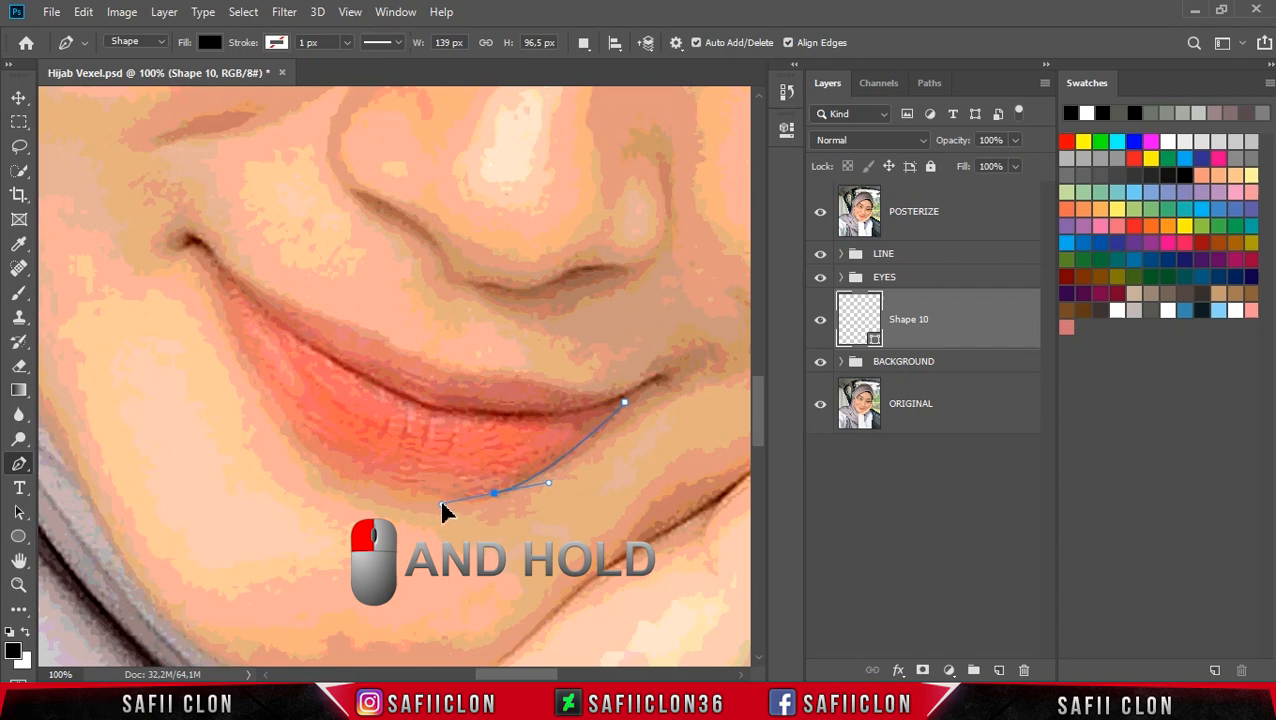
Step: Trace the lower lip's outer edge with the Pen tool from the right mouth corner round to the left corner
left_click_drag(311, 455, 281, 424)
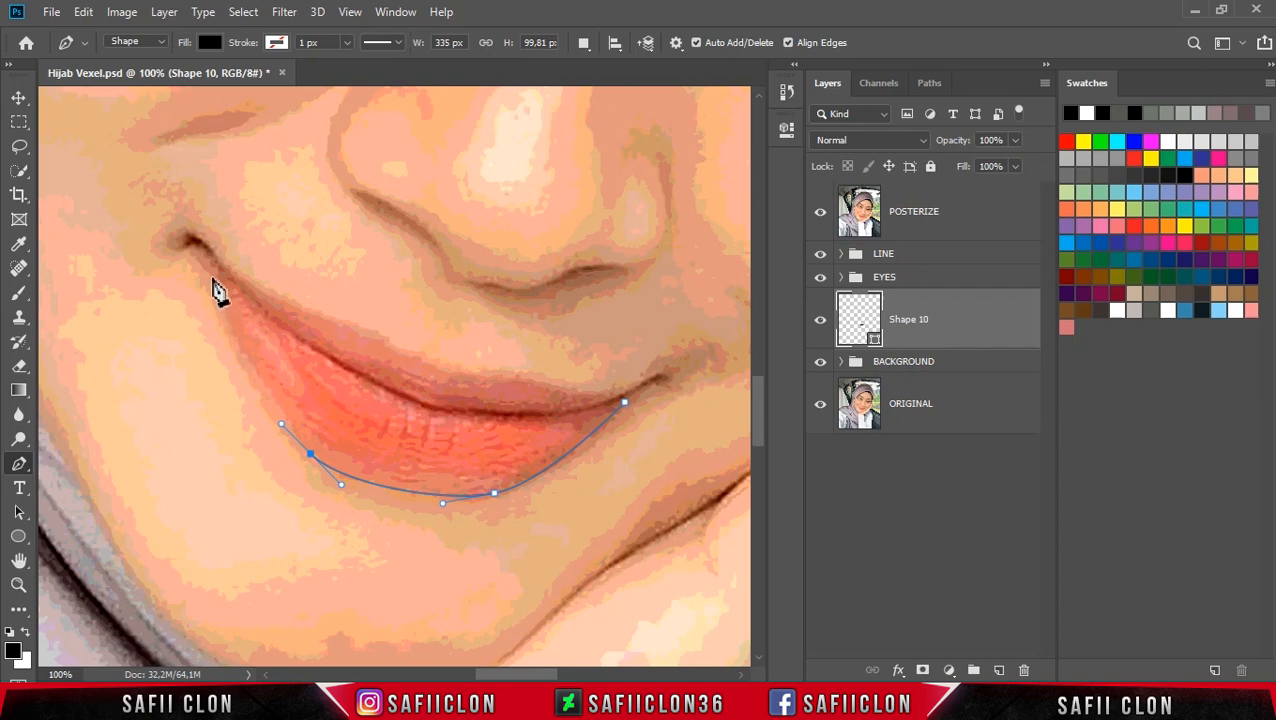
left_click_drag(228, 316, 176, 244)
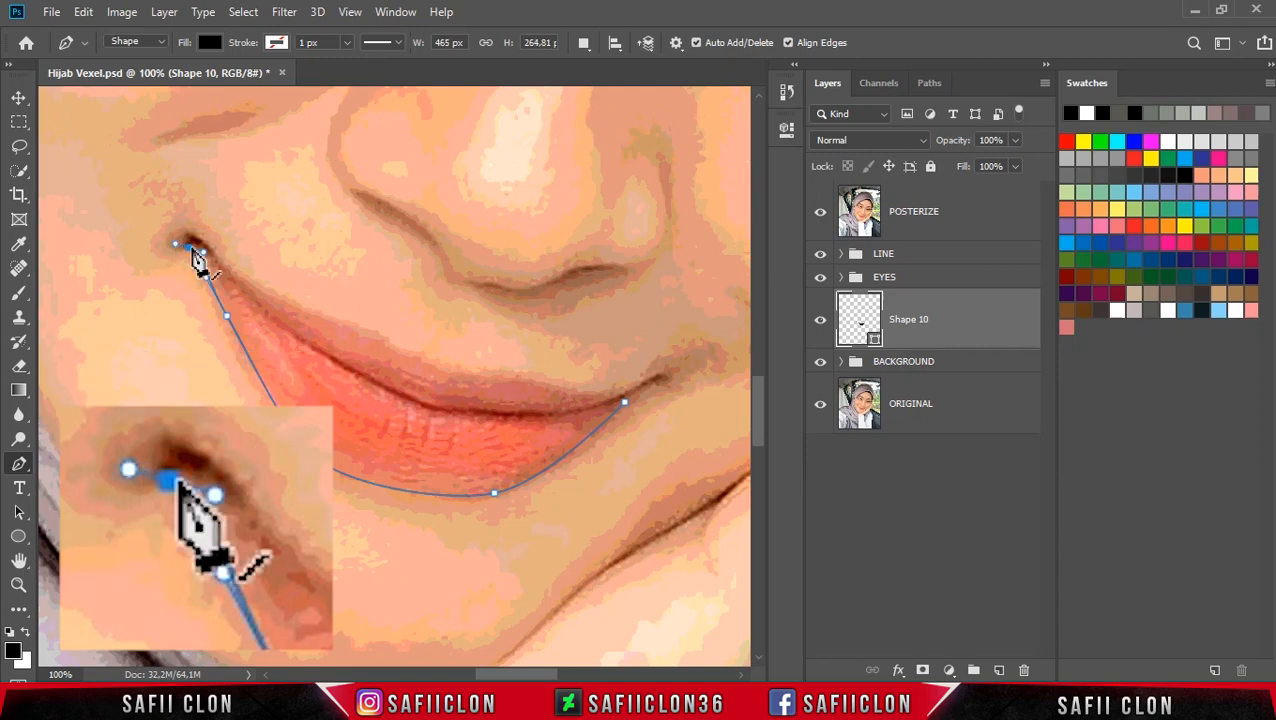
left_click(188, 247, "alt")
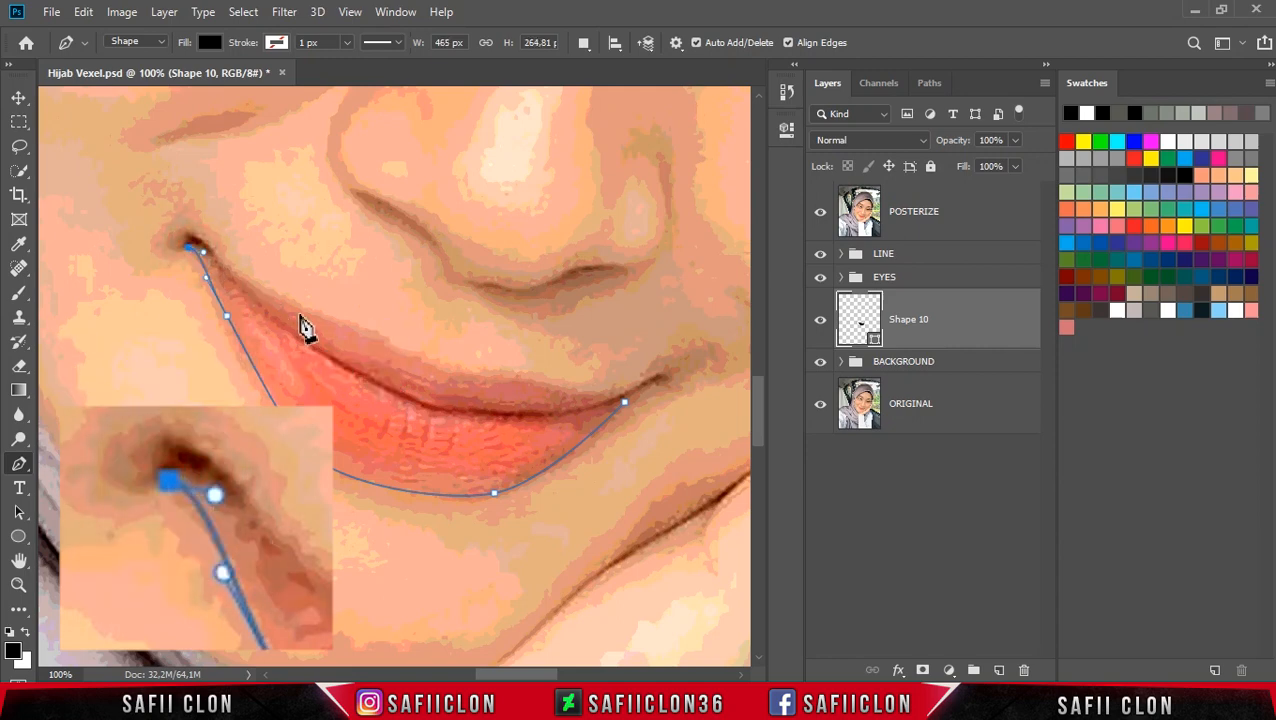
Step: Hide the POSTERIZE layer and close the lower lip shape along the mouth line back to the right corner
left_click(822, 218)
left_click(193, 246)
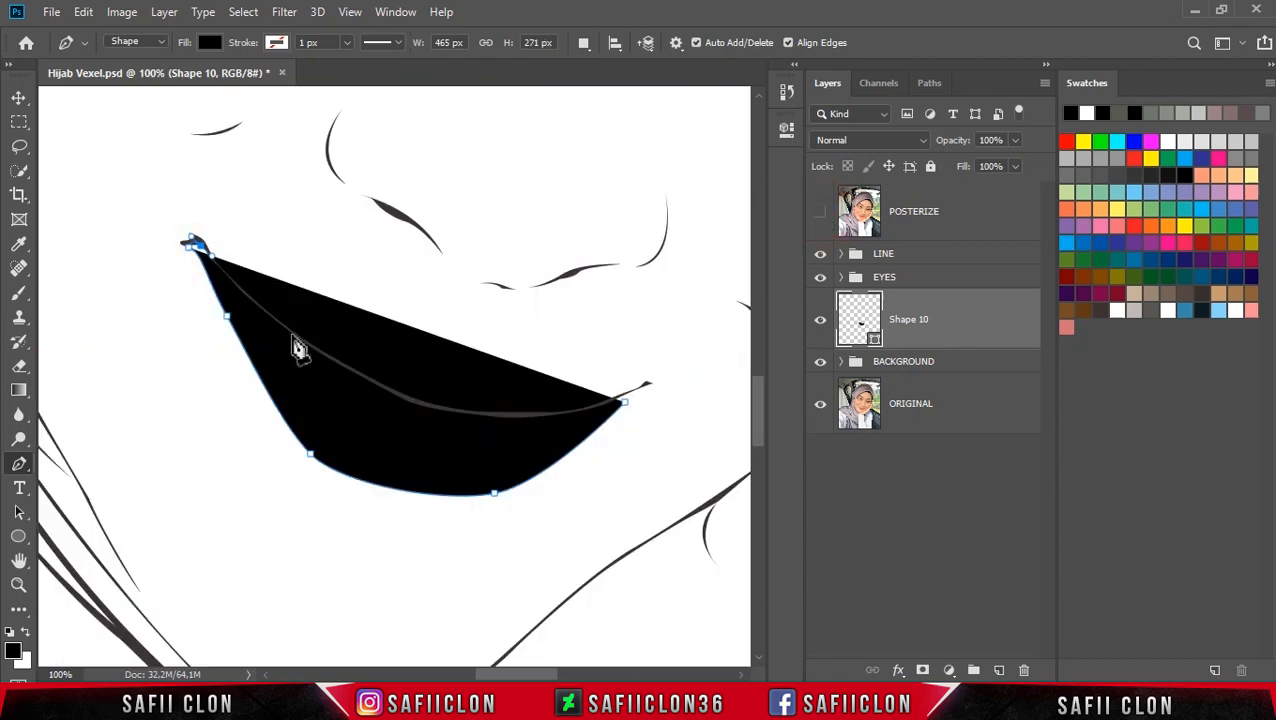
left_click_drag(284, 328, 305, 342)
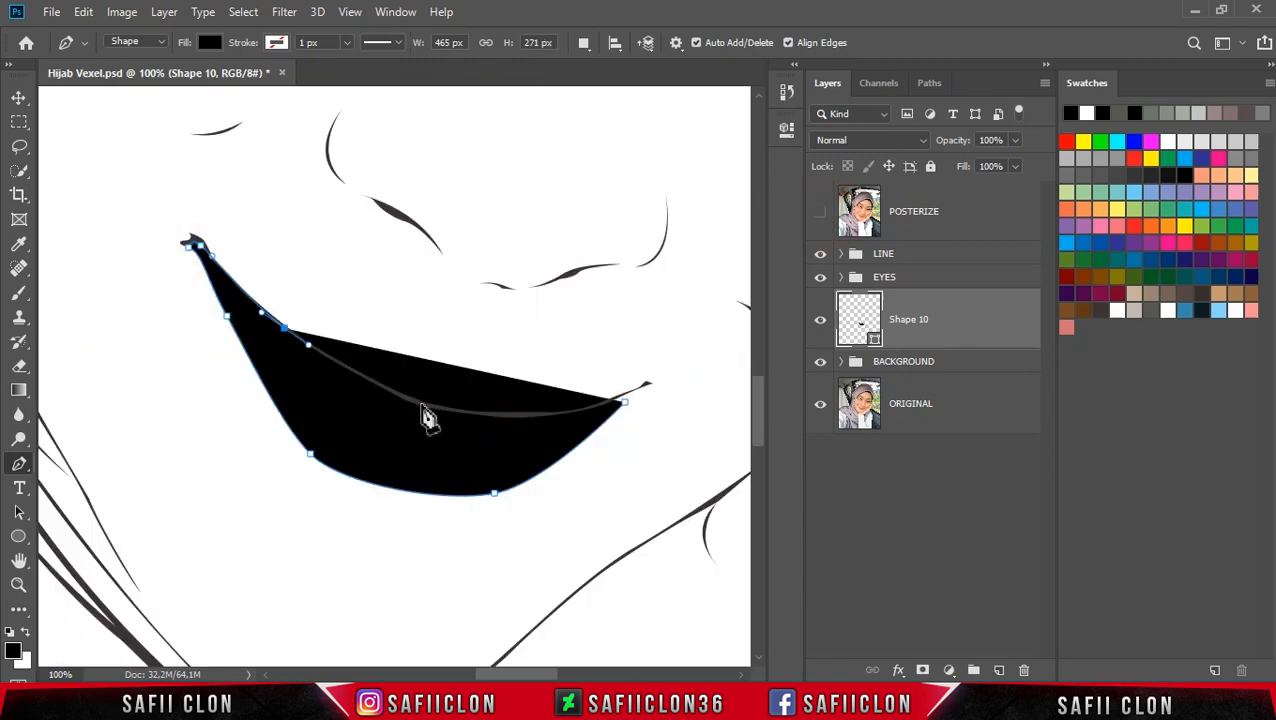
left_click_drag(416, 402, 542, 414)
left_click(416, 402, "alt")
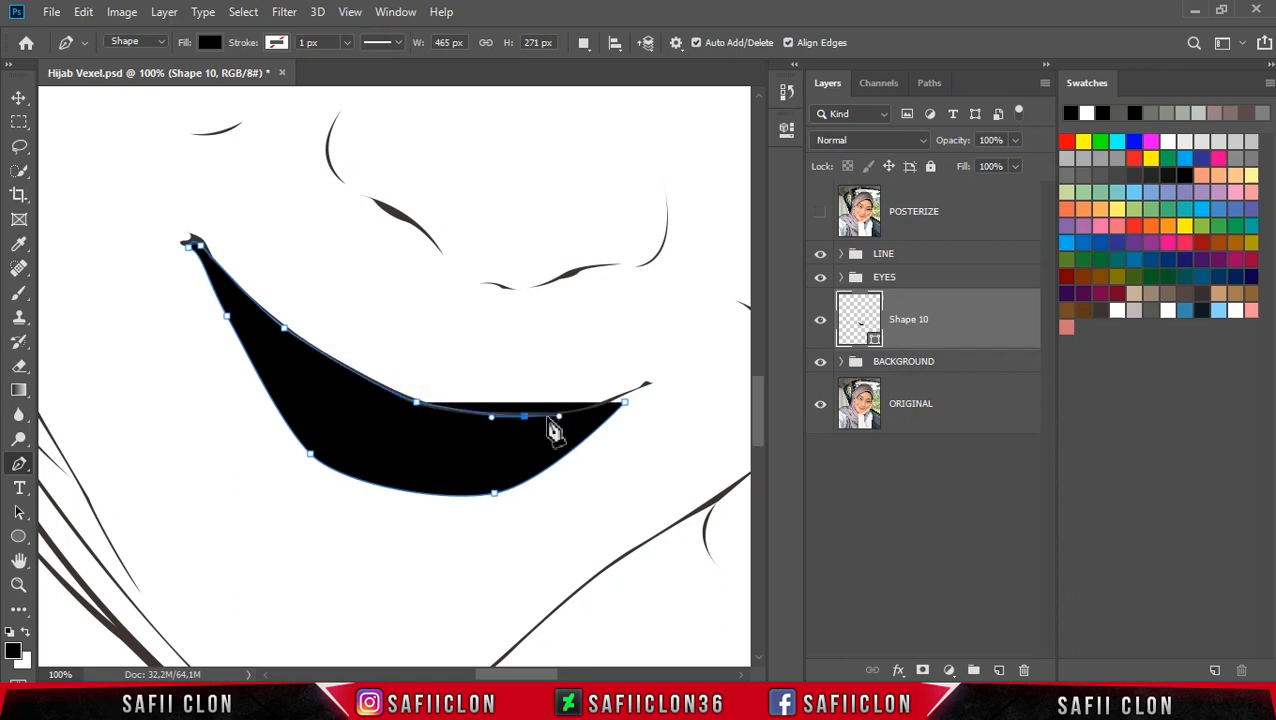
left_click_drag(622, 401, 658, 388)
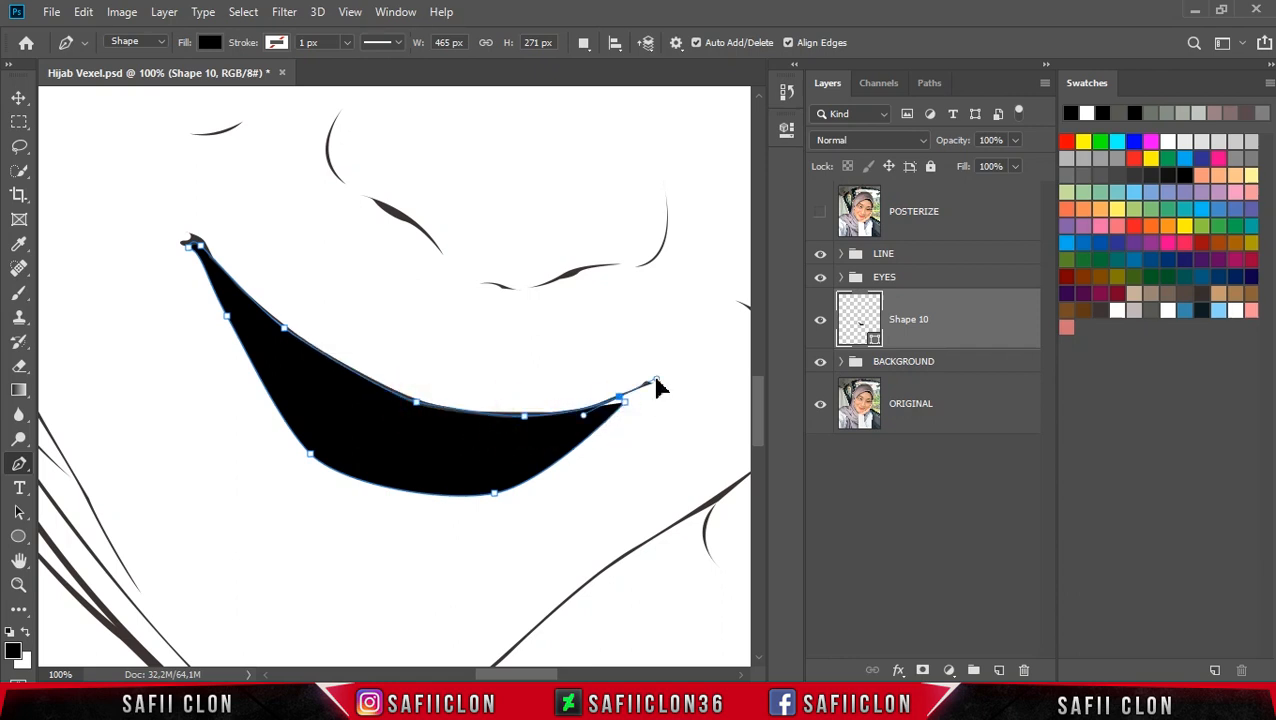
Step: Toggle the POSTERIZE layer's visibility to check the lower lip shape against the photo
left_click(820, 212)
left_click(820, 212)
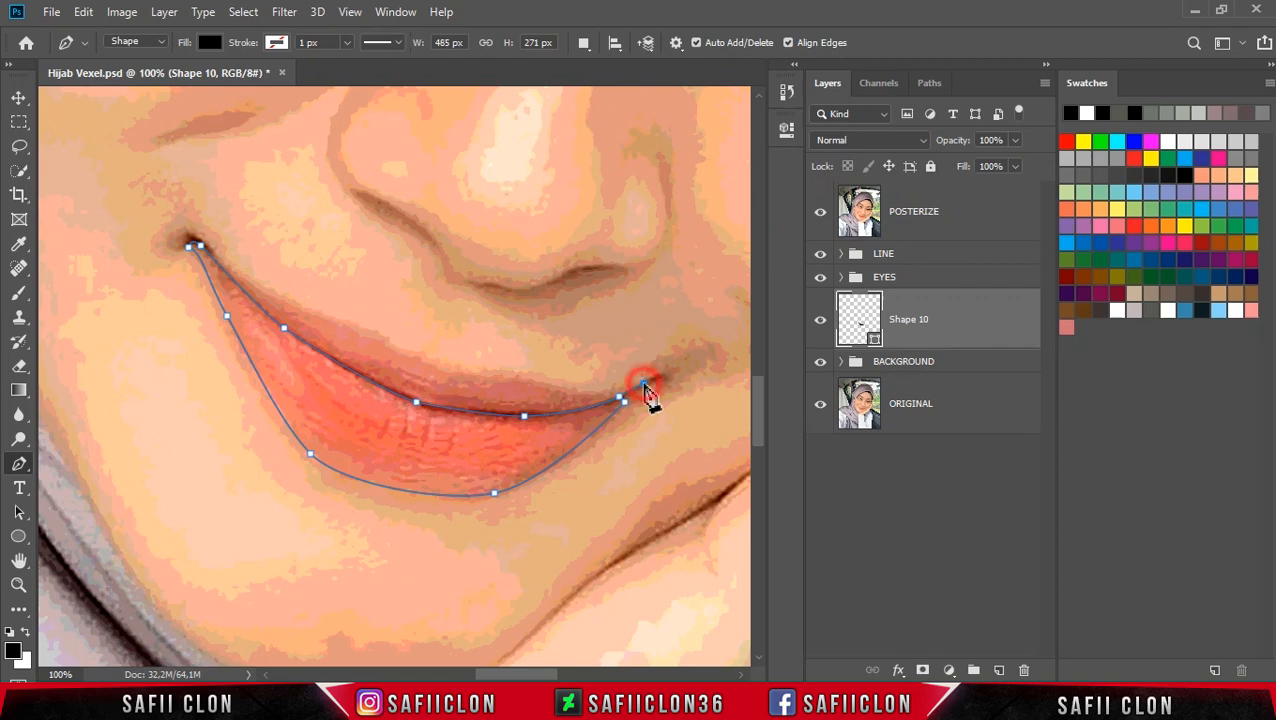
left_click(622, 400)
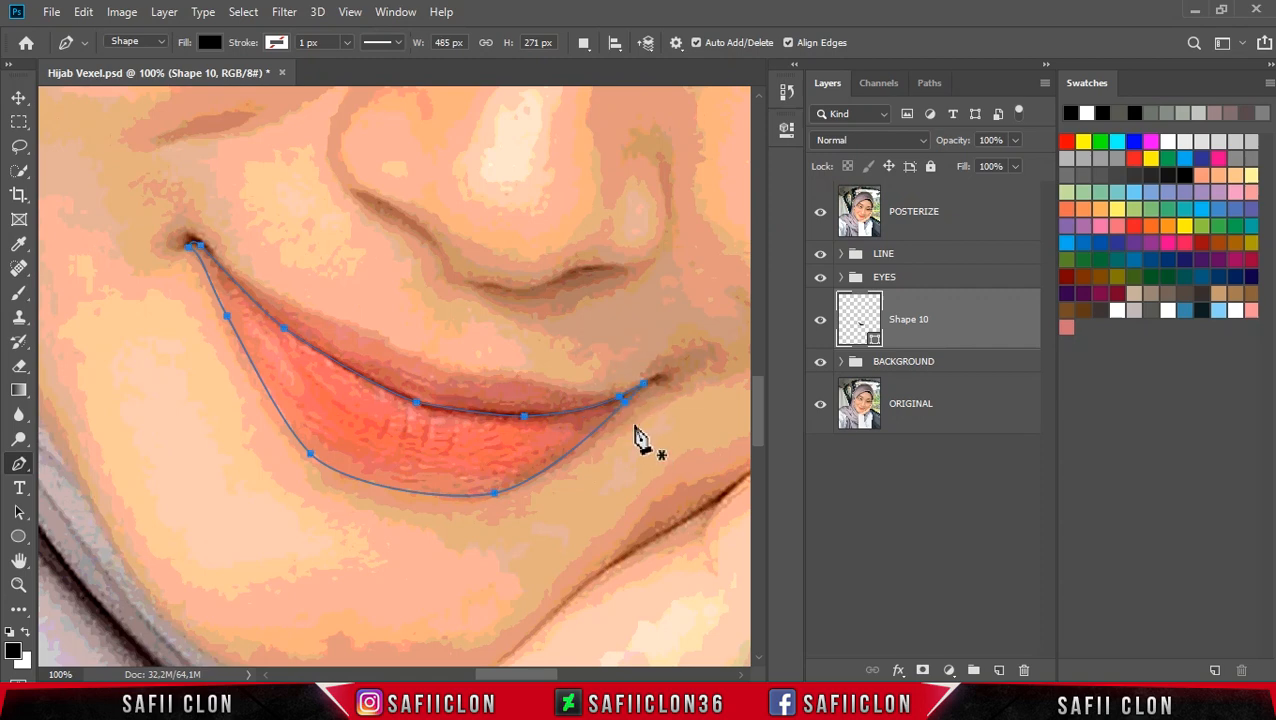
left_click(819, 223)
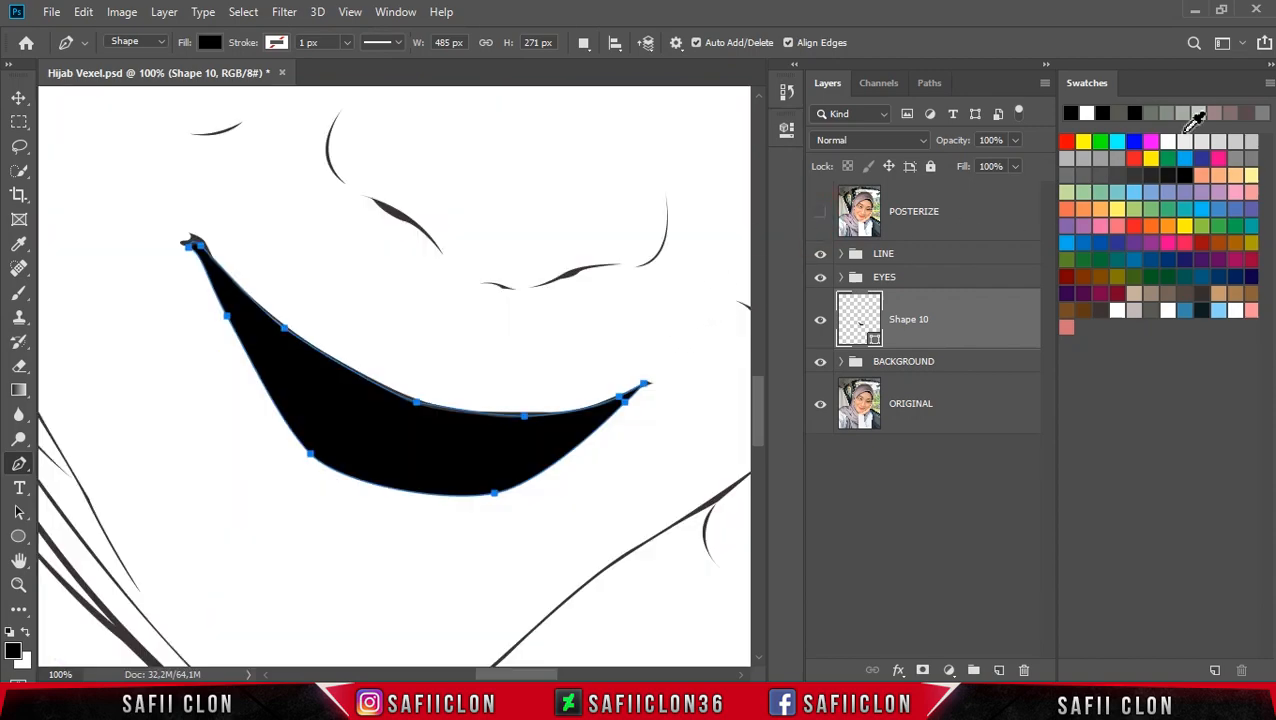
Step: Load the Lip swatch set from the Hijab 2 folder into the swatches through the Preset Manager
left_click(1269, 84)
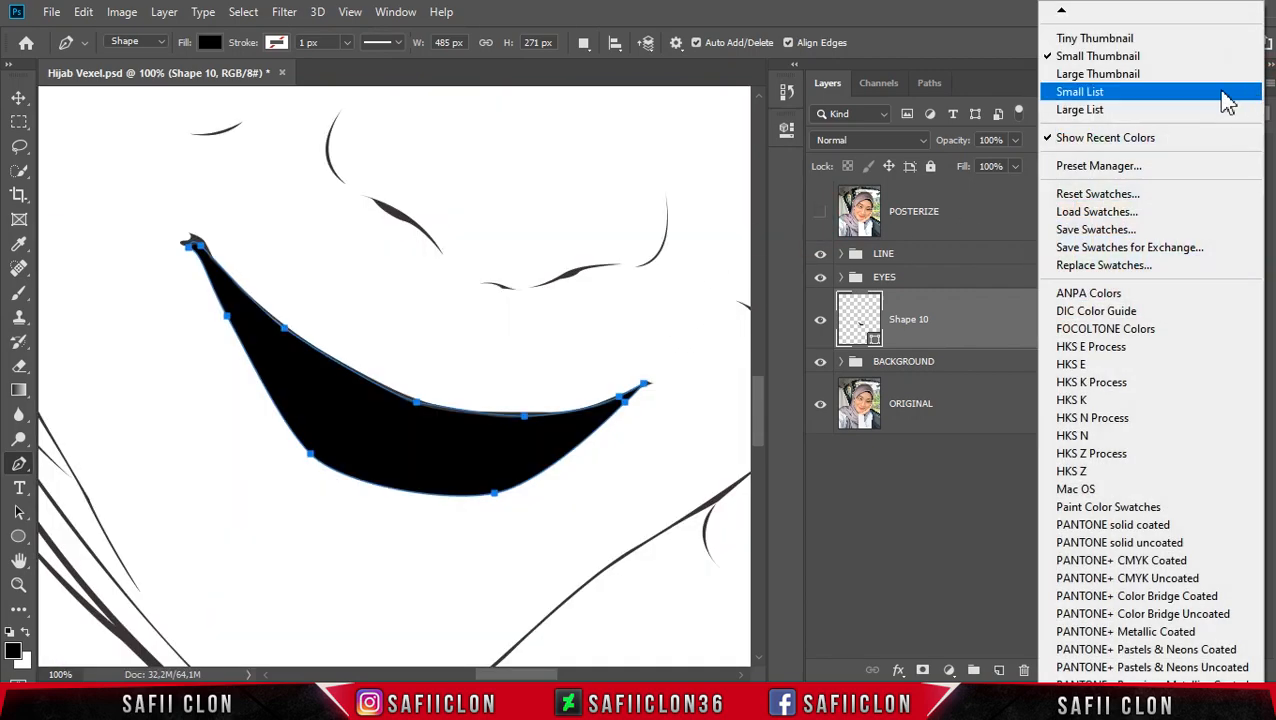
left_click(1100, 166)
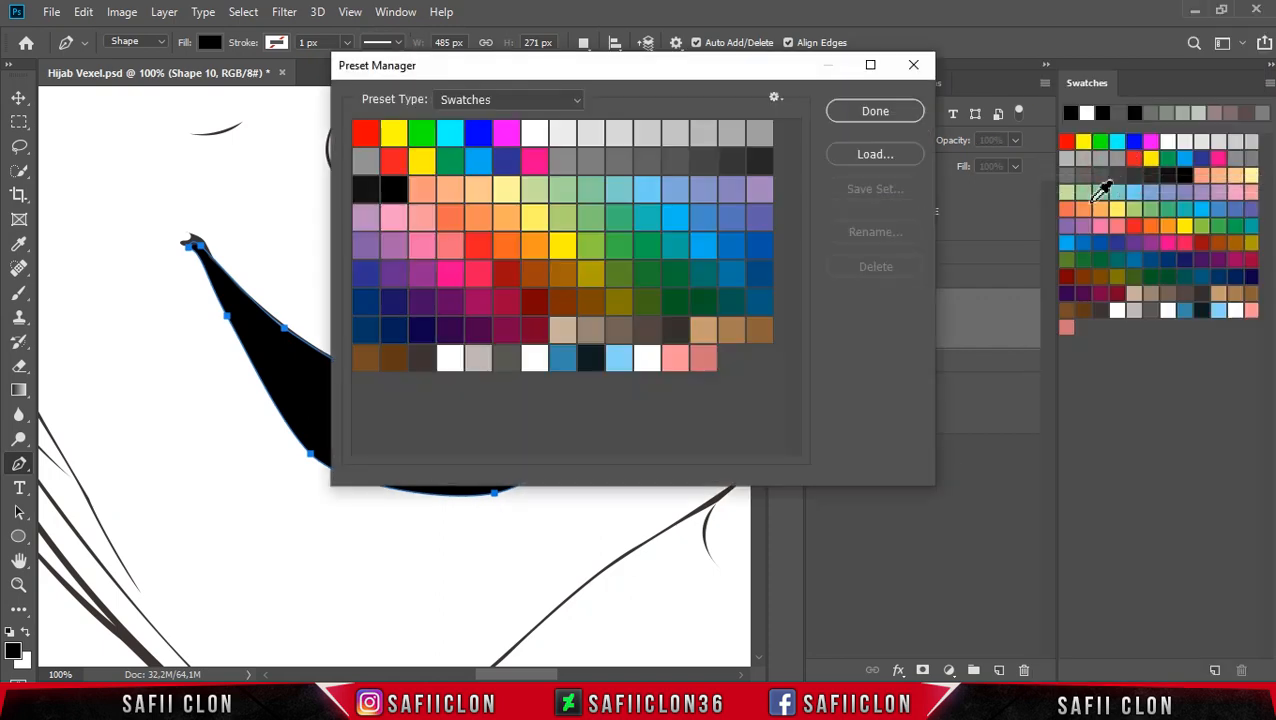
left_click(870, 158)
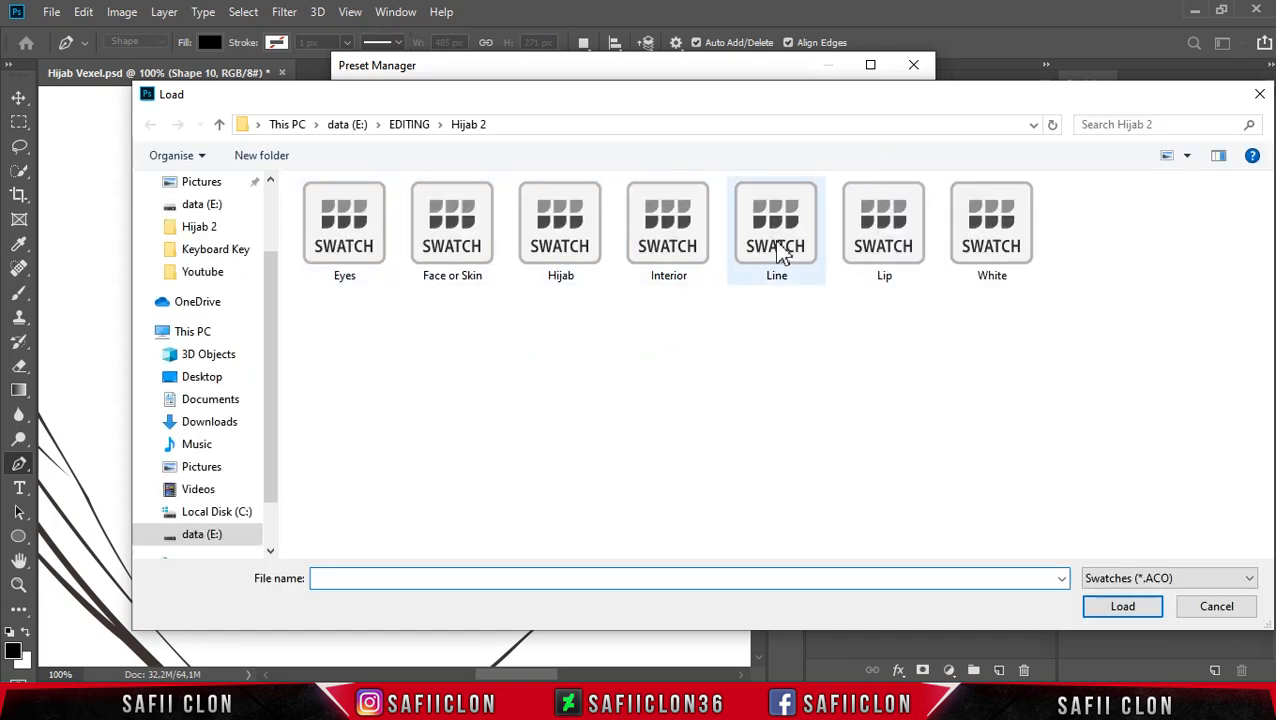
left_click(893, 262)
left_click(1128, 612)
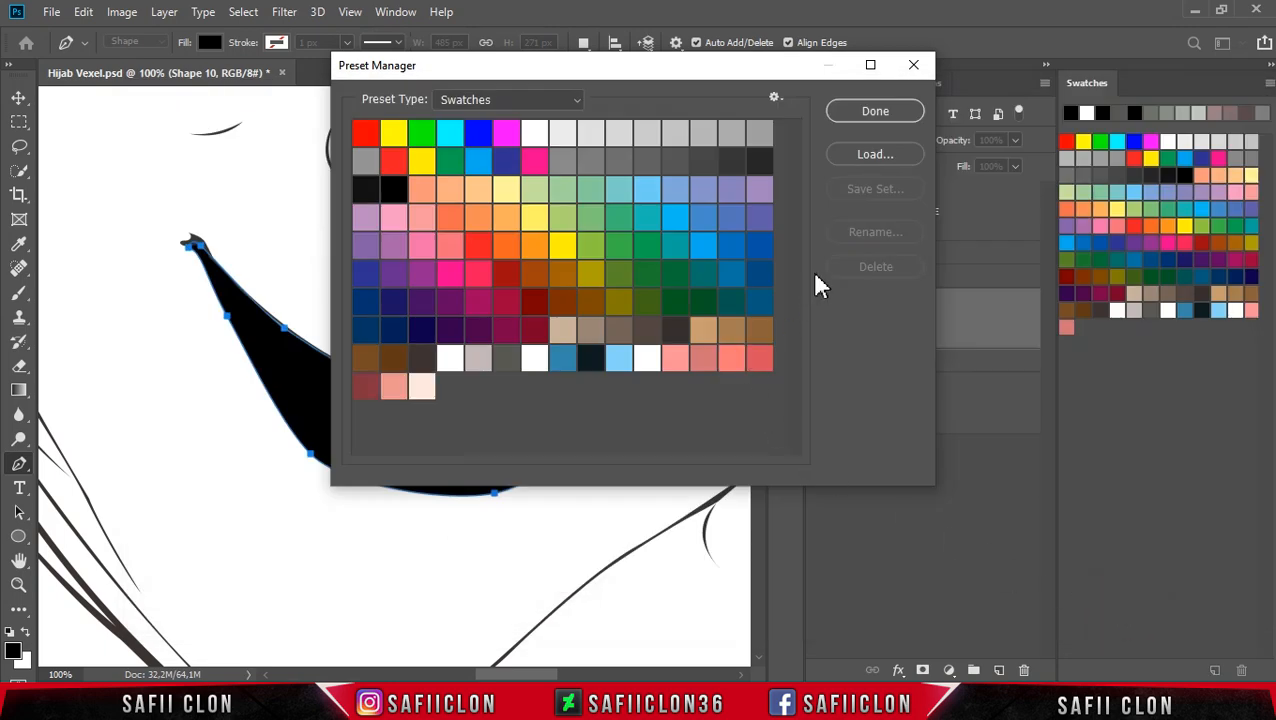
left_click(862, 114)
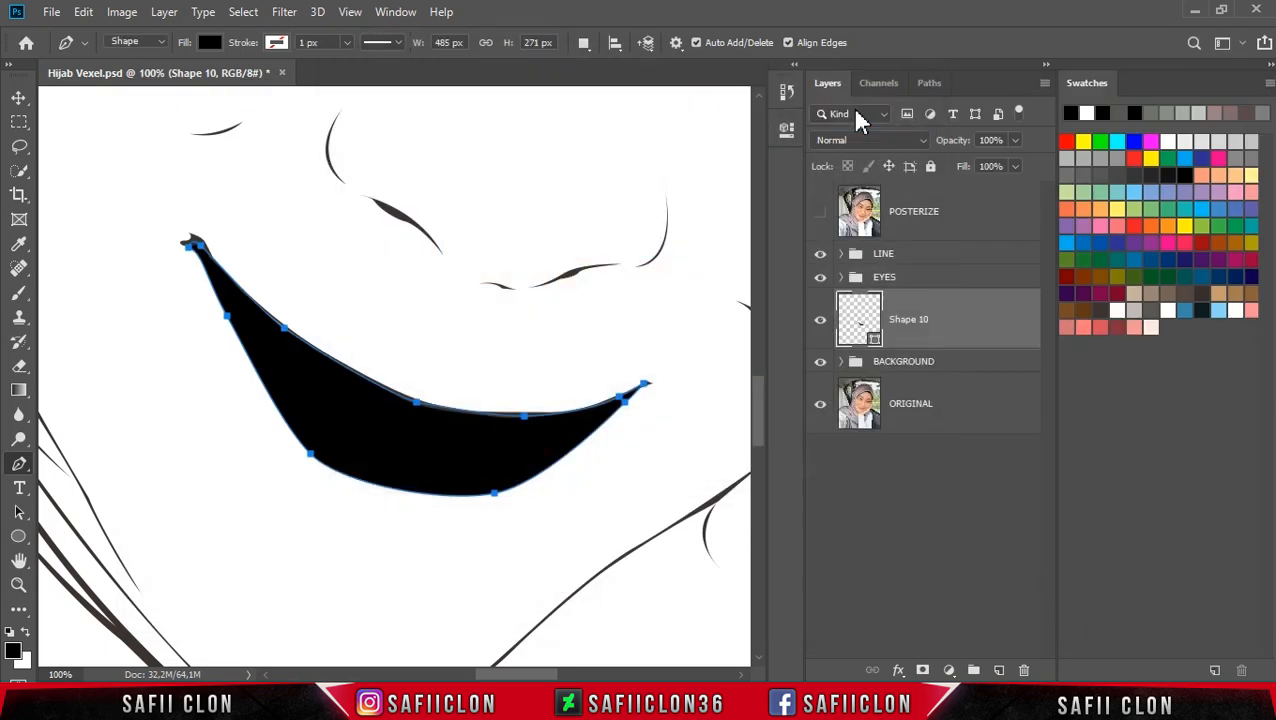
Step: Set the lower lip shape's fill colour to the pink swatch ff7678
left_click(874, 340)
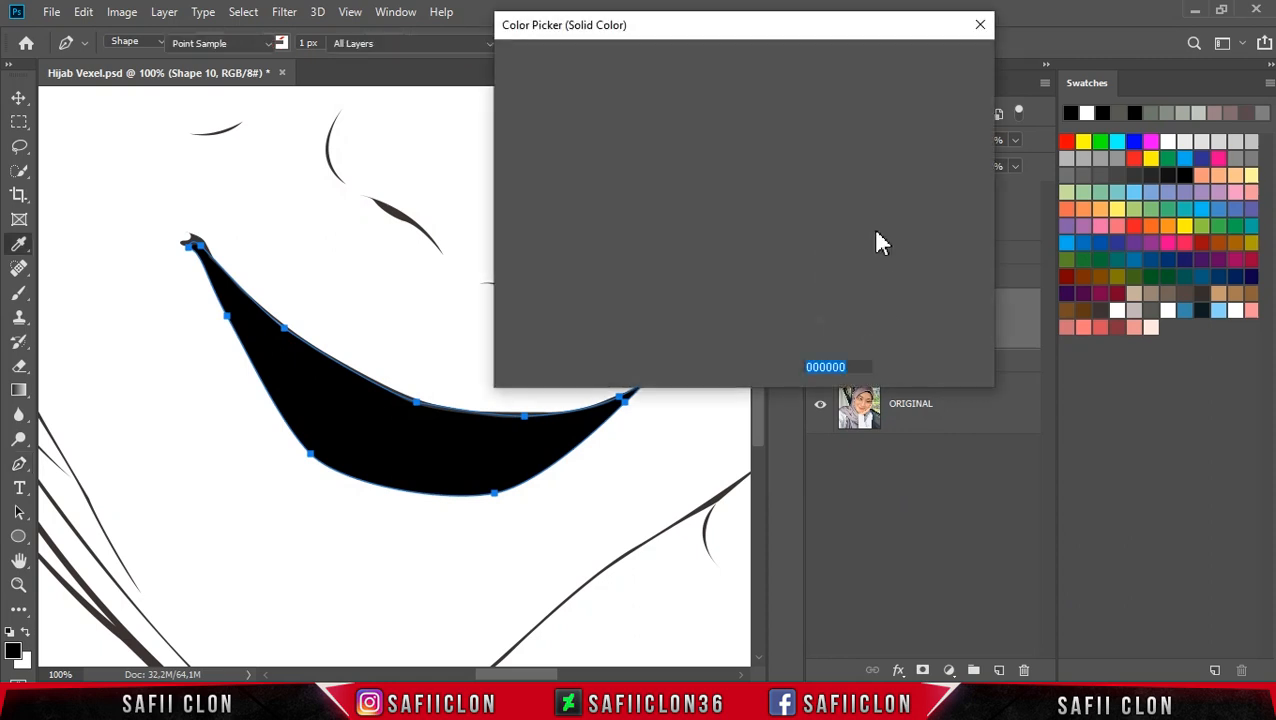
left_click_drag(769, 48, 790, 55)
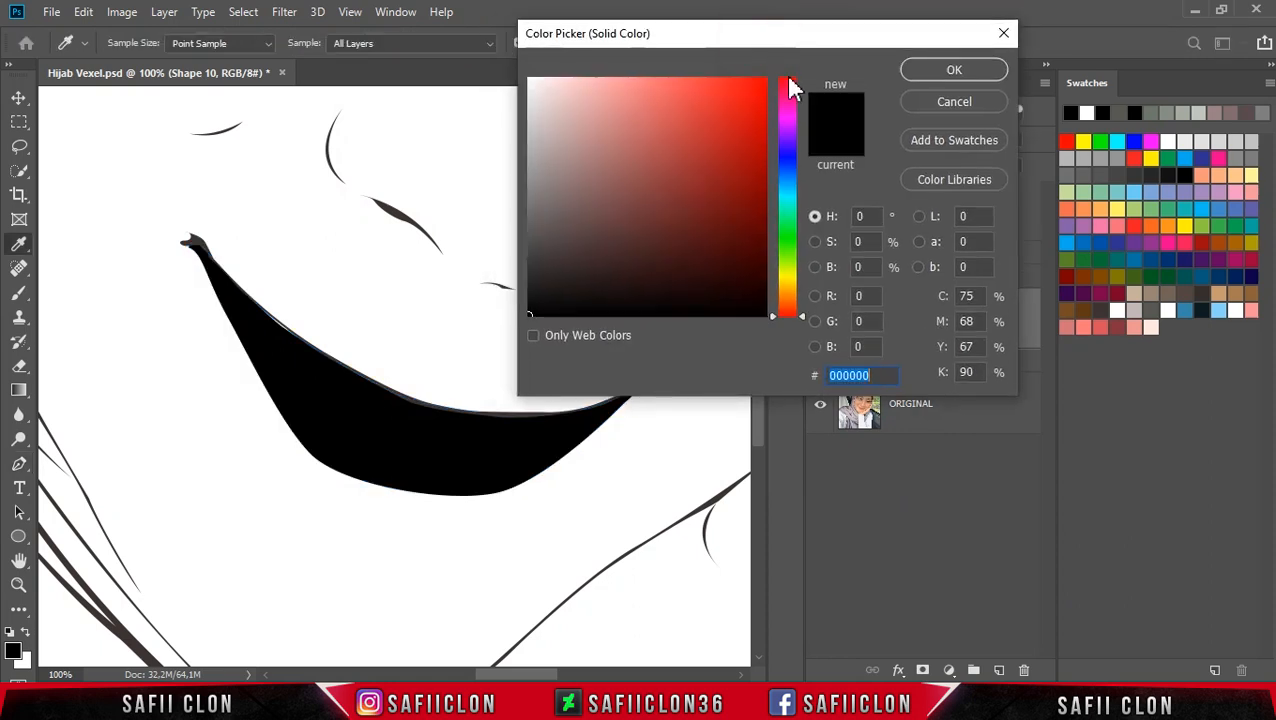
left_click(1089, 325)
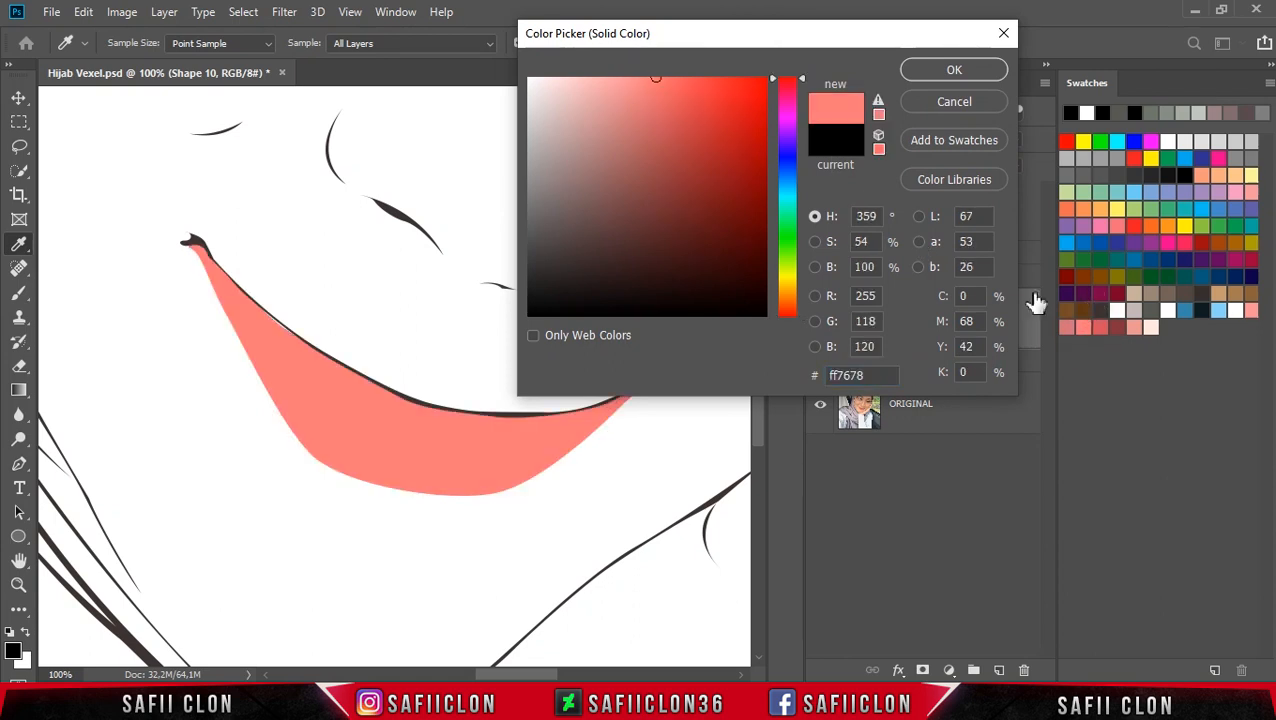
left_click(953, 72)
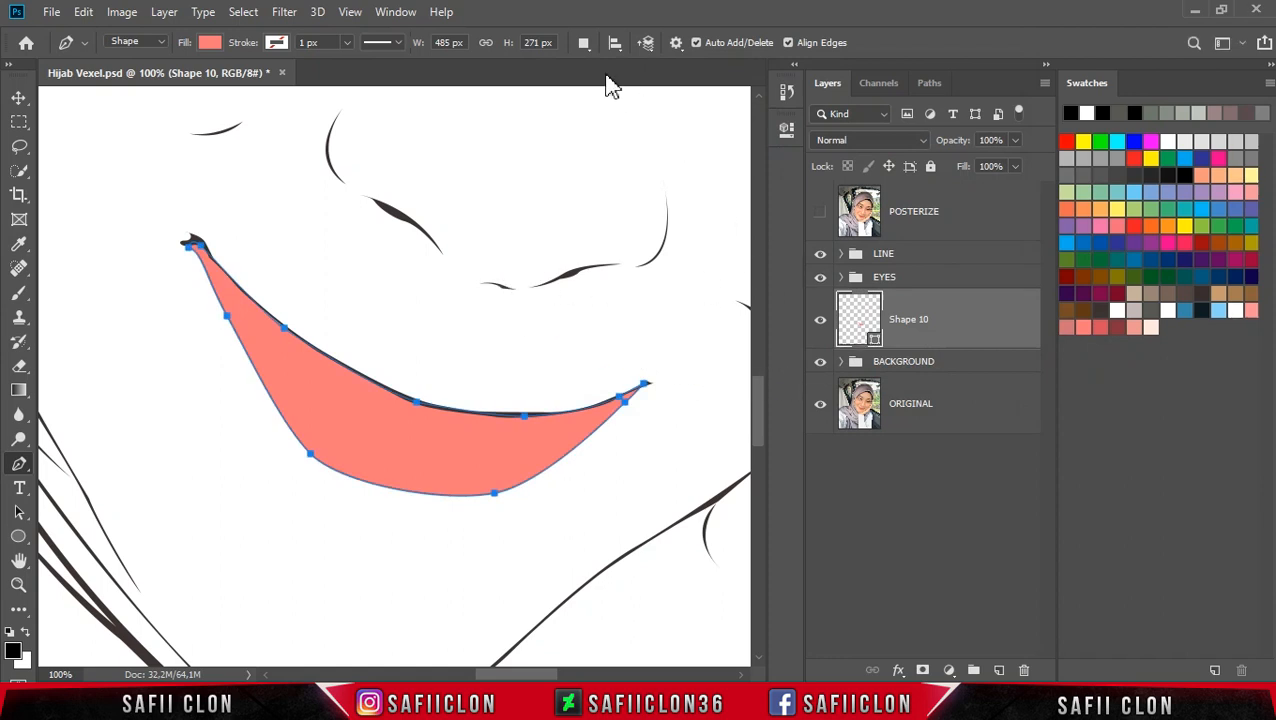
Step: Set the Pen to draw on a new layer, show POSTERIZE, and trace the upper lip's top edge from right to left corner
left_click(584, 45)
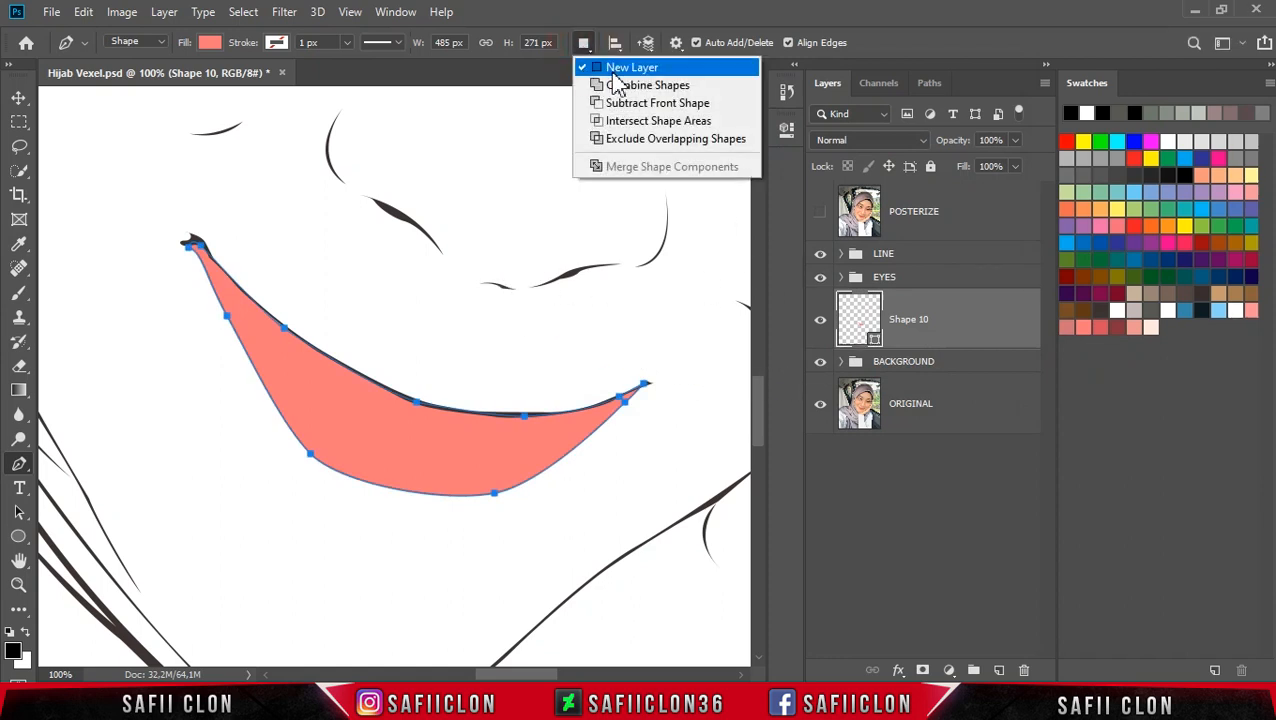
left_click(613, 74)
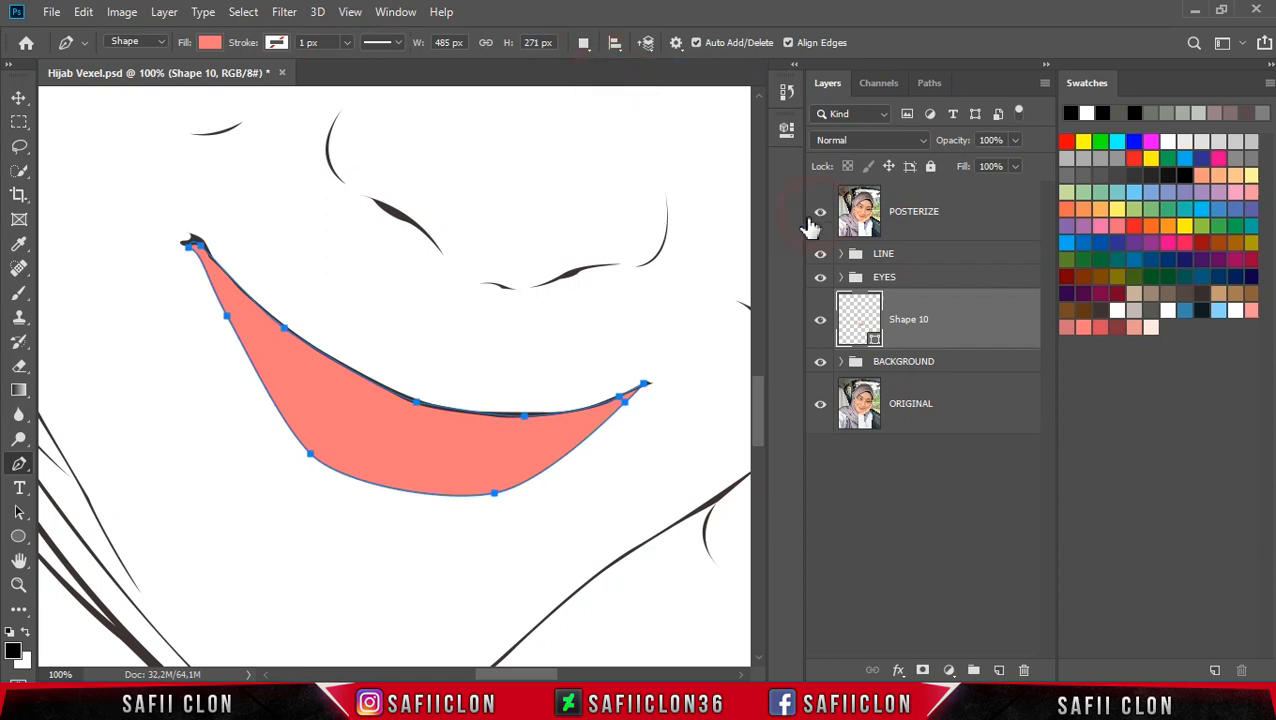
left_click(815, 215)
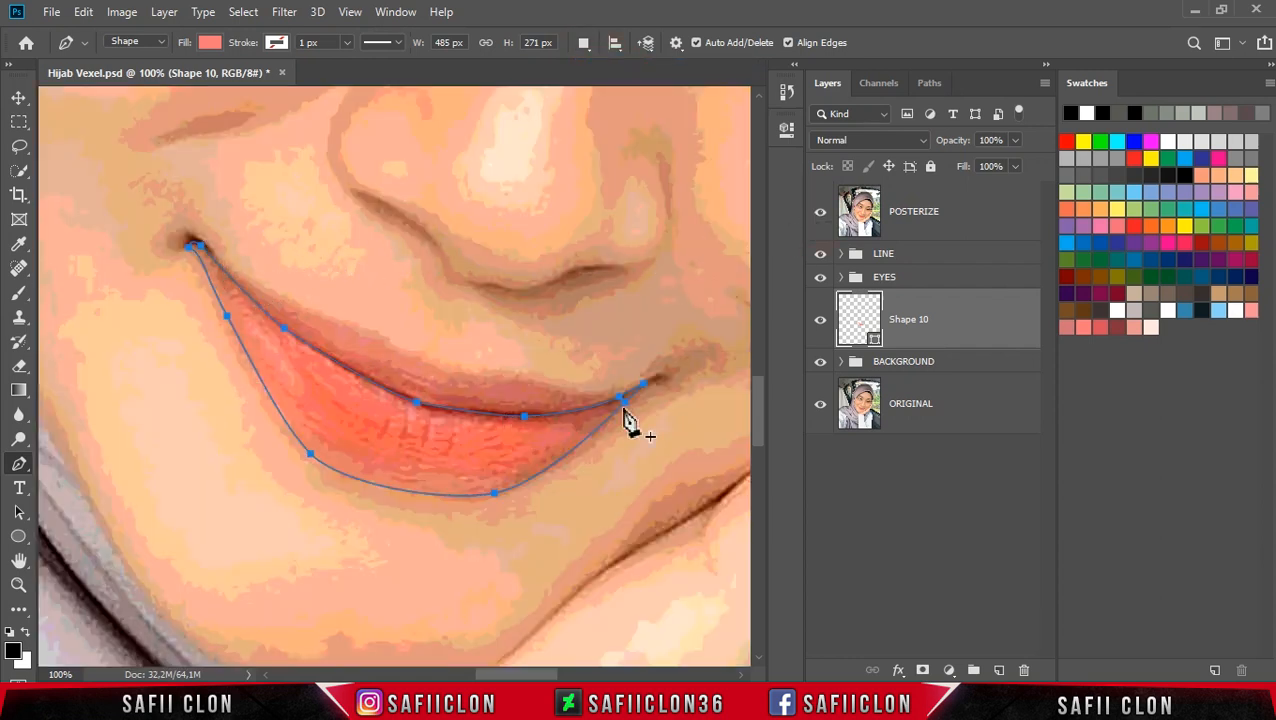
left_click(649, 381)
left_click_drag(536, 384, 443, 370)
left_click_drag(377, 337, 347, 332)
left_click_drag(218, 258, 186, 231)
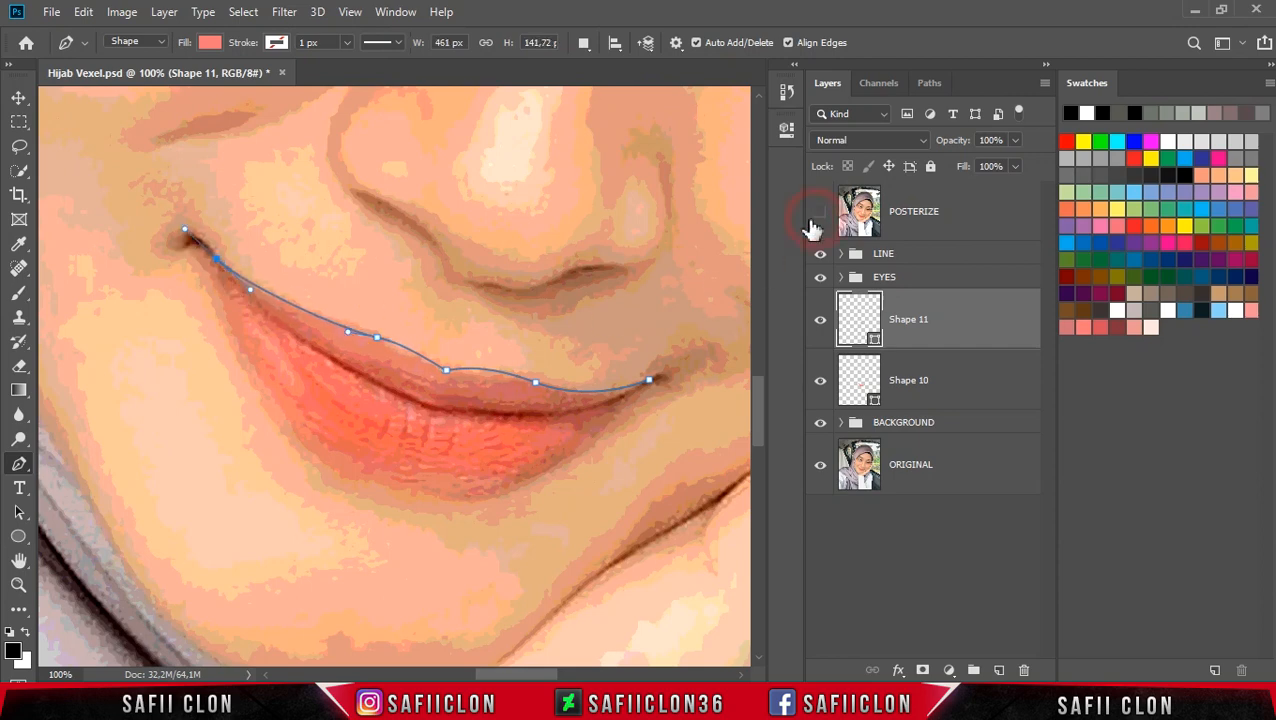
Step: Hide POSTERIZE and close the upper lip shape along the mouth line back at the right mouth corner
left_click(820, 211)
left_click(216, 260, "alt")
left_click(204, 248)
left_click_drag(281, 325, 312, 353)
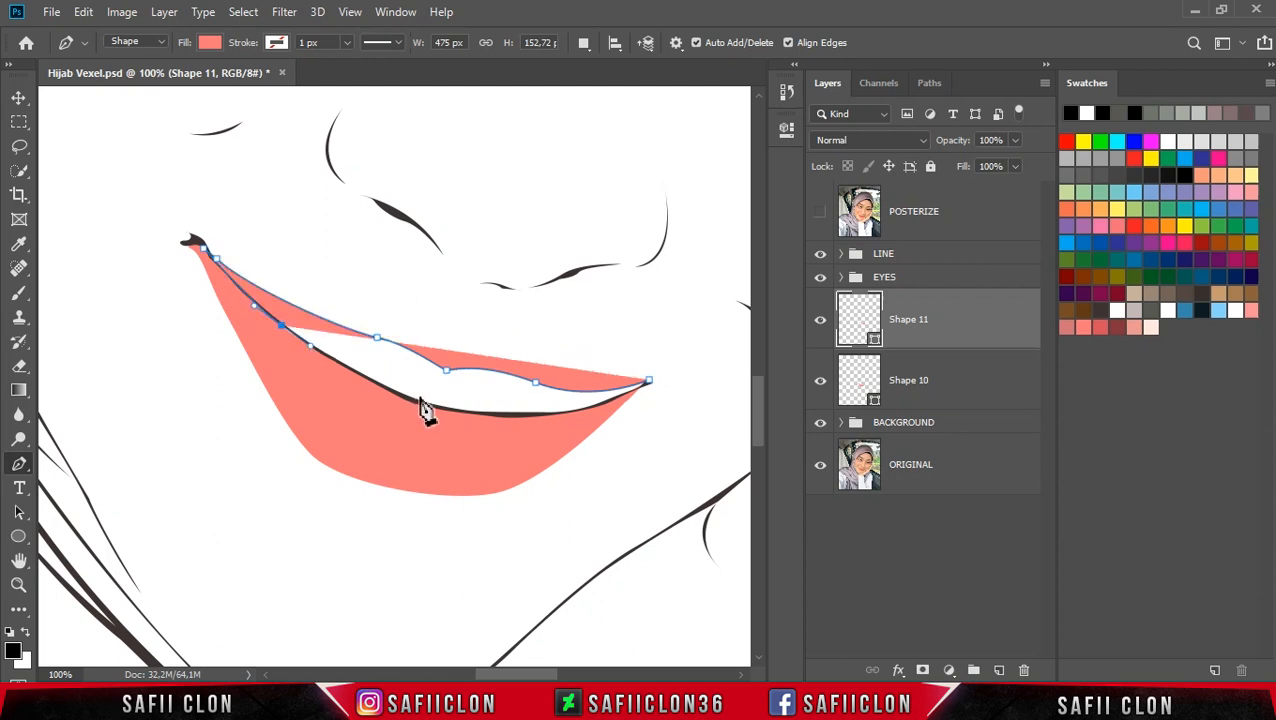
key("ctrl+plus")
left_click_drag(415, 417, 482, 447)
left_click_drag(612, 456, 656, 458)
left_click_drag(519, 674, 535, 674)
left_click_drag(569, 436, 601, 426)
left_click(678, 389)
left_click_drag(682, 383, 677, 391)
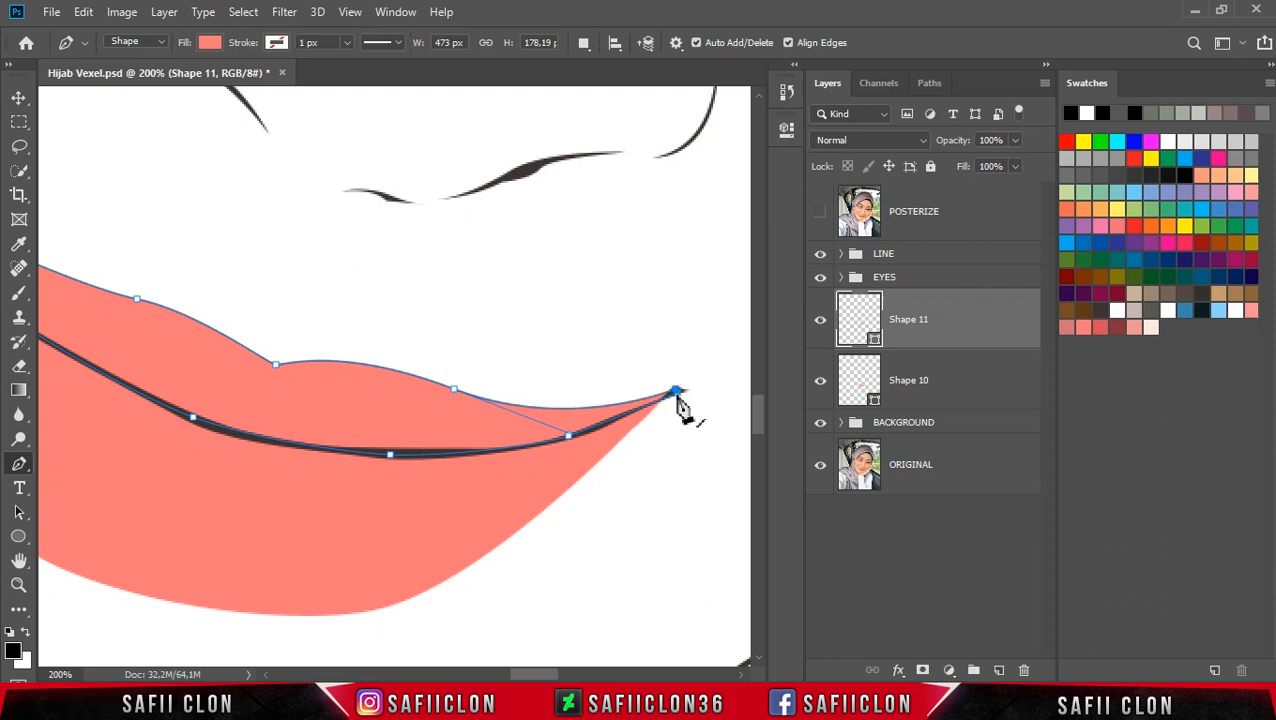
left_click(677, 392)
left_click_drag(679, 396, 672, 393)
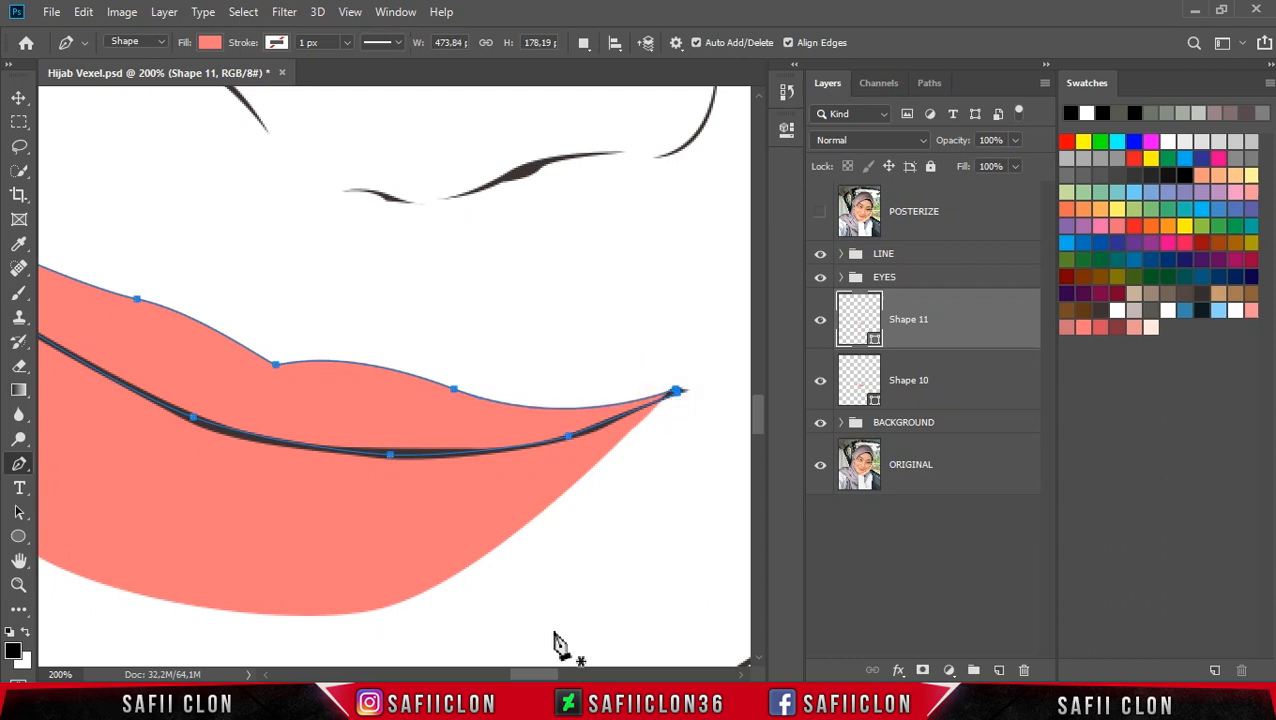
Step: Rename the upper lip shape layer as UP
left_click_drag(552, 672, 538, 672)
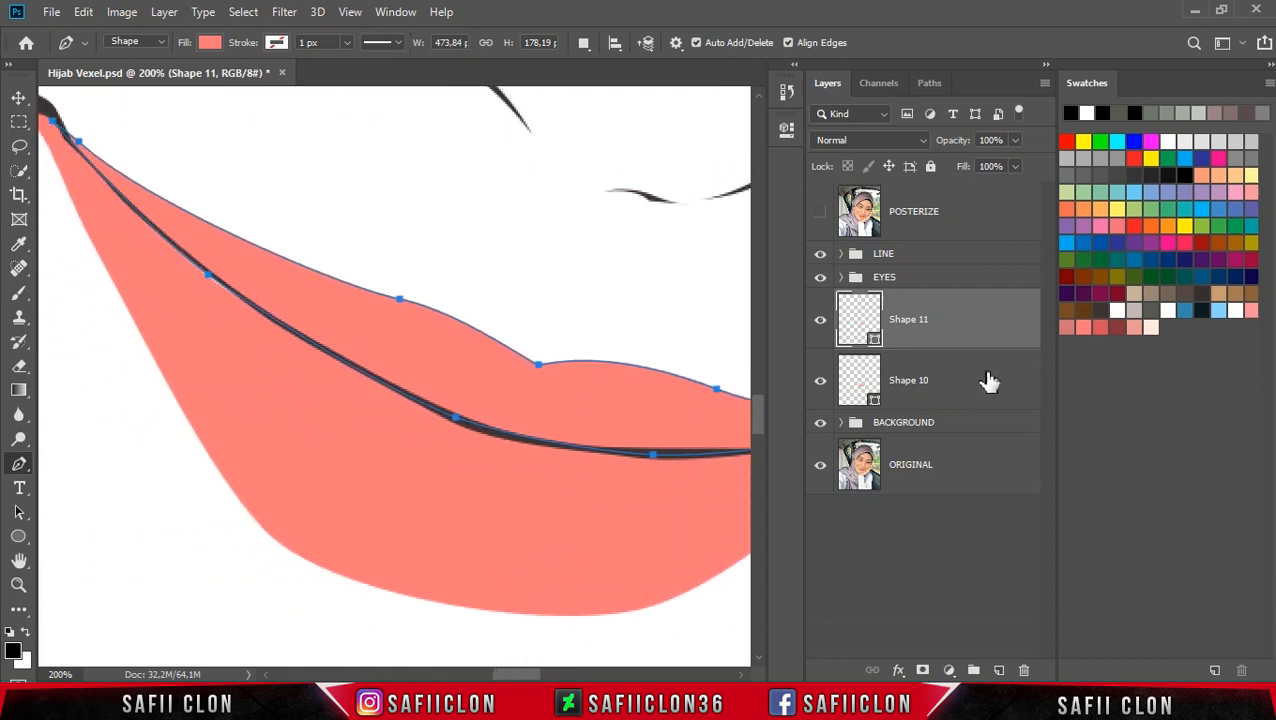
double_click(905, 322)
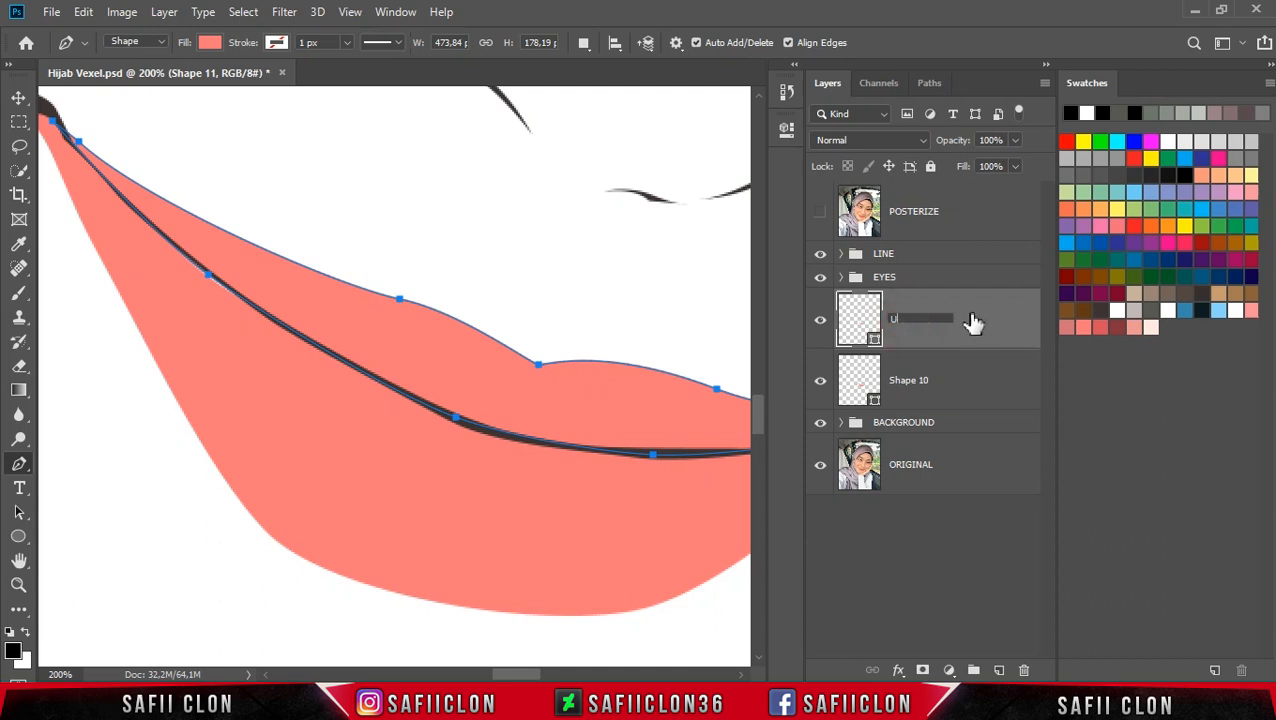
type("UP")
left_click(970, 322)
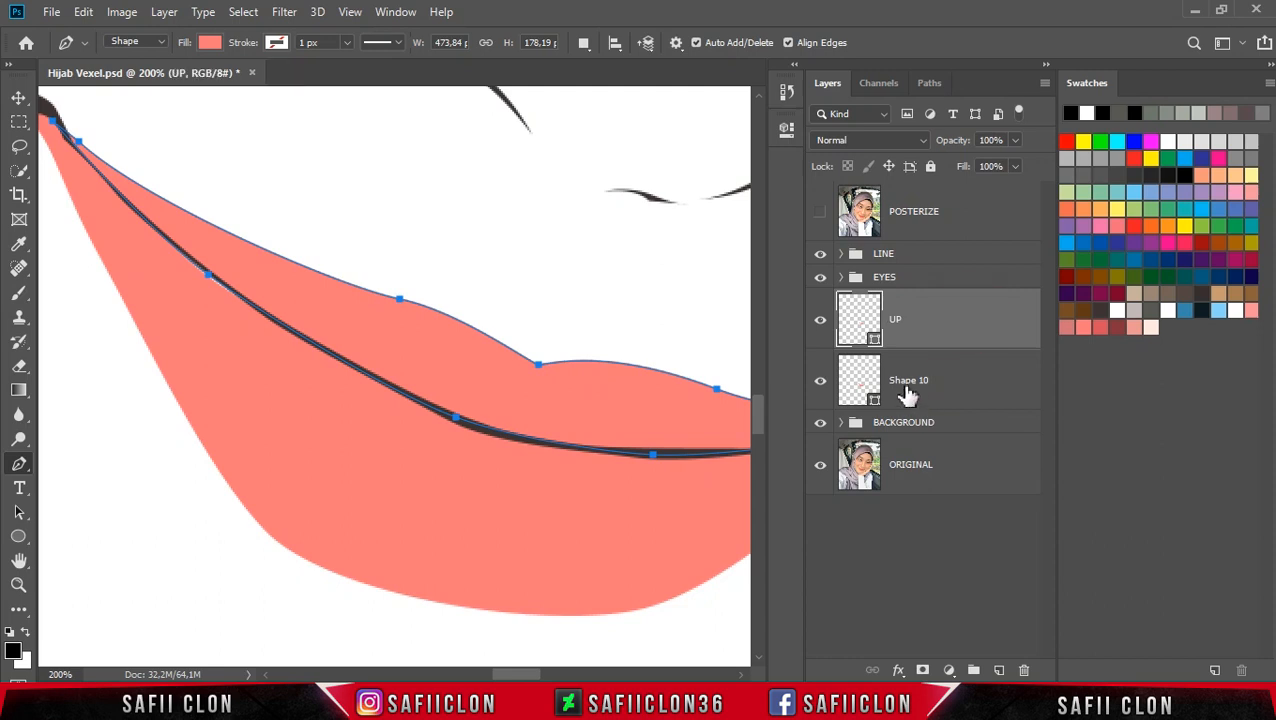
Step: Rename the lower lip shape layer Shape 10 as DOWN
left_click(907, 391)
double_click(909, 390)
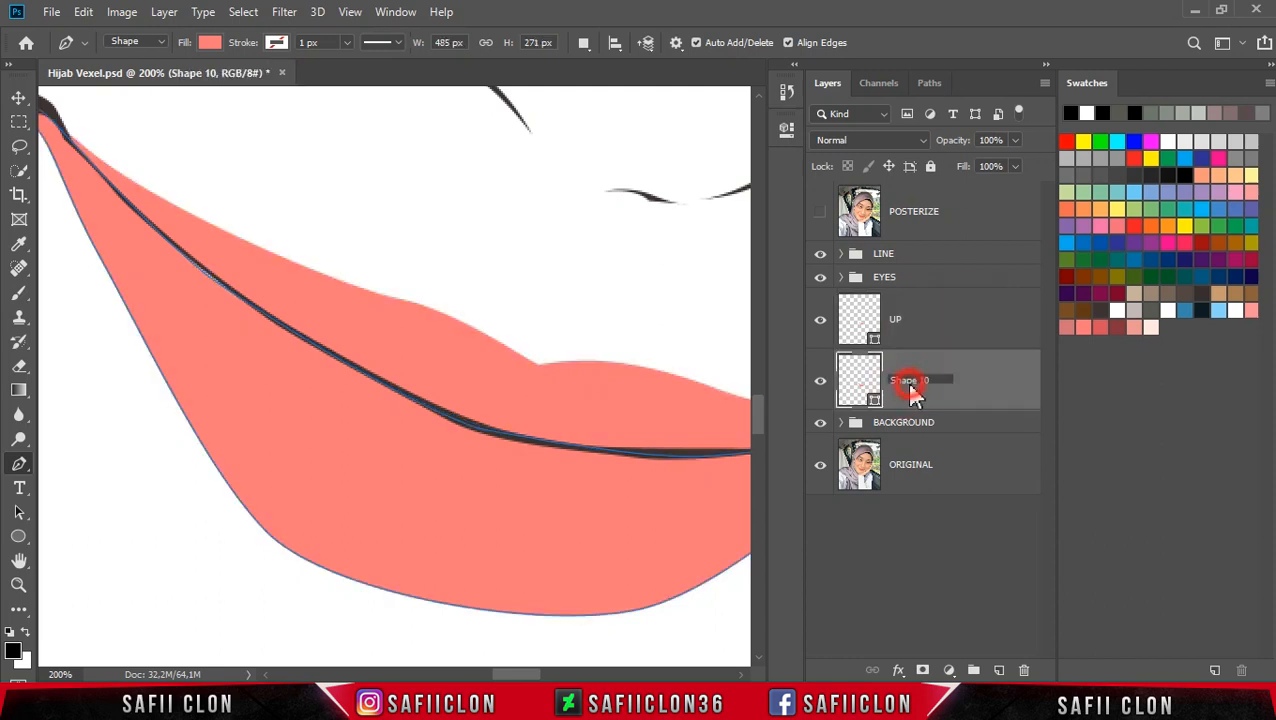
type("DOWN")
left_click(1008, 385)
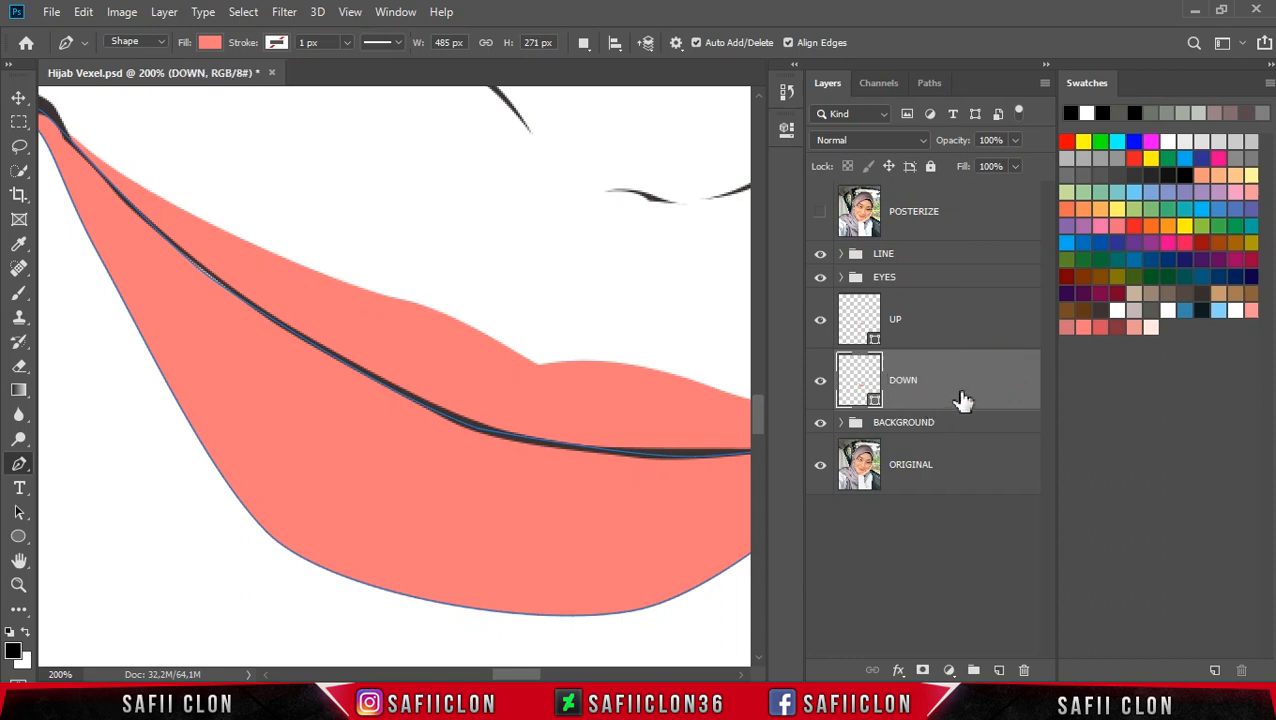
Step: Set the Pen tool's path operation to New Layer and show the POSTERIZE layer again
left_click(952, 386)
left_click(583, 42)
left_click(597, 68)
left_click(821, 219)
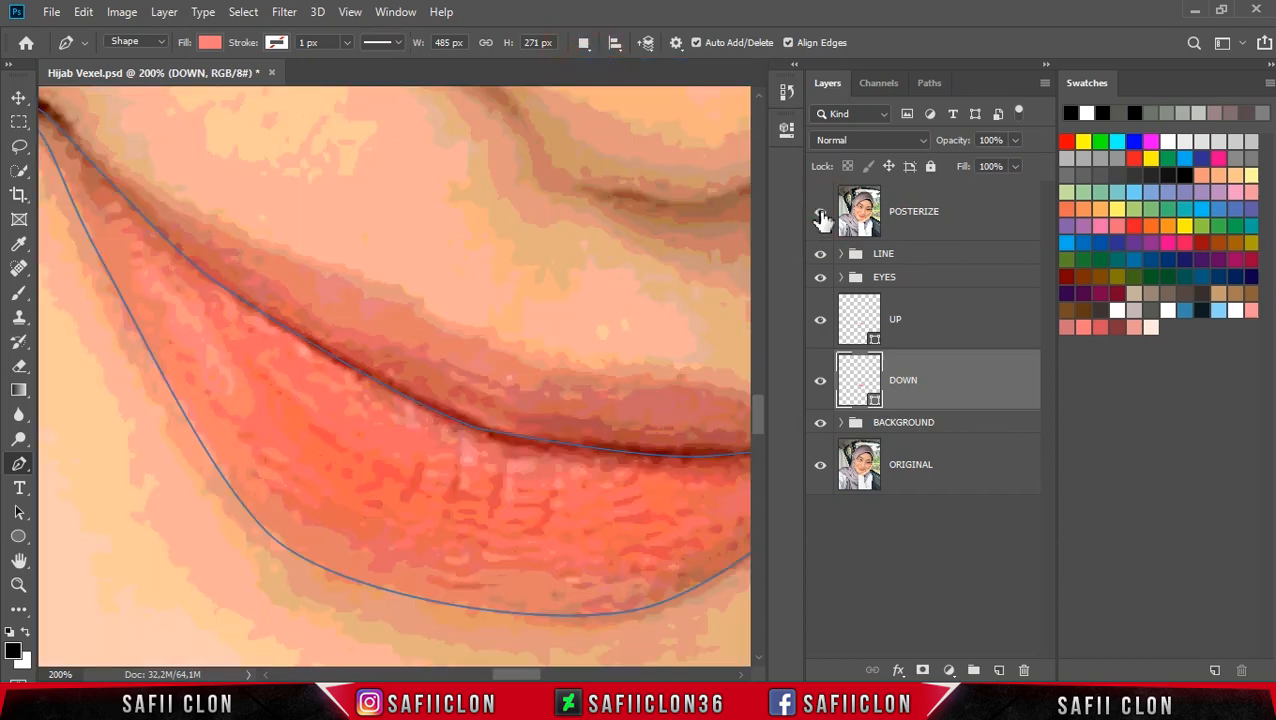
key("ctrl+minus")
left_click(822, 220)
left_click(821, 213)
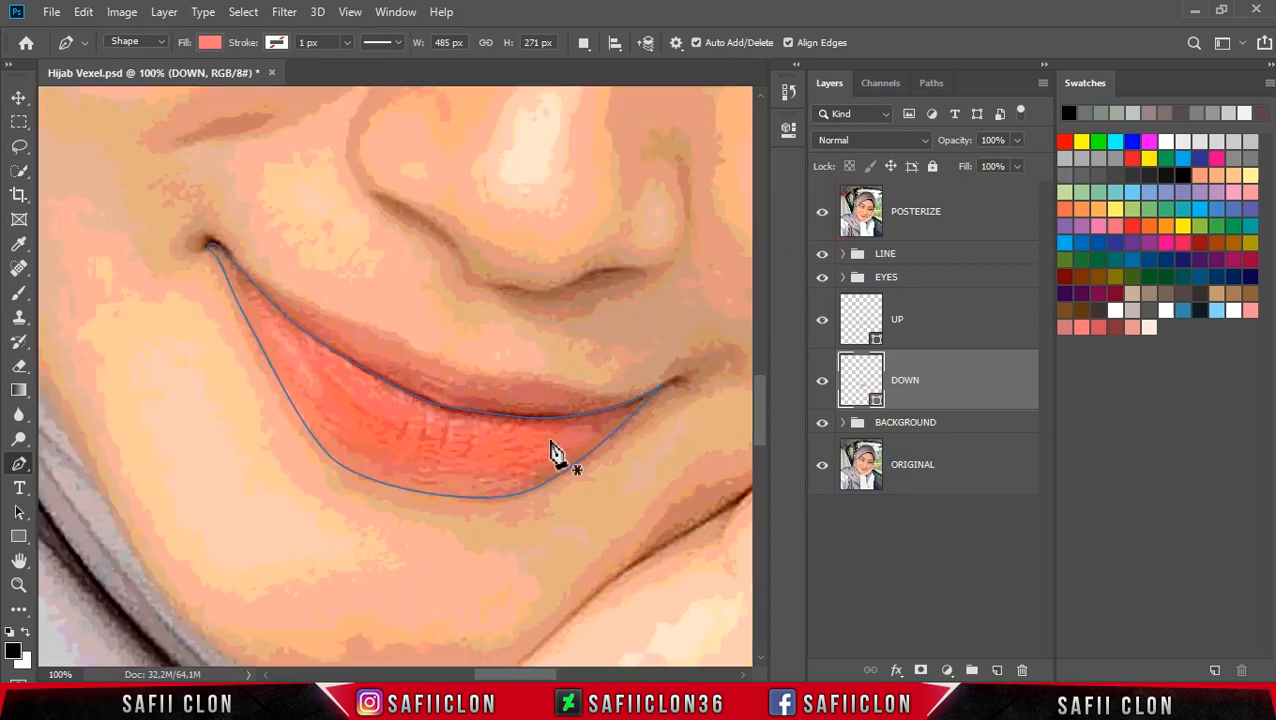
left_click_drag(756, 400, 755, 394)
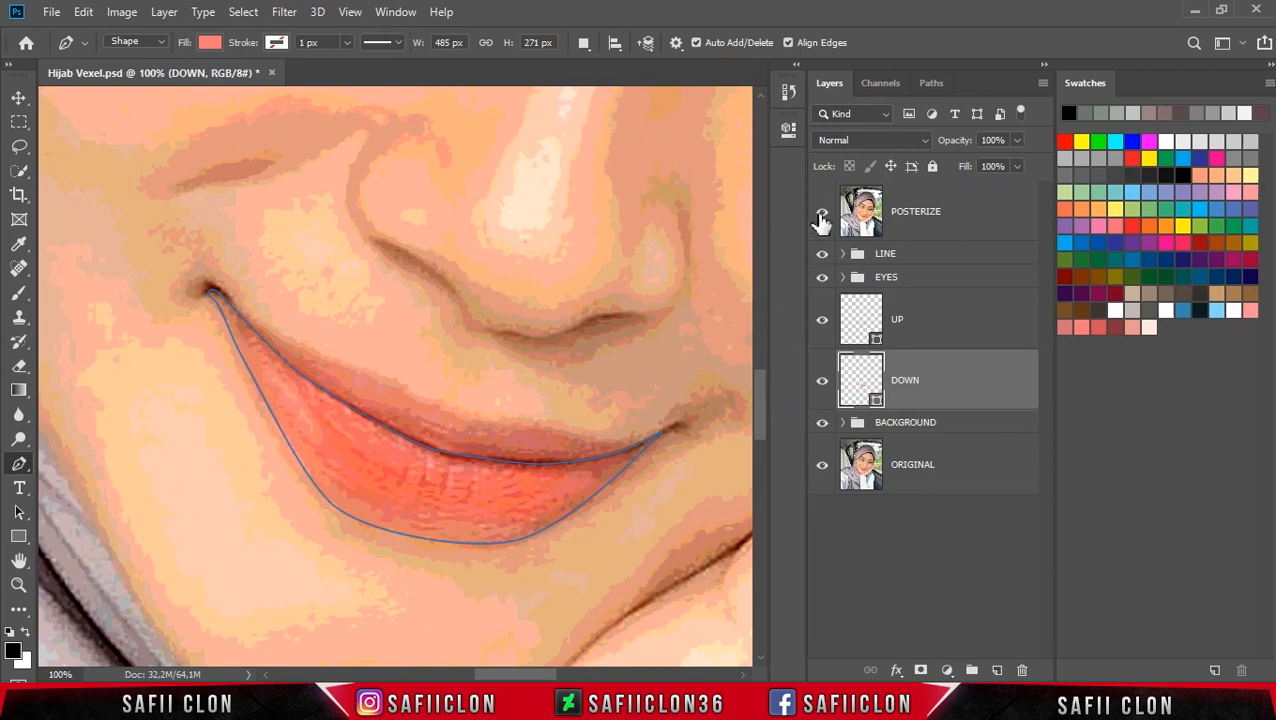
left_click(583, 44)
left_click(612, 62)
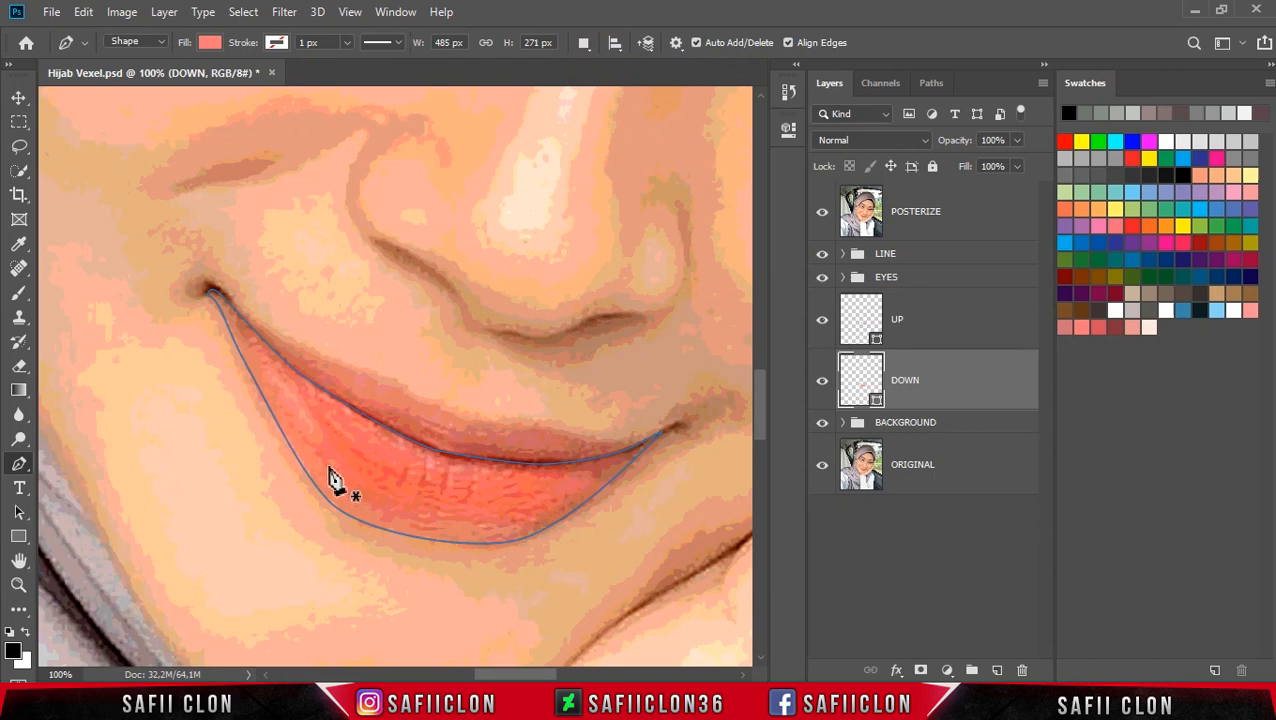
Step: Trace a new Pen shape layer around the lower lip, starting from the left mouth corner and looping past the right corner
left_click(264, 387)
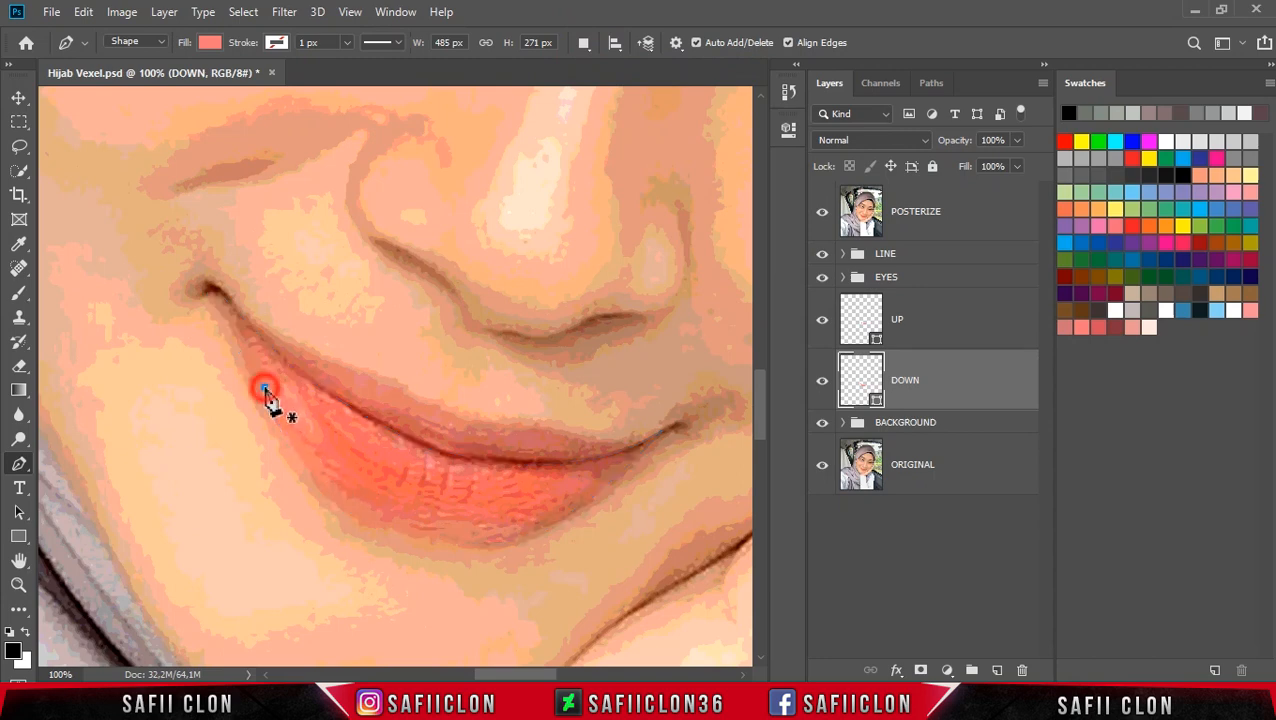
left_click_drag(327, 483, 358, 505)
left_click_drag(480, 533, 561, 529)
left_click(484, 536, "alt")
mouse_move(350, 508)
left_mouse_down()
mouse_move(259, 458)
mouse_move(353, 521)
left_mouse_up()
left_click_drag(511, 543, 616, 537)
left_click(511, 543, "alt")
left_click_drag(295, 515, 208, 418)
left_click_drag(193, 313, 282, 299)
left_click_drag(492, 423, 638, 476)
left_click_drag(645, 427, 668, 503)
left_click_drag(513, 544, 548, 540)
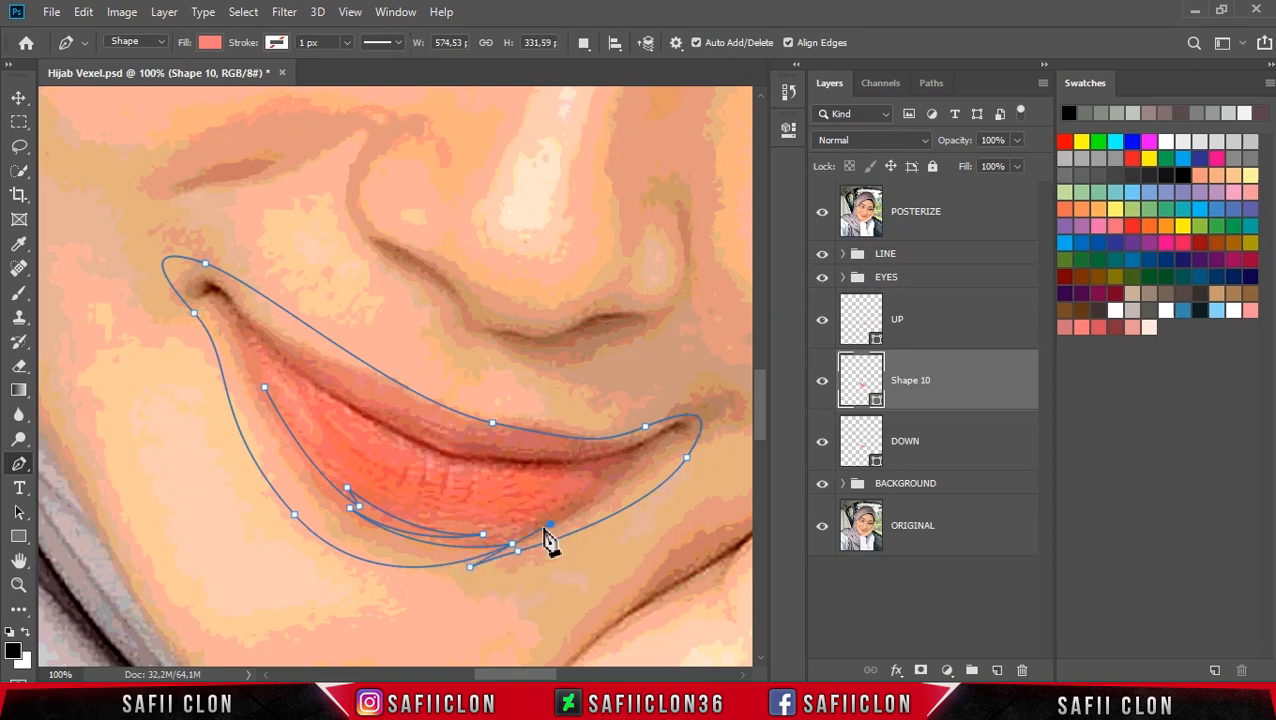
Step: Add the inner contour of the lower lip's lighter area to the same shape and adjust its anchors on the left side
left_click(486, 532)
left_click(510, 543)
left_click(557, 513)
left_click(497, 536)
left_click_drag(579, 487, 488, 473)
left_click_drag(383, 431, 296, 384)
left_click_drag(340, 443, 365, 466)
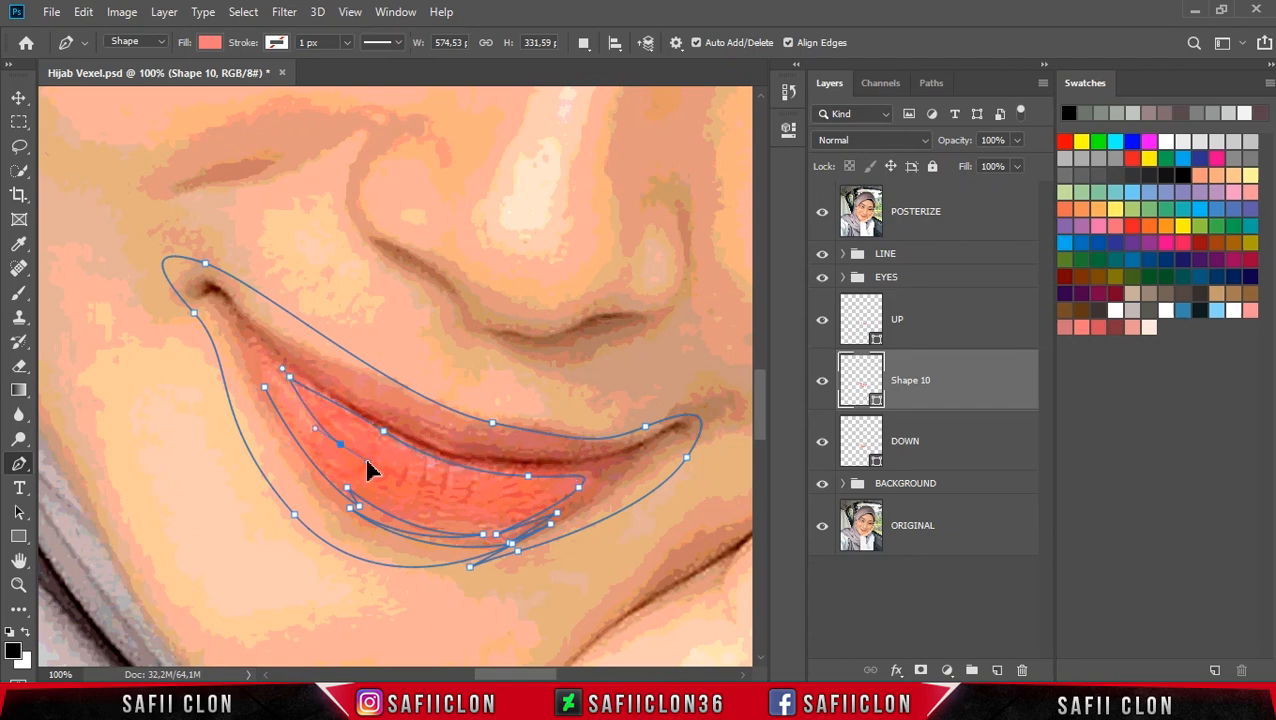
mouse_move(277, 378)
left_mouse_down()
mouse_move(271, 365)
mouse_move(296, 413)
mouse_move(288, 399)
left_mouse_up()
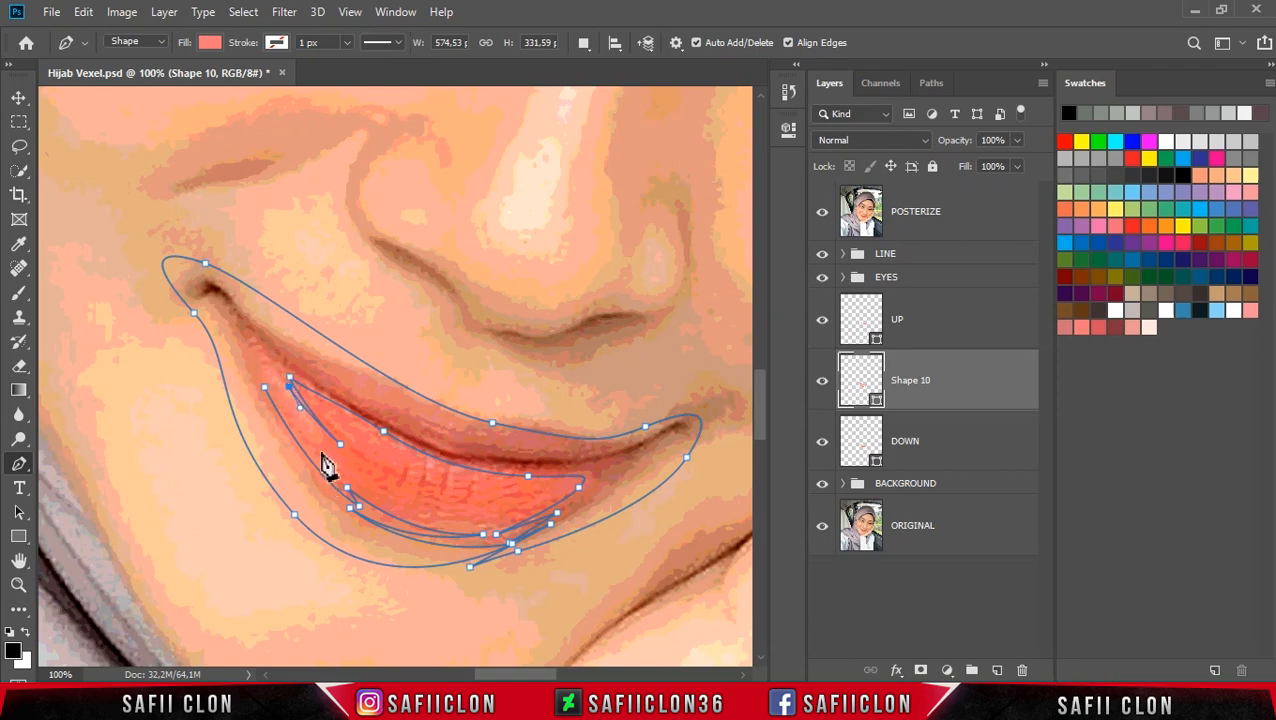
left_click_drag(347, 482, 366, 491)
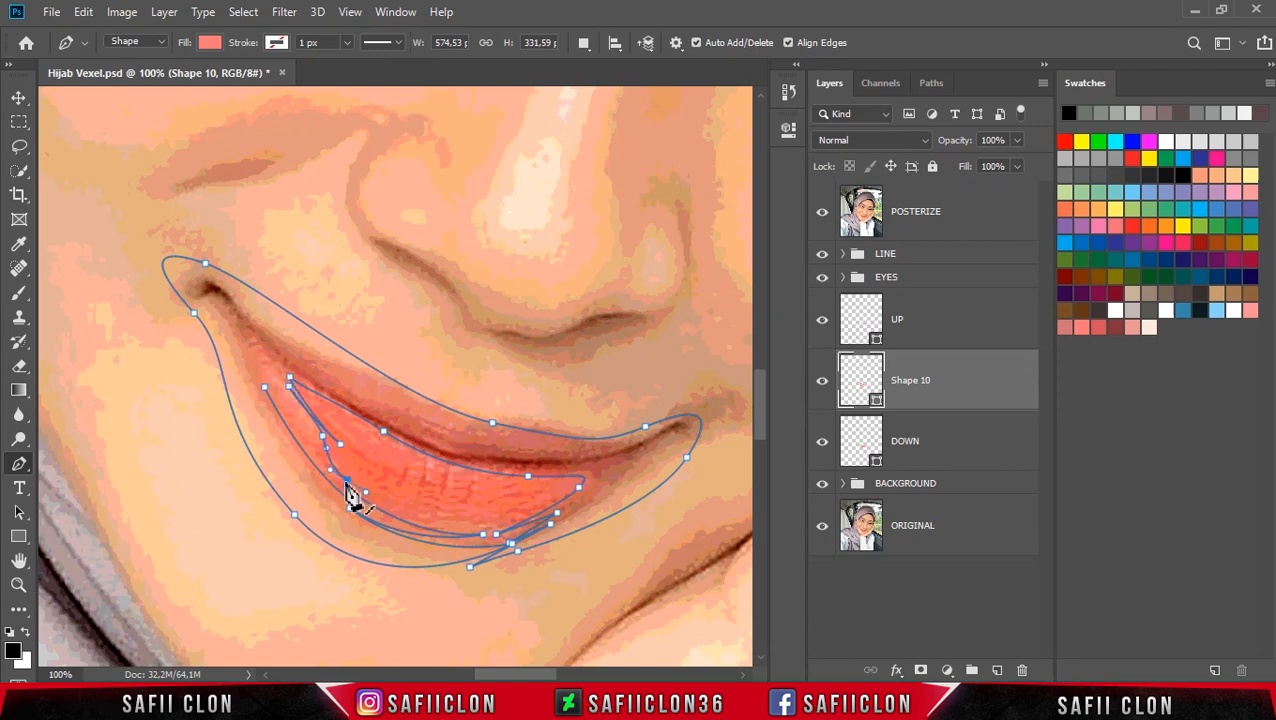
left_click_drag(233, 291, 266, 378)
left_click(269, 379, "alt")
left_click(271, 396)
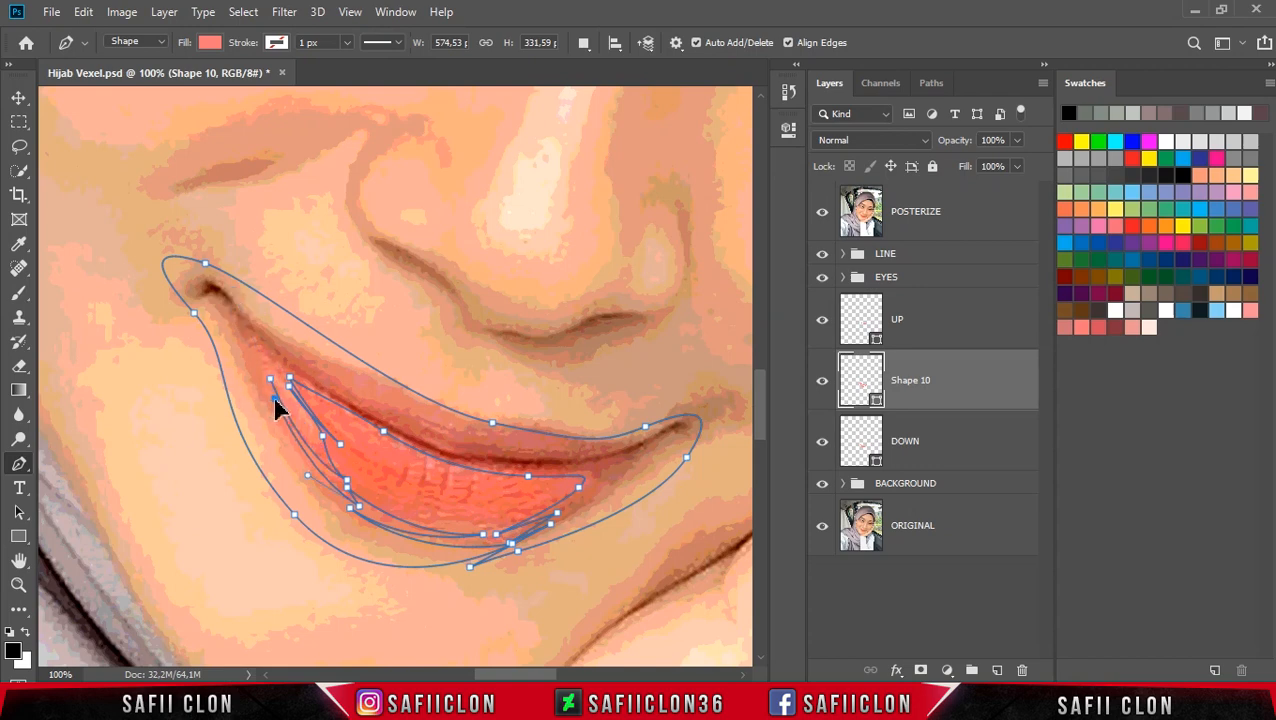
mouse_move(270, 385)
left_mouse_down()
mouse_move(282, 418)
mouse_move(278, 398)
left_mouse_up()
key("ctrl+z")
key("ctrl+z")
left_click(277, 401)
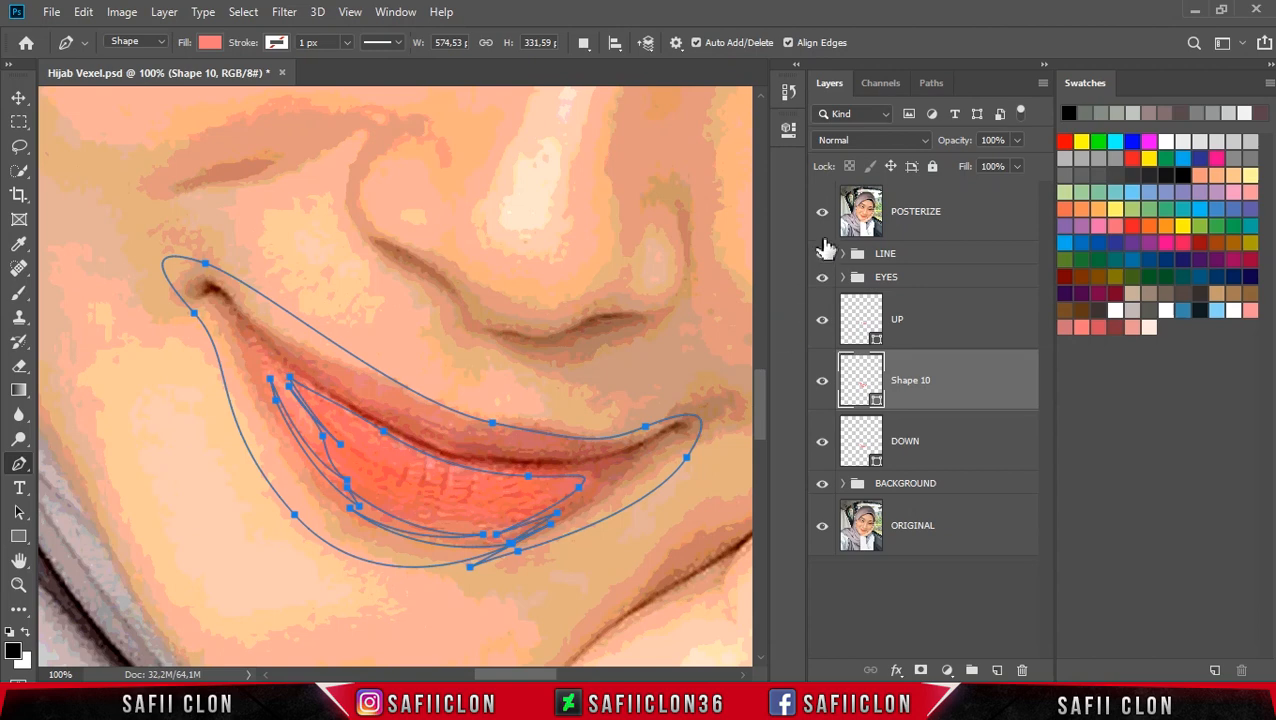
Step: Hide POSTERIZE and set the new shape's fill to swatch color d7515f
left_click(822, 212)
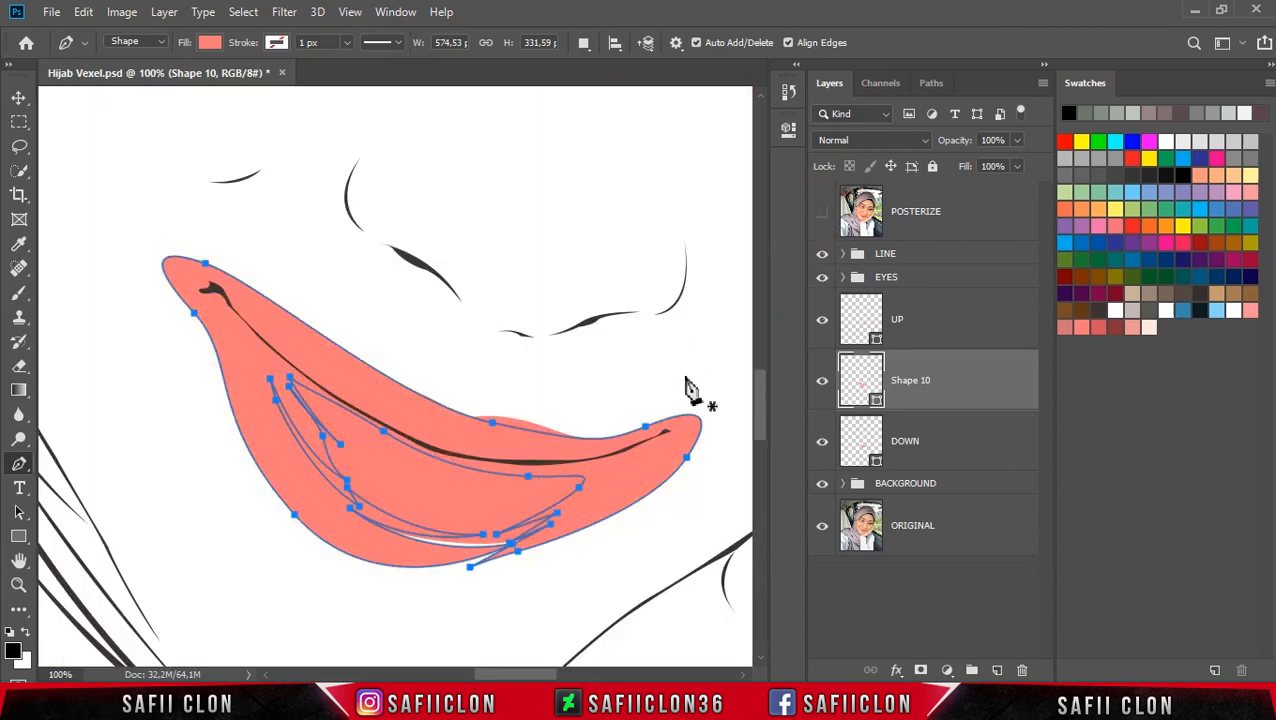
double_click(878, 402)
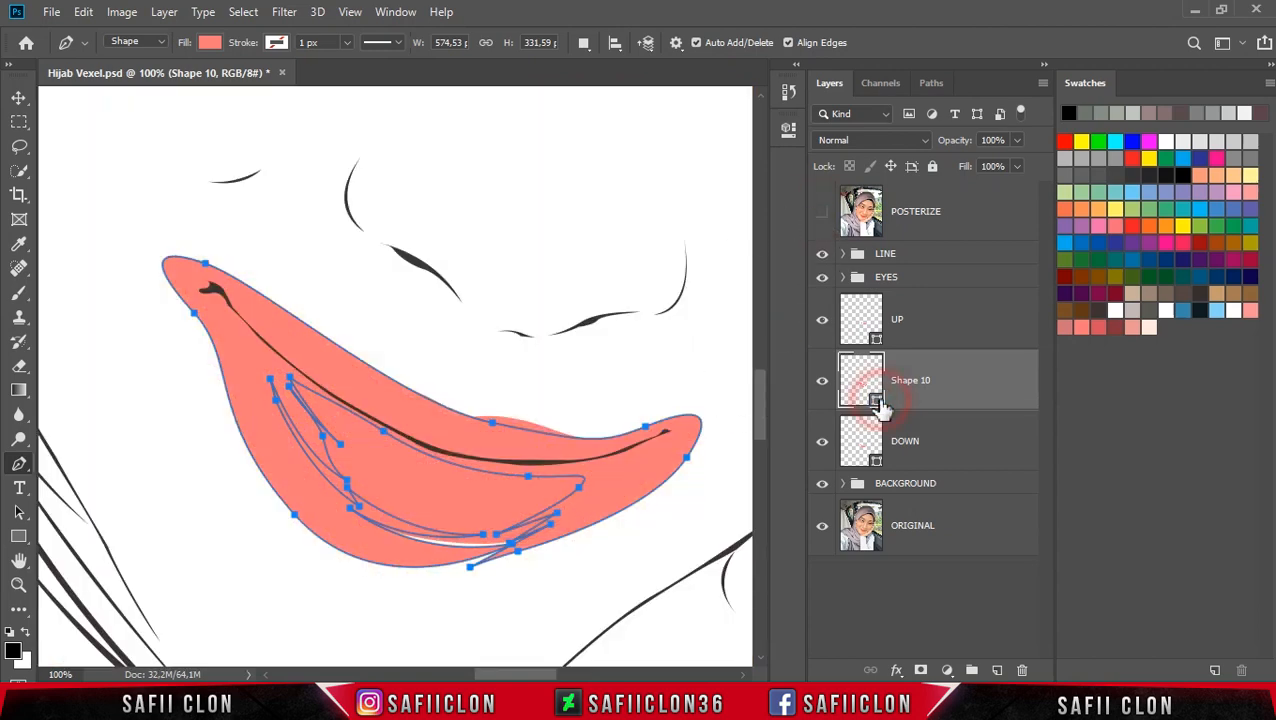
left_click_drag(1008, 155, 768, 65)
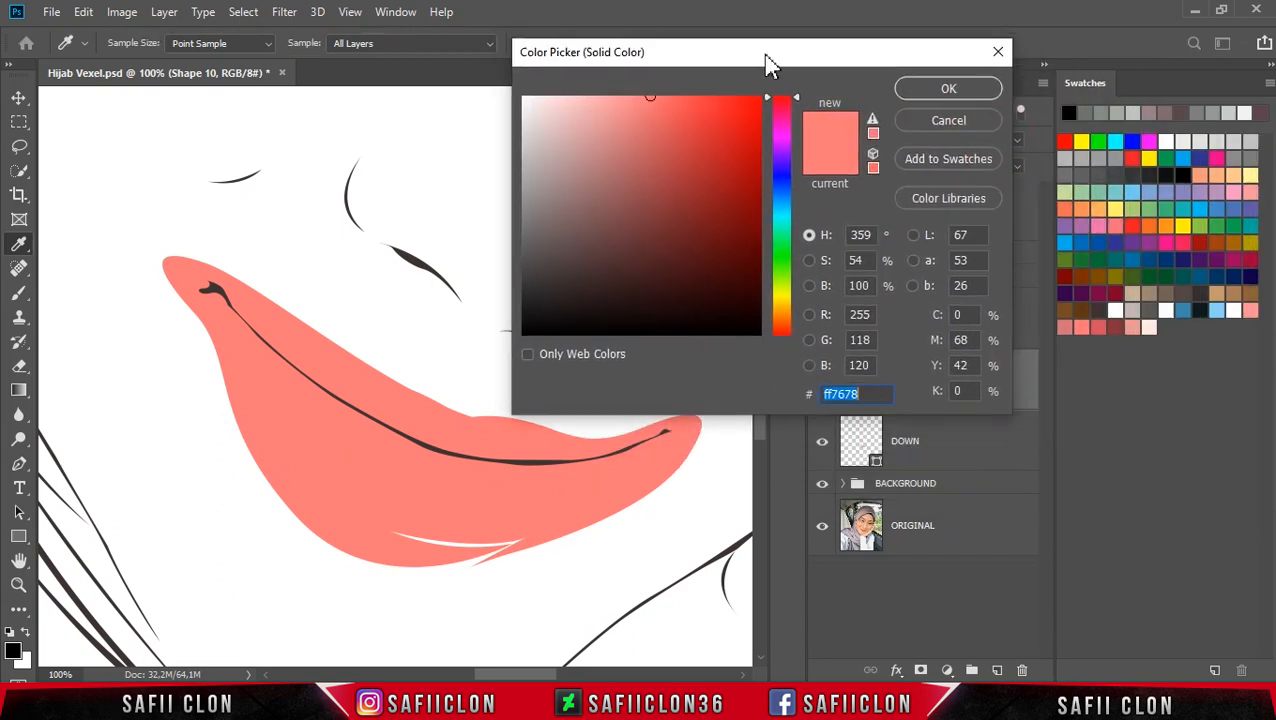
left_click(1101, 322)
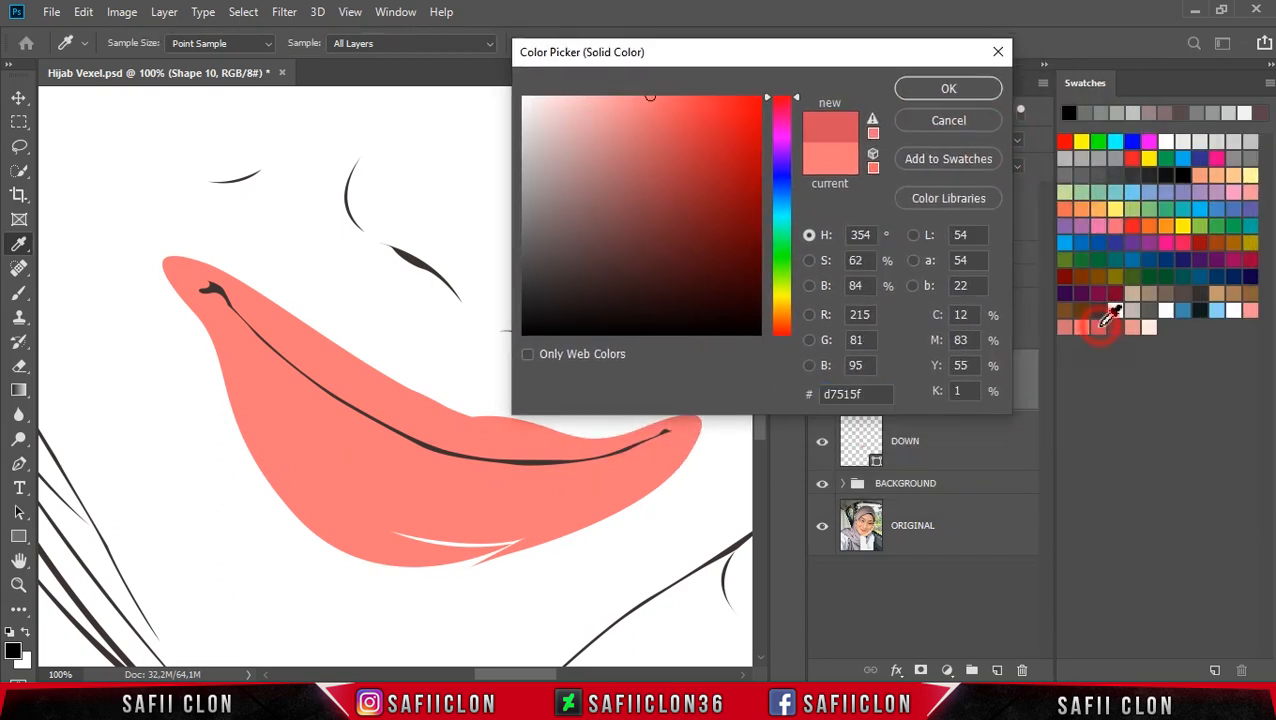
left_click(931, 87)
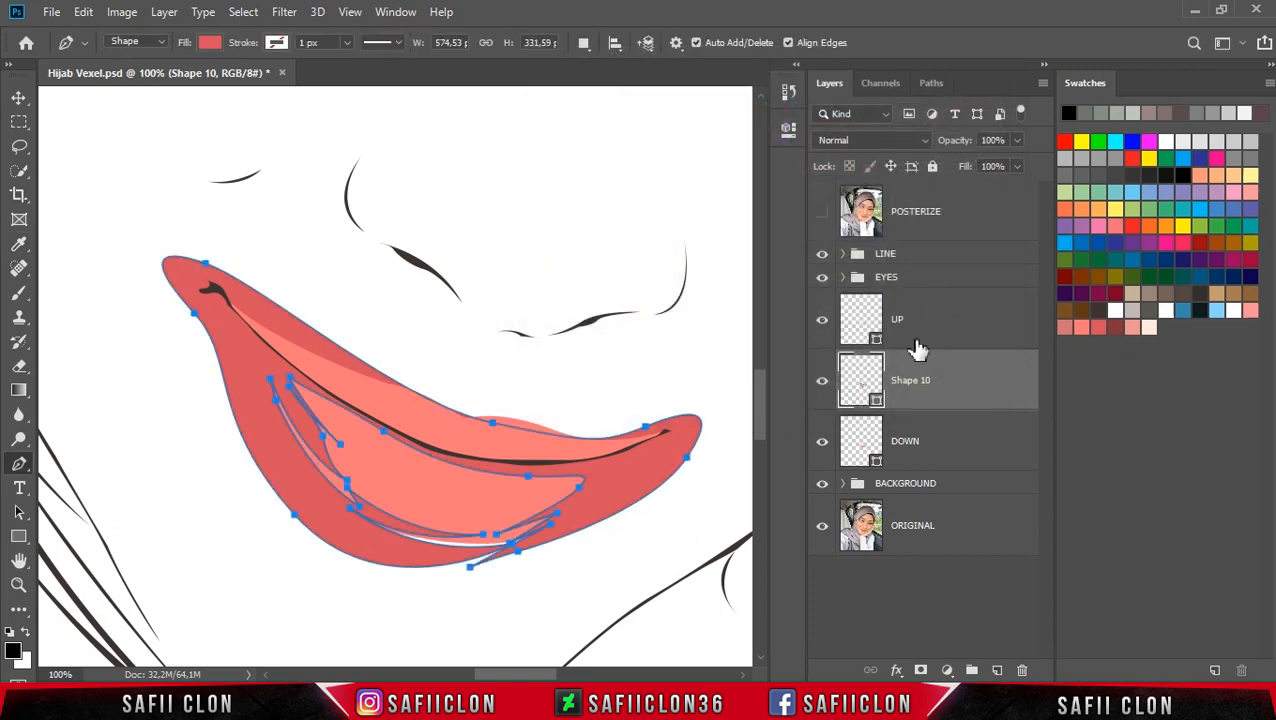
Step: Clip Shape 10 to the DOWN layer and set the Pen tool's path operation to New Layer
right_click(975, 380)
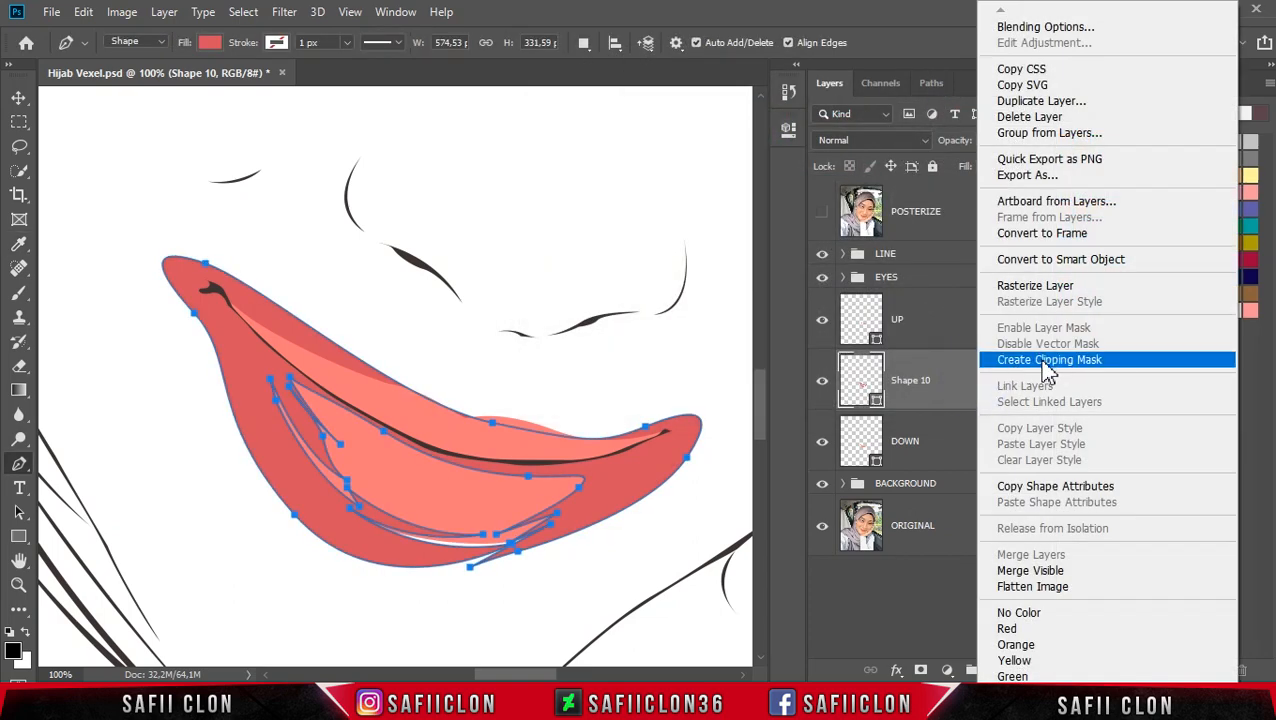
left_click(1047, 360)
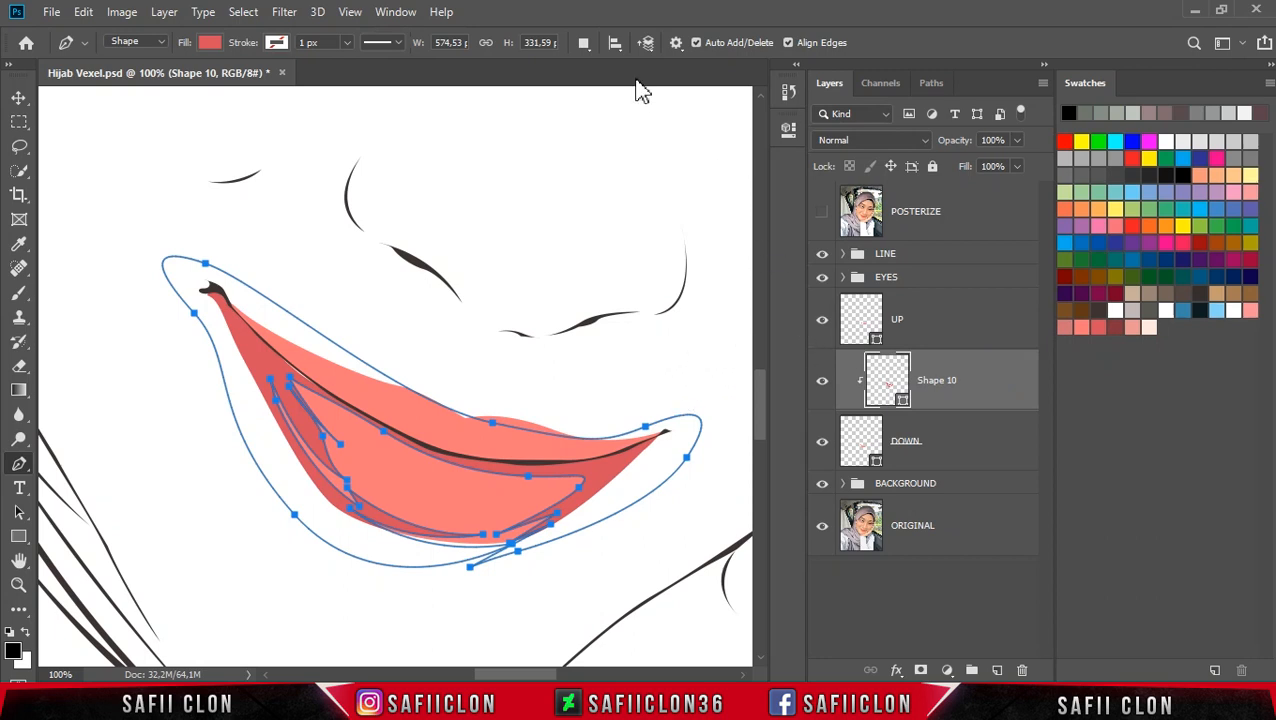
left_click(584, 46)
left_click(620, 70)
Step: Start a new shape layer along the mouth line and down the lower lip's left edge
left_click(822, 212)
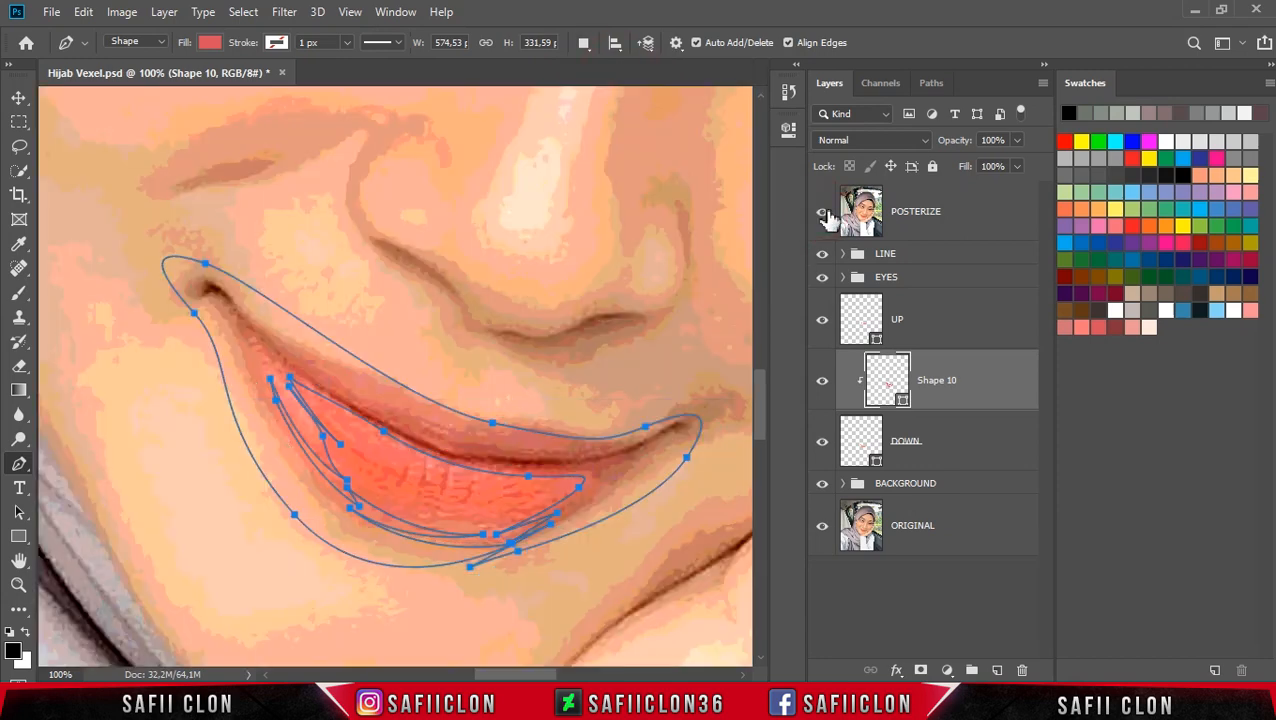
key("Return")
left_click(588, 470)
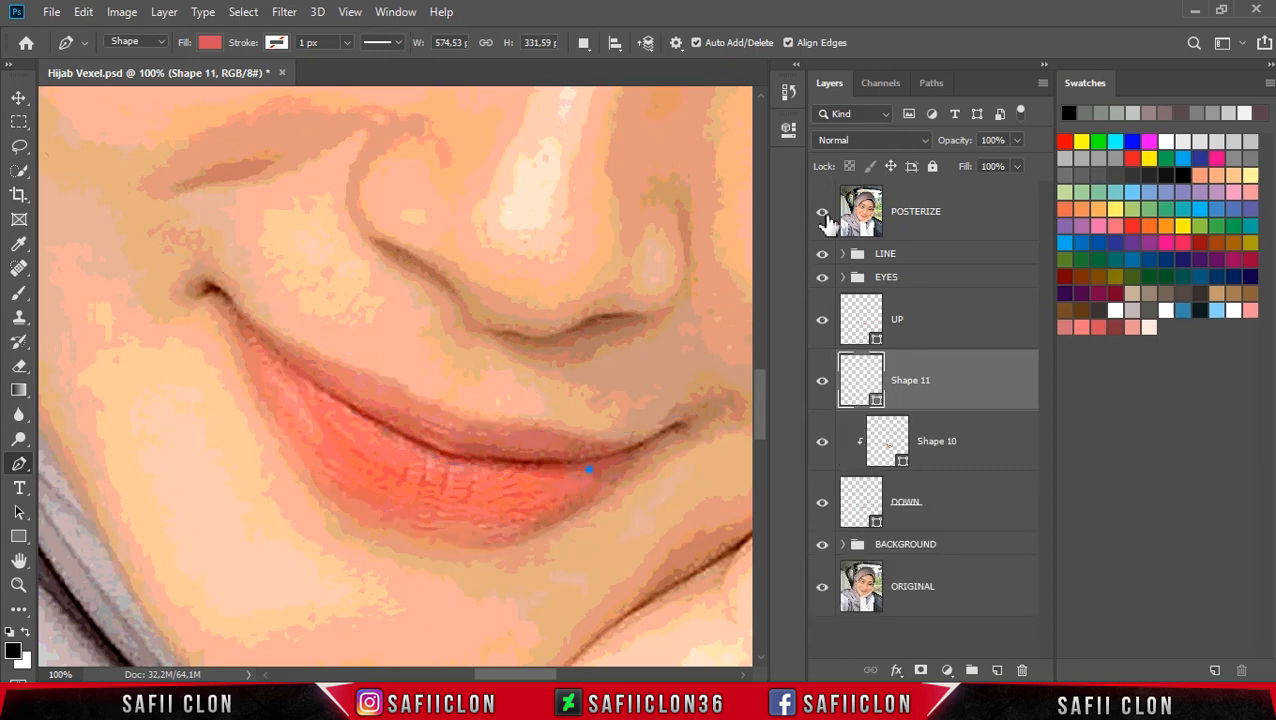
left_click(822, 212)
left_click_drag(480, 466, 374, 424)
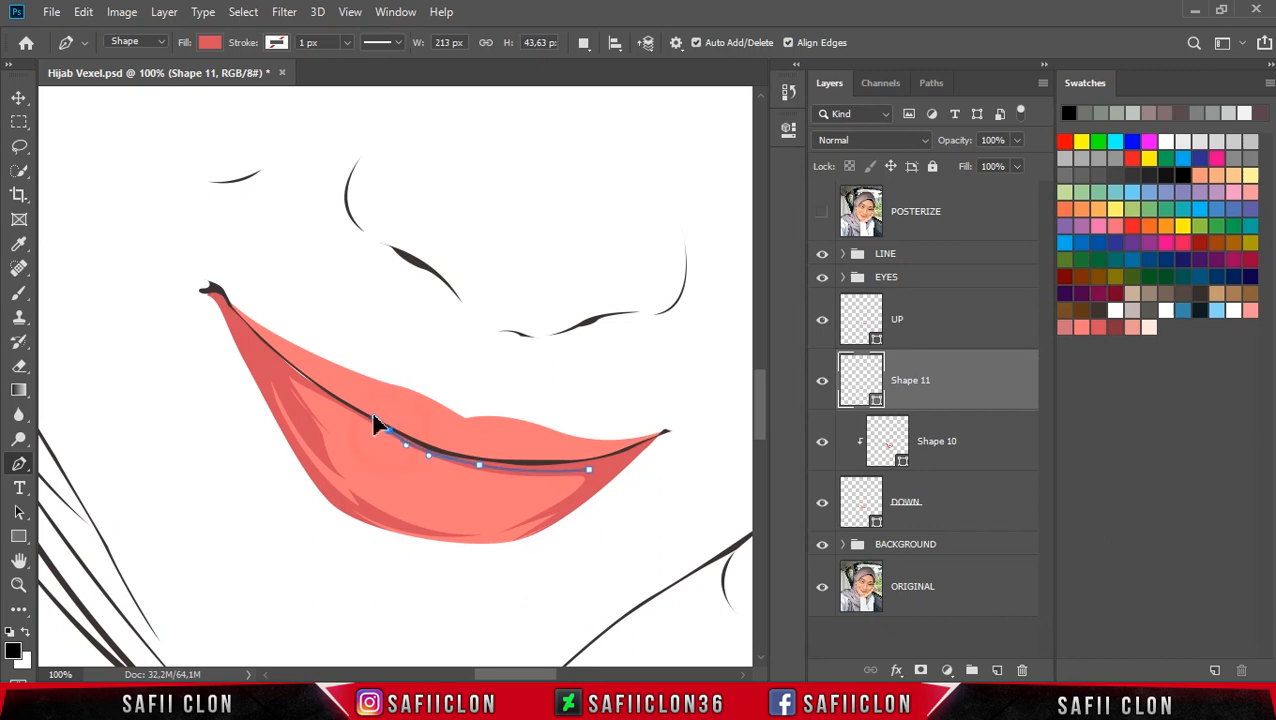
left_click_drag(280, 368, 240, 326)
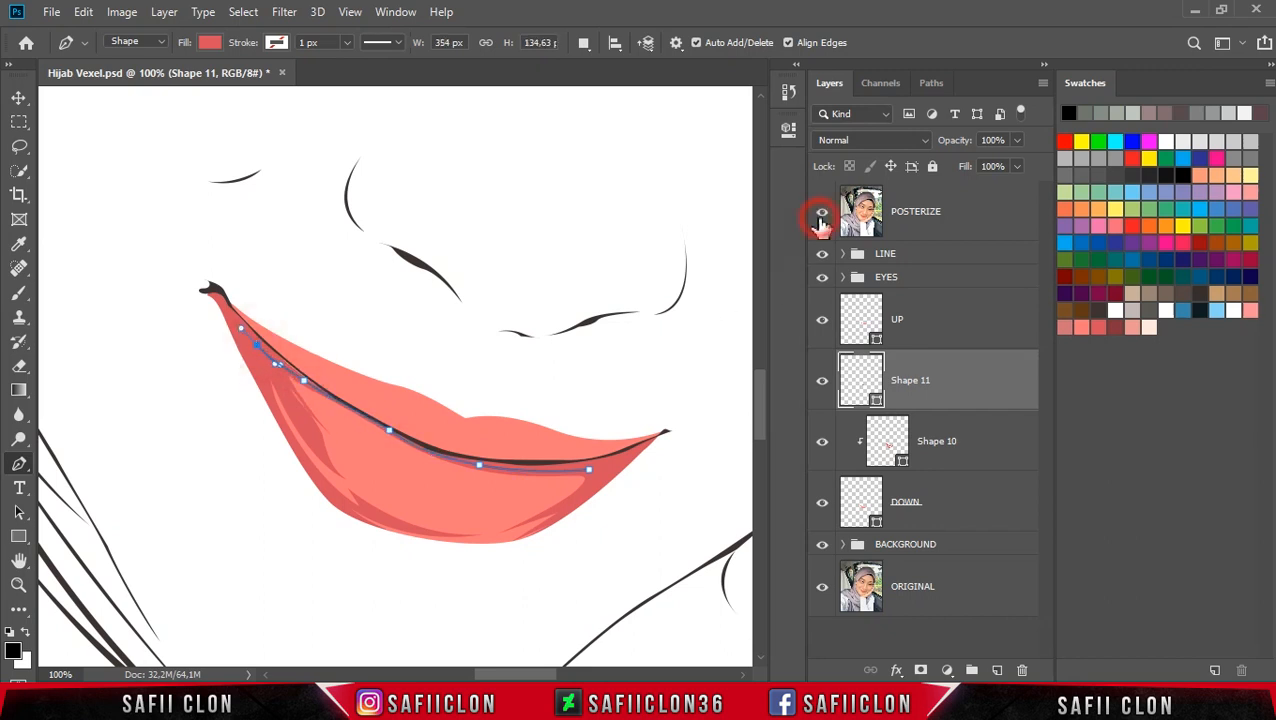
left_click(822, 212)
mouse_move(272, 419)
left_mouse_down()
mouse_move(273, 464)
mouse_move(276, 416)
left_mouse_up()
left_click(822, 212)
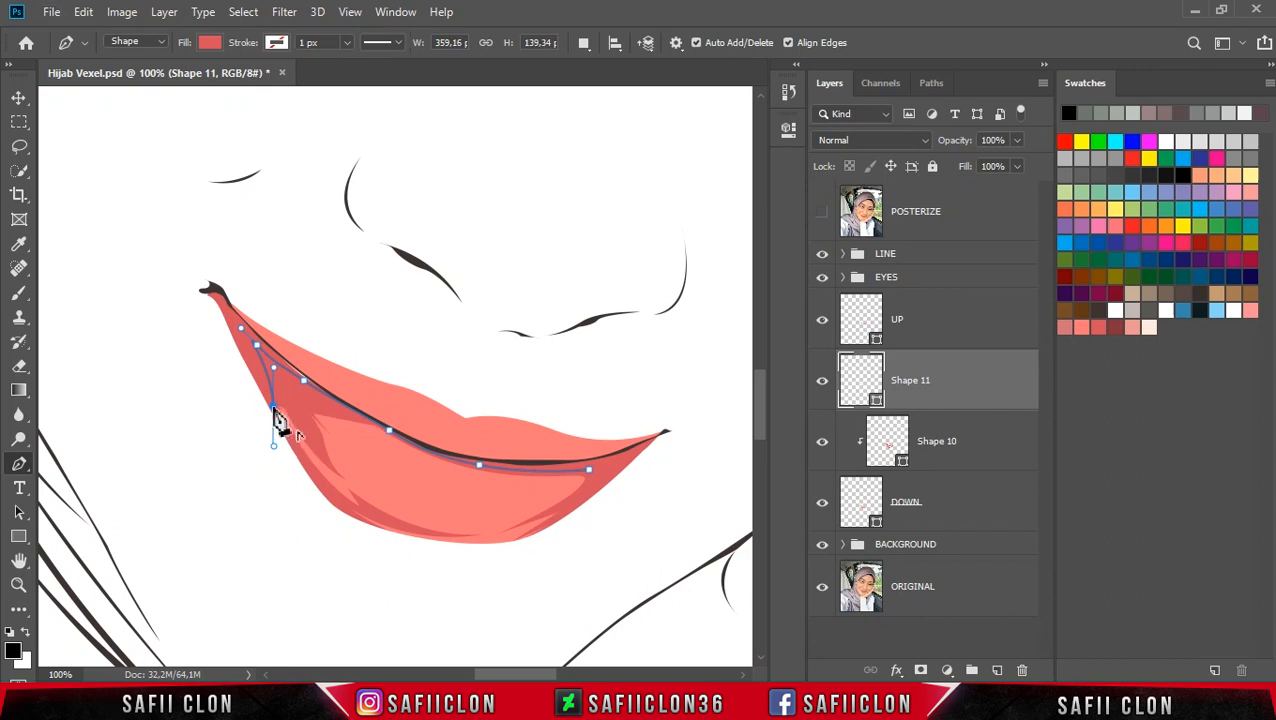
Step: Extend the shape around the outer lower-lip contour to the right corner and close it along the lip's inner edge
left_click_drag(379, 526, 444, 556)
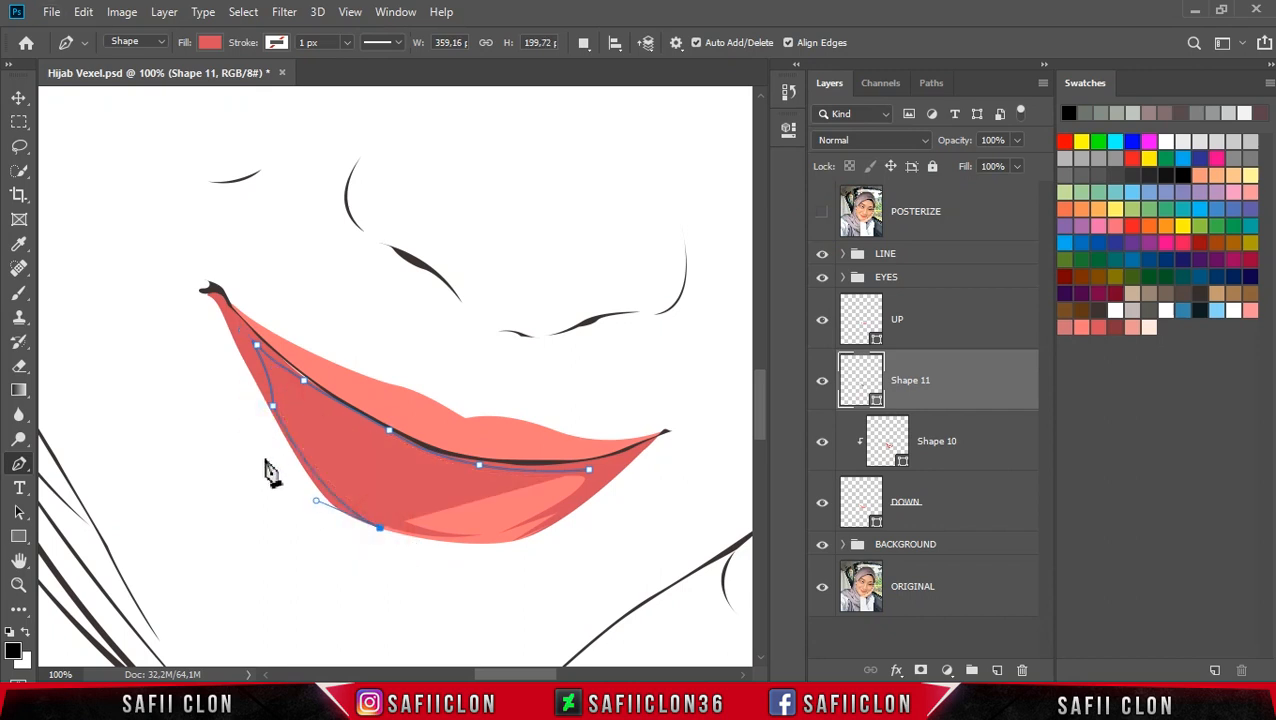
left_click_drag(262, 456, 211, 345)
left_click_drag(195, 273, 269, 267)
left_click_drag(336, 326, 418, 352)
left_click_drag(614, 414, 678, 418)
left_click_drag(696, 425, 706, 430)
left_click_drag(602, 547, 542, 573)
left_click(499, 563)
left_click(822, 212)
left_click(822, 212)
left_click(595, 493)
left_click(567, 504)
left_click_drag(589, 469, 558, 477)
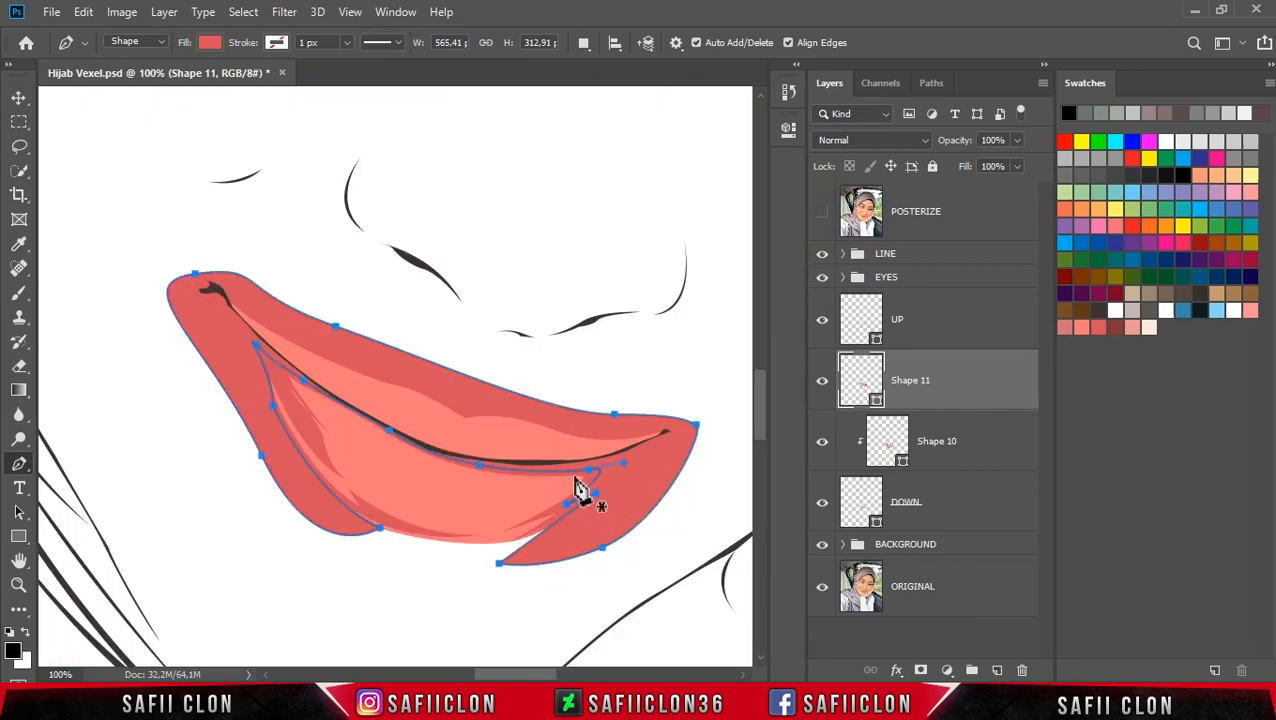
Step: Set the new shape's fill to swatch color 85343d
double_click(873, 398)
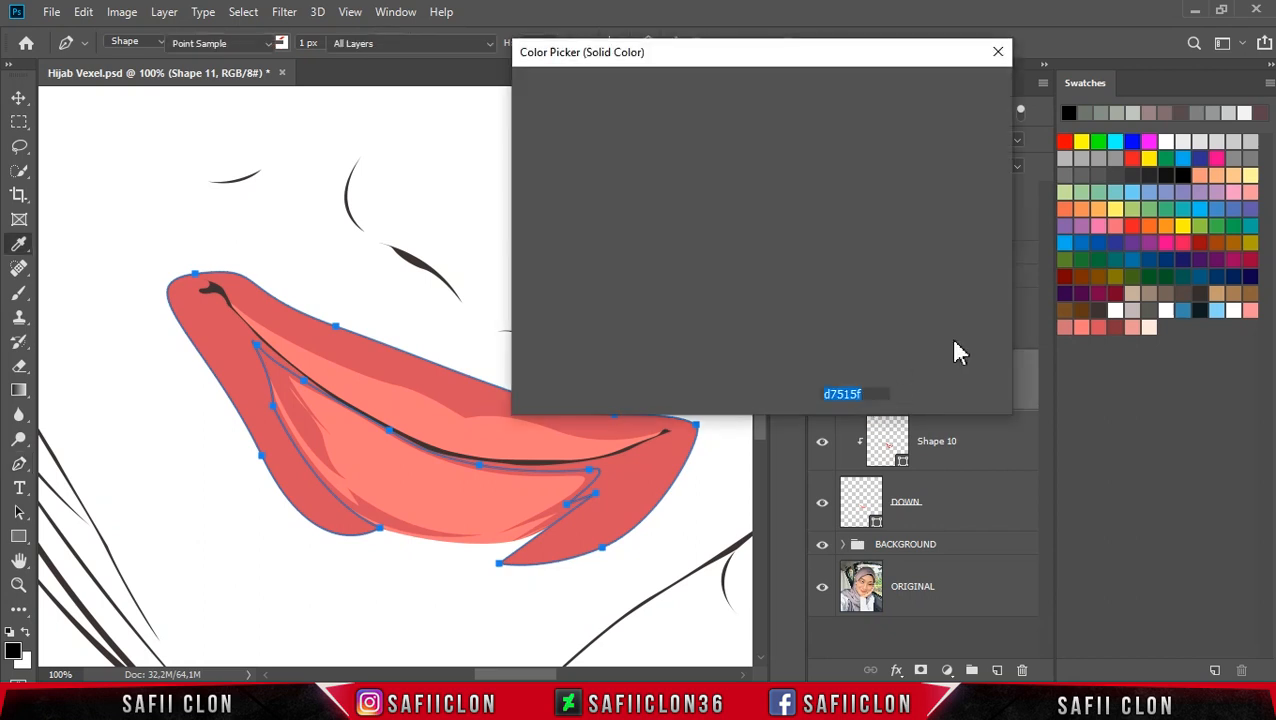
left_click(1120, 318)
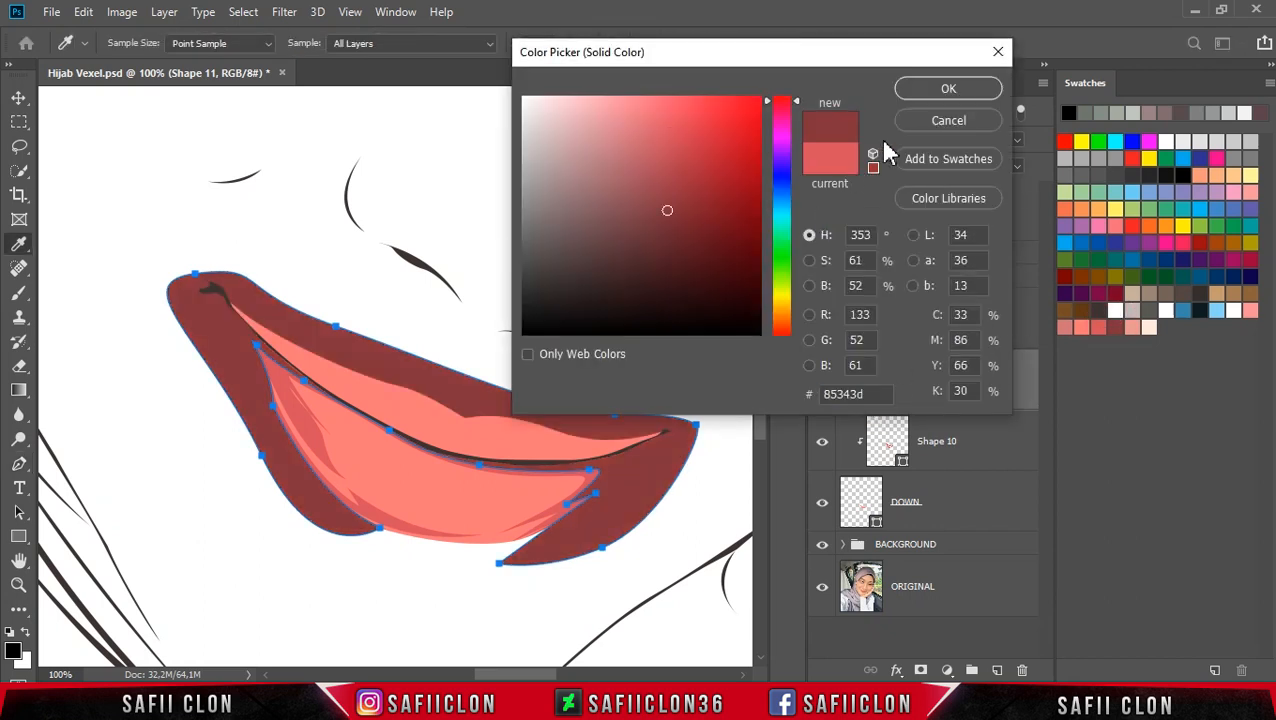
left_click(948, 89)
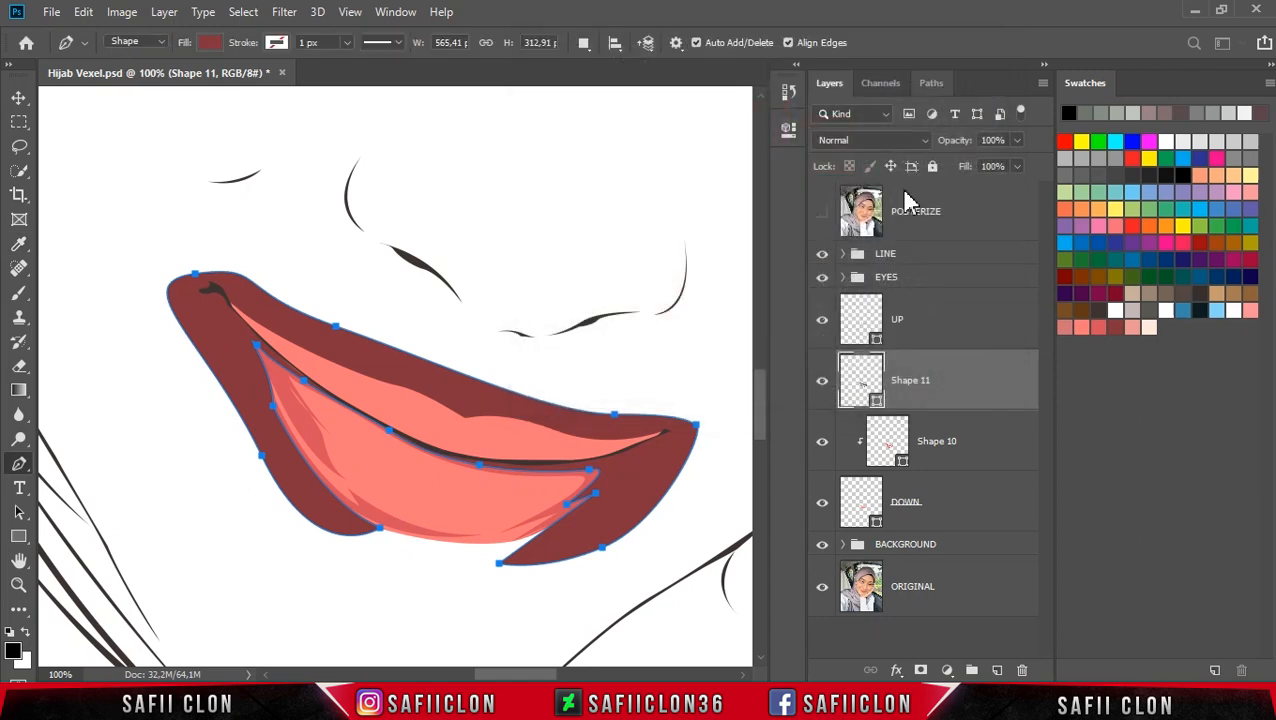
Step: Clip Shape 11 to the DOWN layer and commit the path
right_click(966, 386)
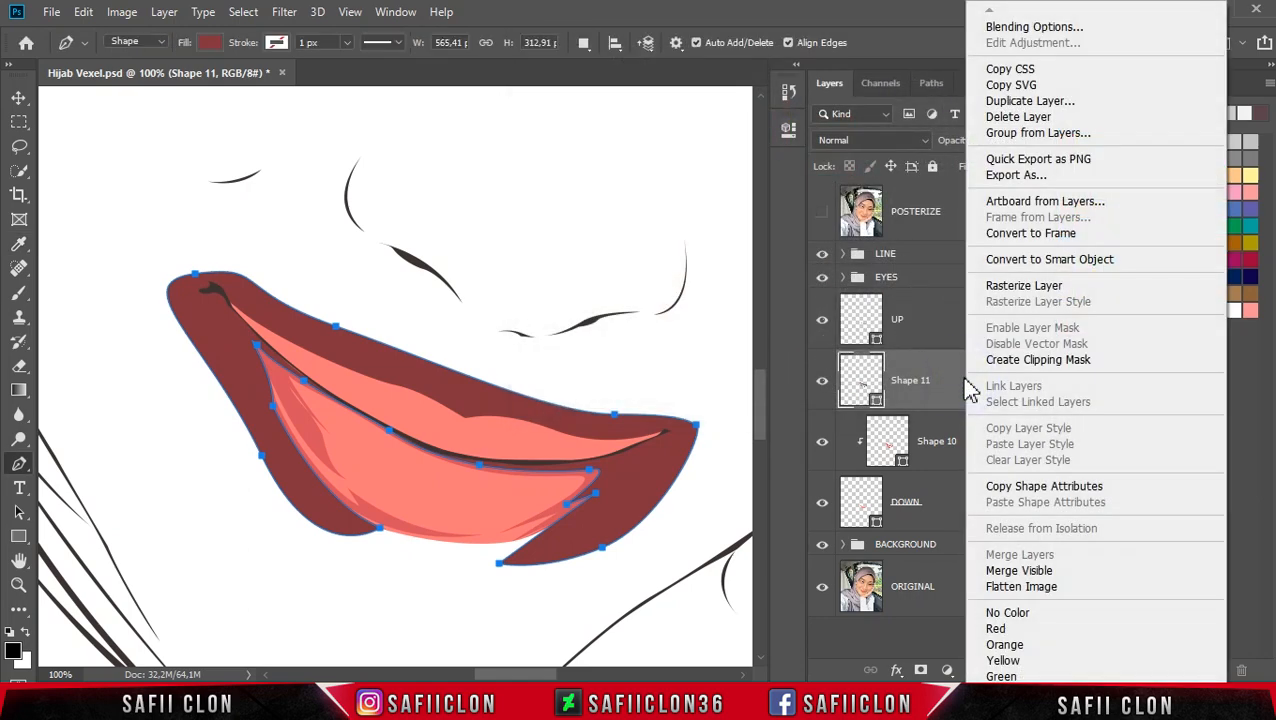
left_click(1030, 360)
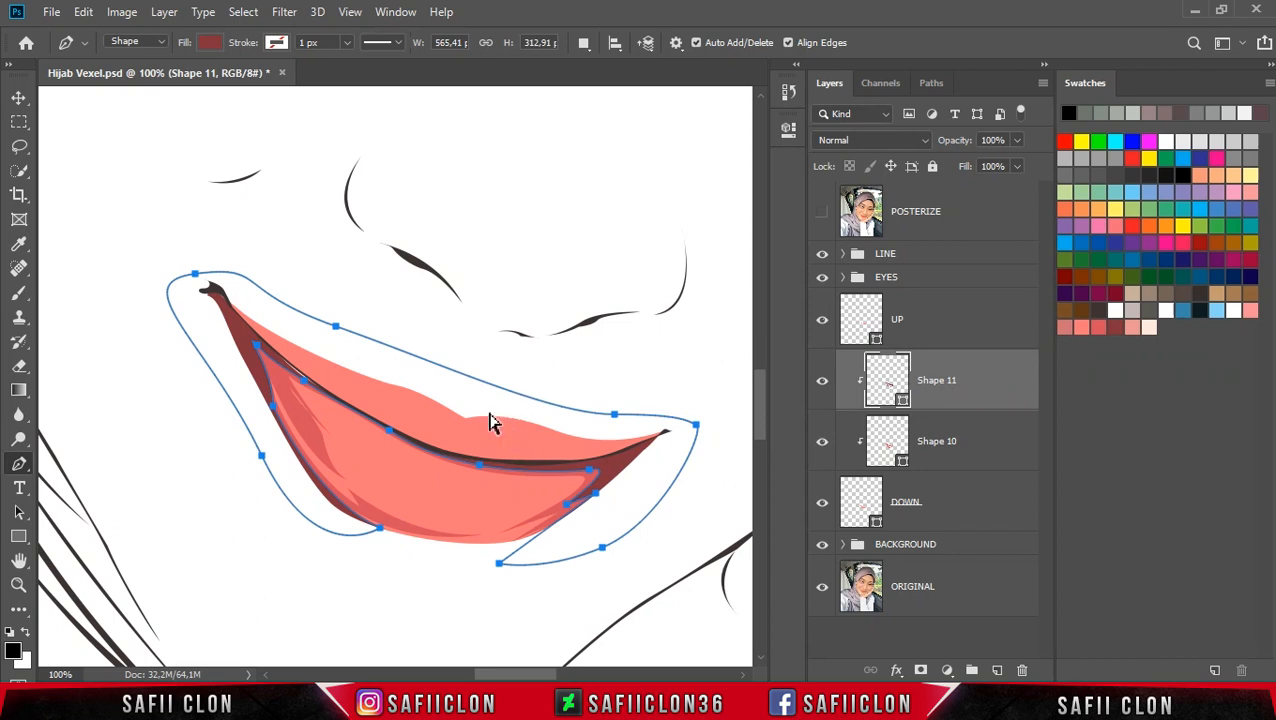
key("Return")
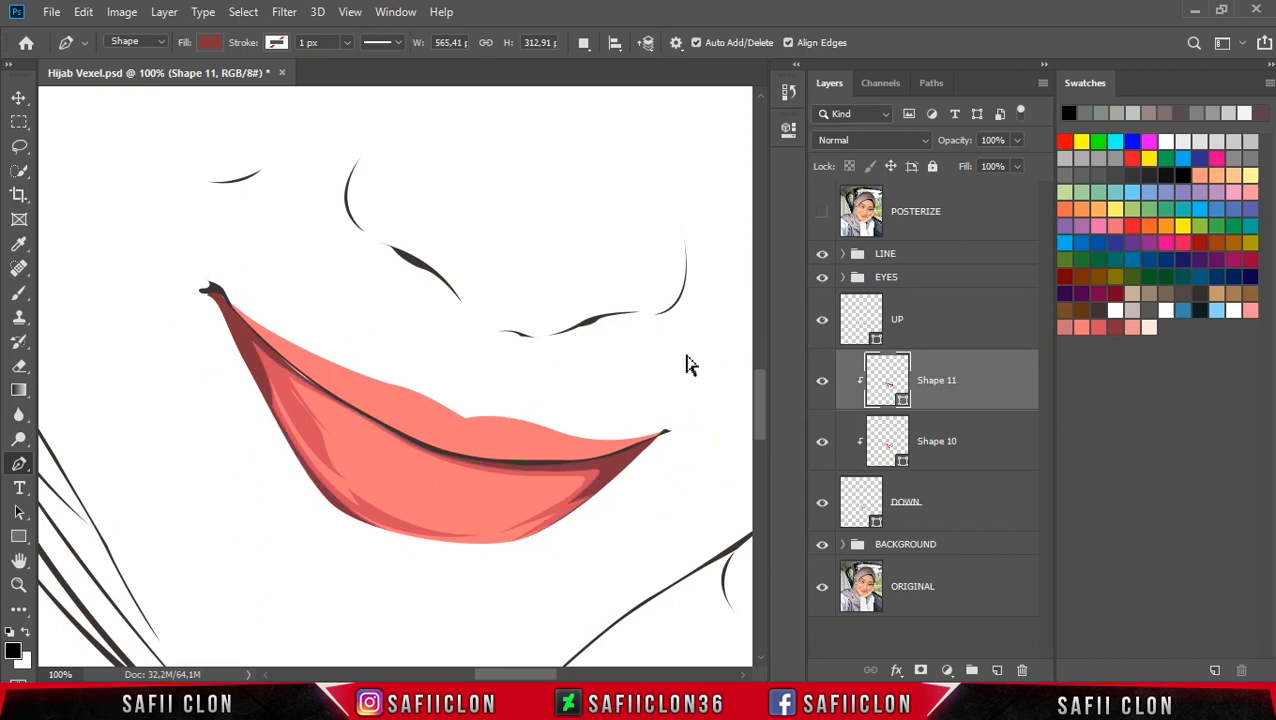
key("ctrl+h")
key("Return")
key("ctrl+h")
Step: Adjust the shape's anchors near the lower right of the lip
left_click(549, 525)
left_click_drag(501, 564, 494, 546)
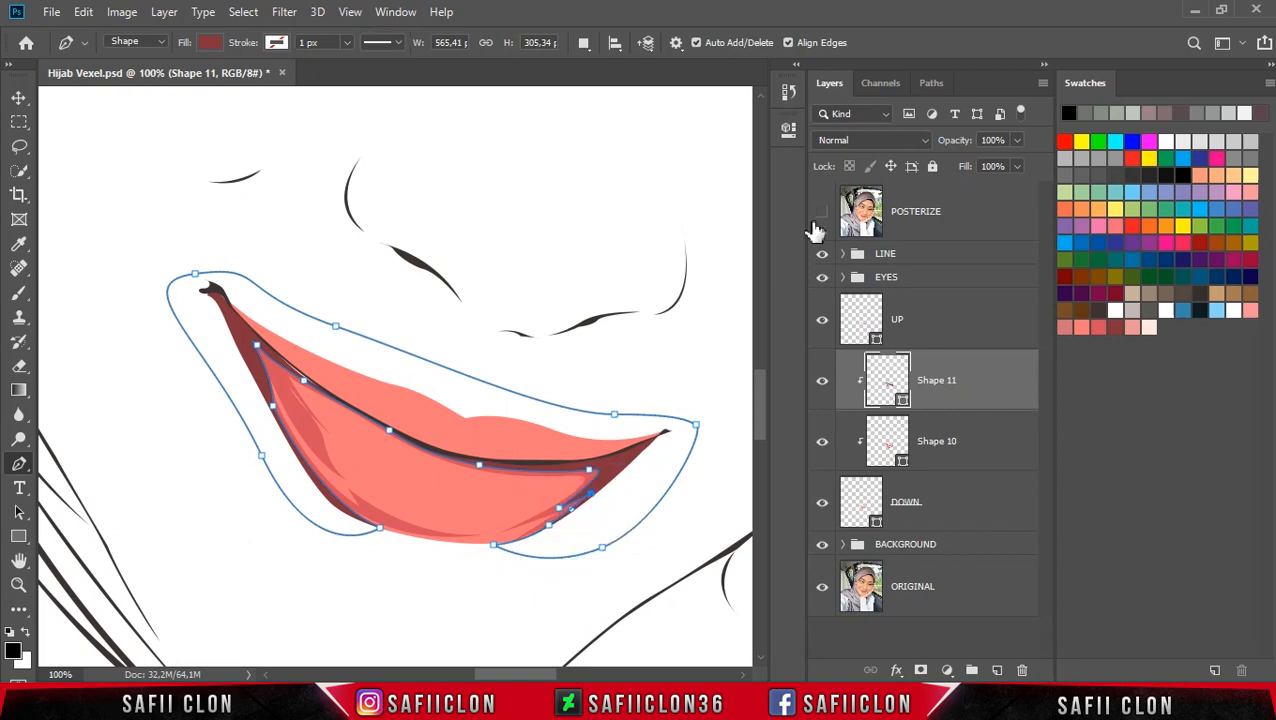
Step: Set the path operation to New Layer and start a new shape for the dark inner mouth area, zooming to 200%
left_click(820, 218)
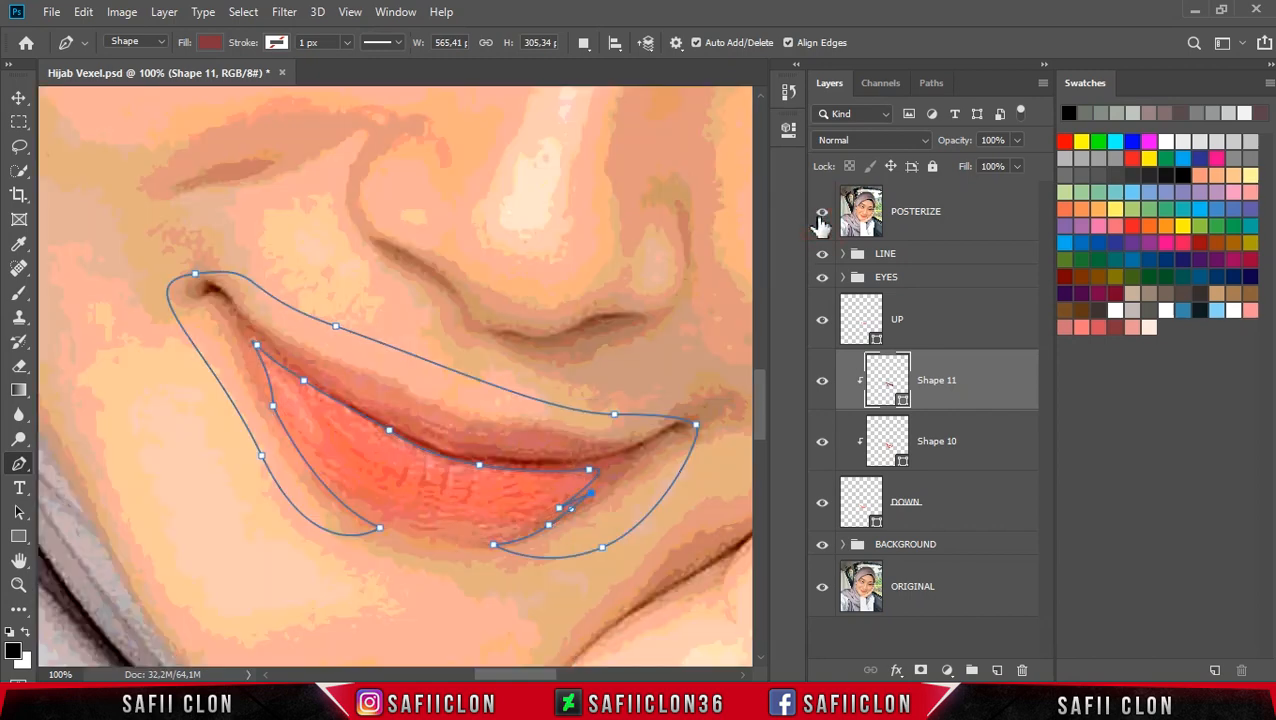
left_click(615, 42)
left_click(608, 70)
left_click(820, 222)
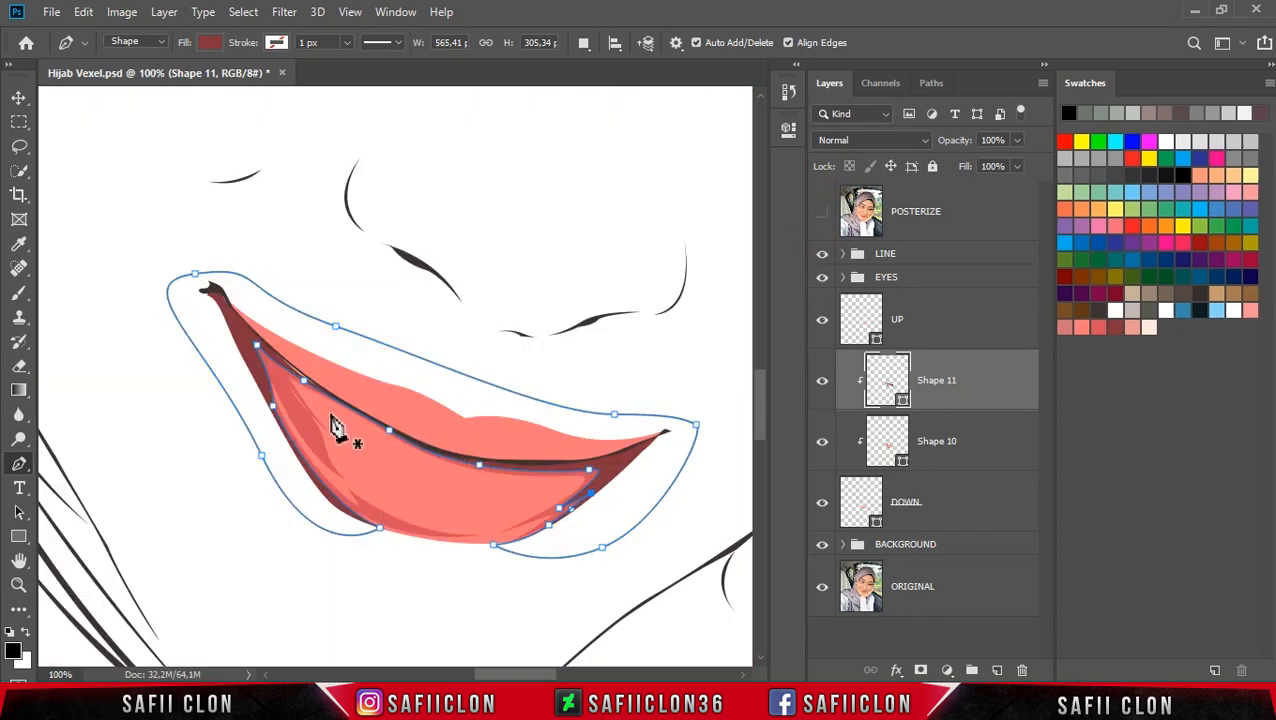
left_click(329, 405)
left_click(823, 213)
left_click_drag(398, 443, 421, 480)
left_click(421, 482)
key("ctrl+plus")
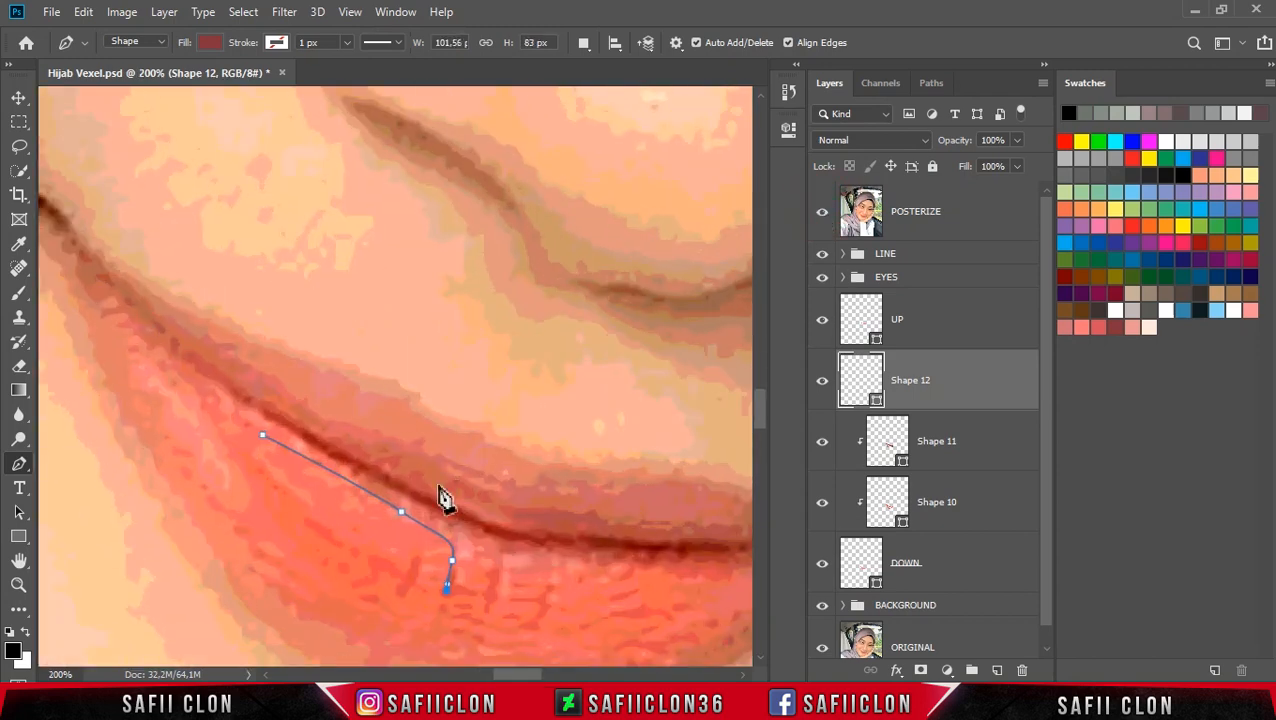
Step: Trace the tooth notches and the lower edge of the inner mouth shape
scroll(460, 488, "down", 3)
left_click_drag(453, 441, 606, 494)
left_click(488, 510)
left_click(500, 475, "alt")
left_click(541, 518)
left_click(543, 523)
left_click_drag(523, 673, 541, 673)
left_click_drag(325, 492, 320, 488)
left_click_drag(476, 485, 521, 479)
left_click_drag(390, 554, 292, 571)
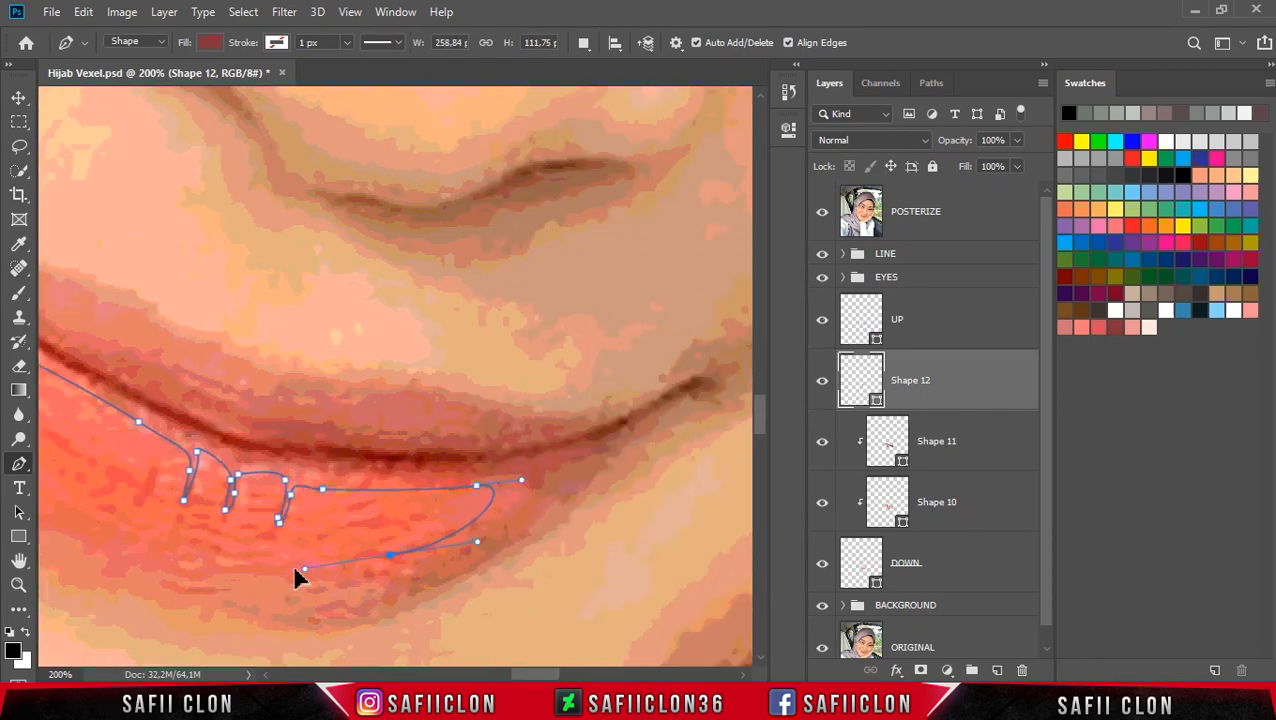
Step: Complete the inner mouth shape around its right end and back along the upper edge to close it
left_click_drag(523, 673, 505, 673)
left_click_drag(260, 451, 131, 336)
key("ctrl+z")
left_click_drag(390, 538, 349, 525)
left_click(391, 538, "alt")
left_click_drag(677, 538, 736, 498)
left_click(622, 537, "alt")
left_click_drag(214, 403, 110, 222)
left_click_drag(205, 345, 279, 398)
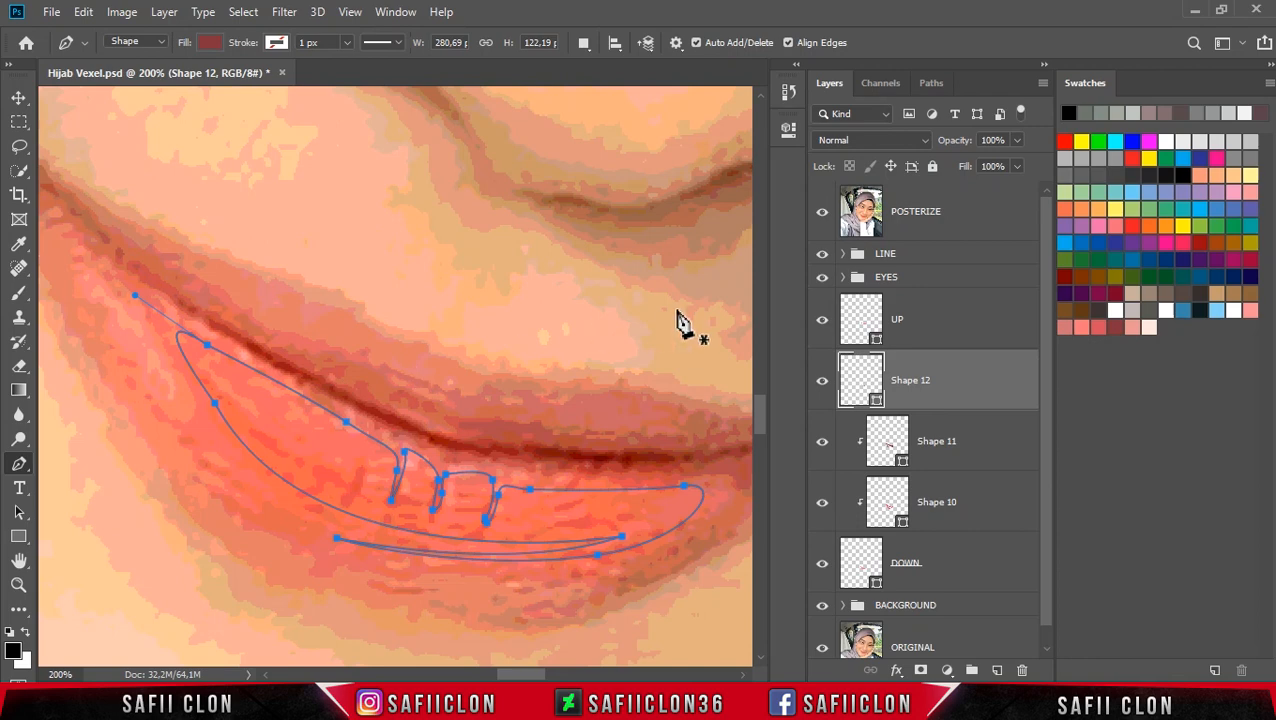
Step: Hide the posterized reference and change the inner mouth shape's fill to light pink fea4a6
left_click(821, 218)
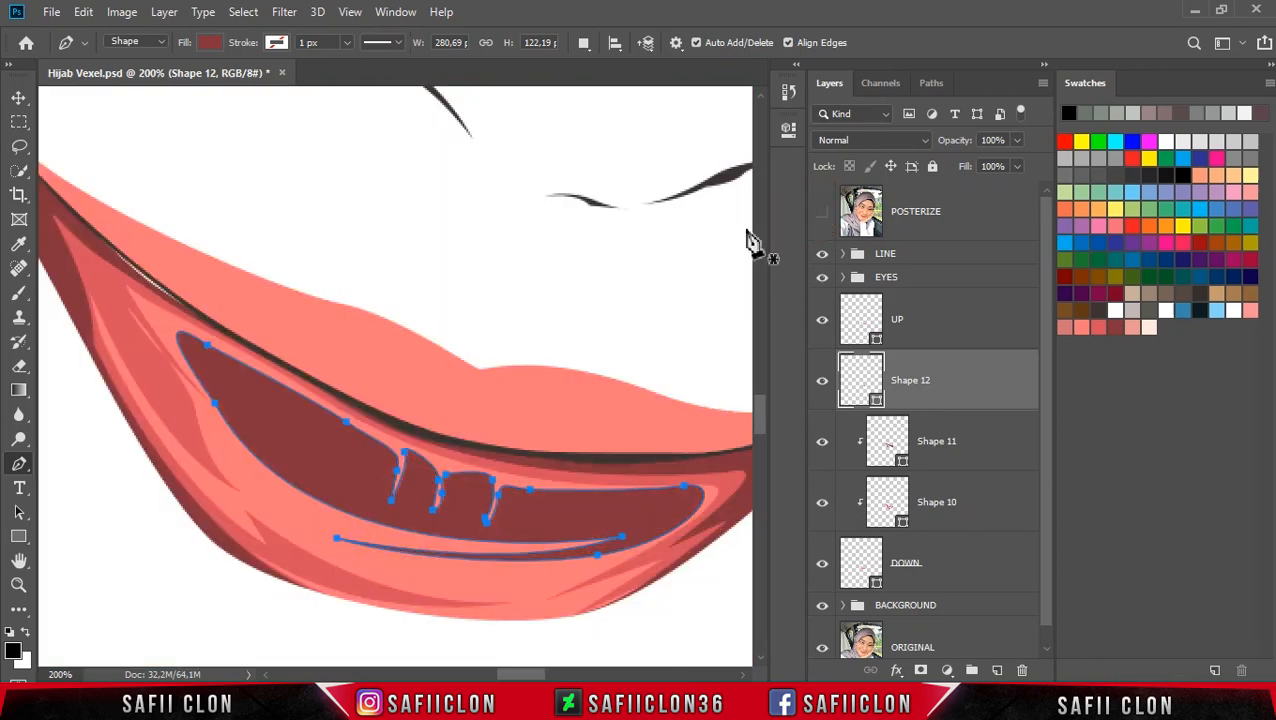
double_click(875, 406)
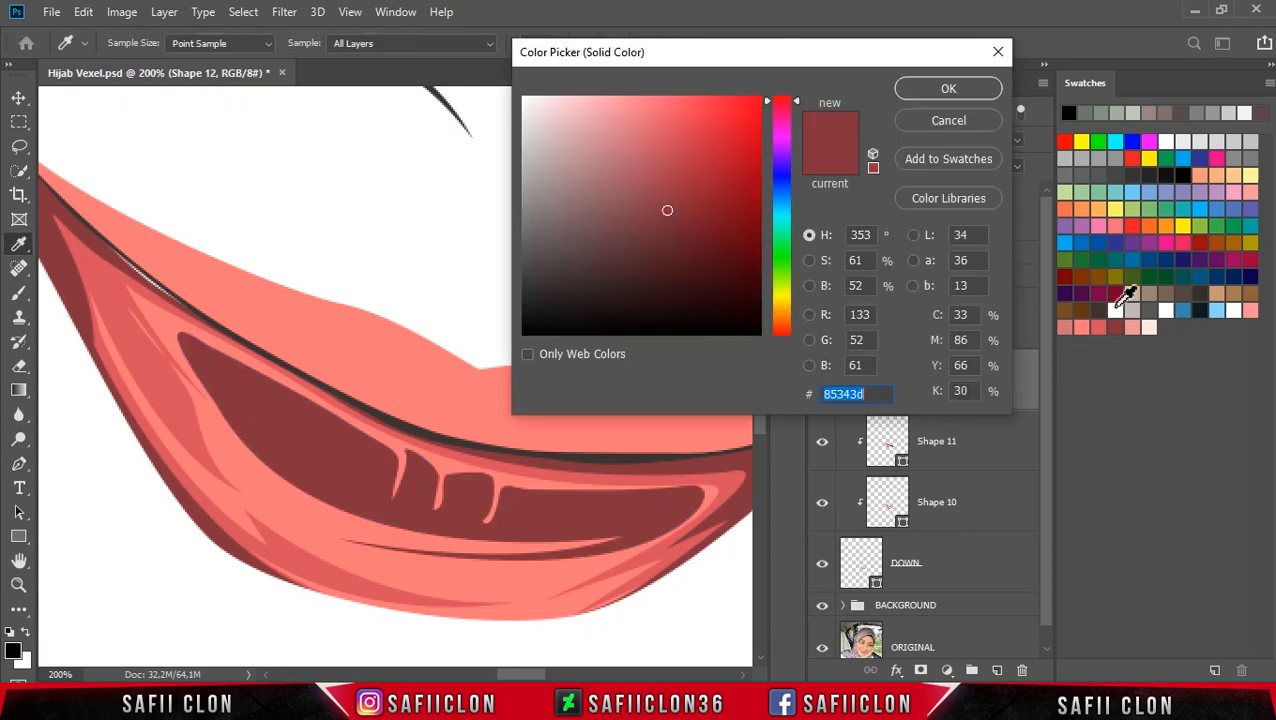
left_click(1131, 324)
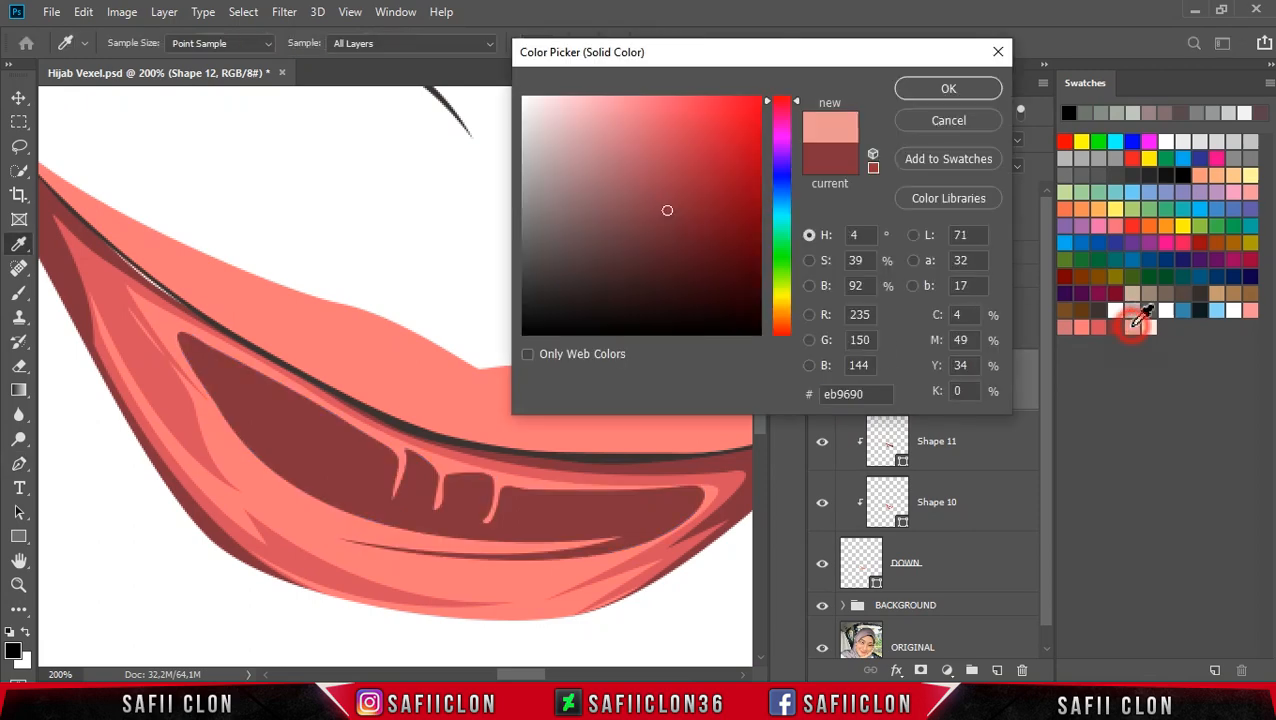
left_click(604, 99)
left_click(650, 97)
left_click_drag(636, 97, 616, 97)
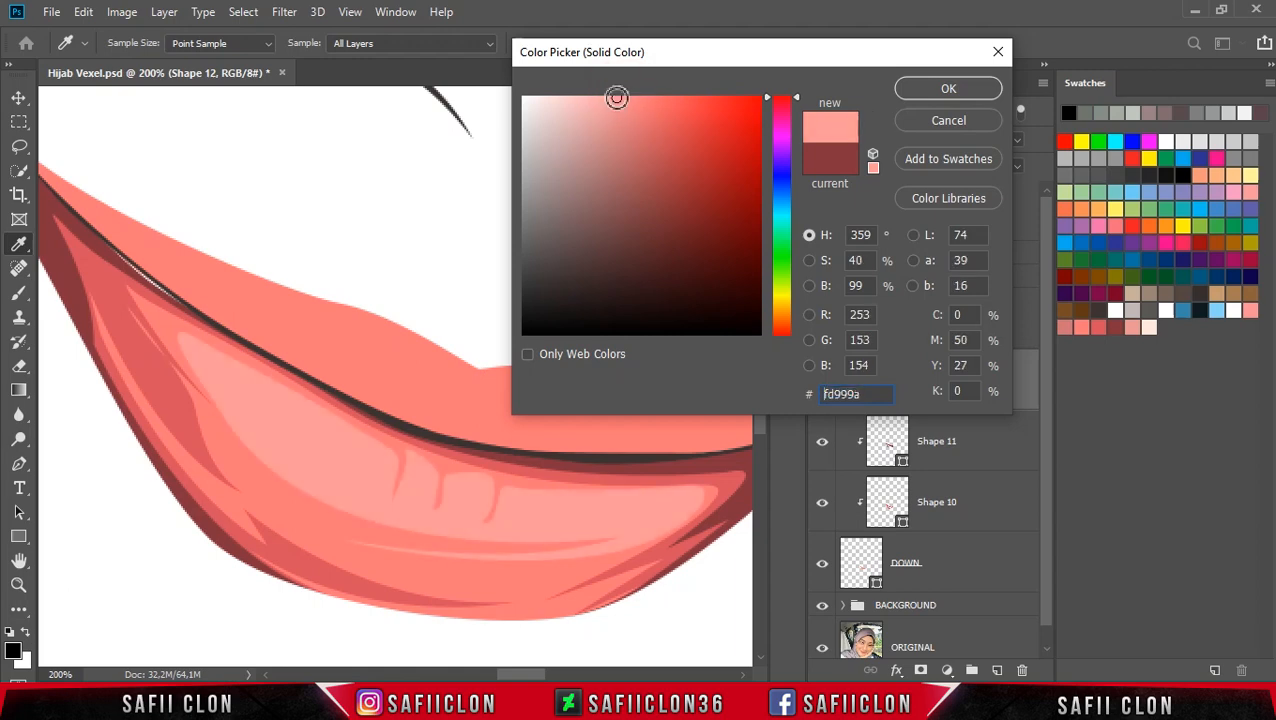
left_click(597, 98)
left_click(601, 98)
left_click(606, 98)
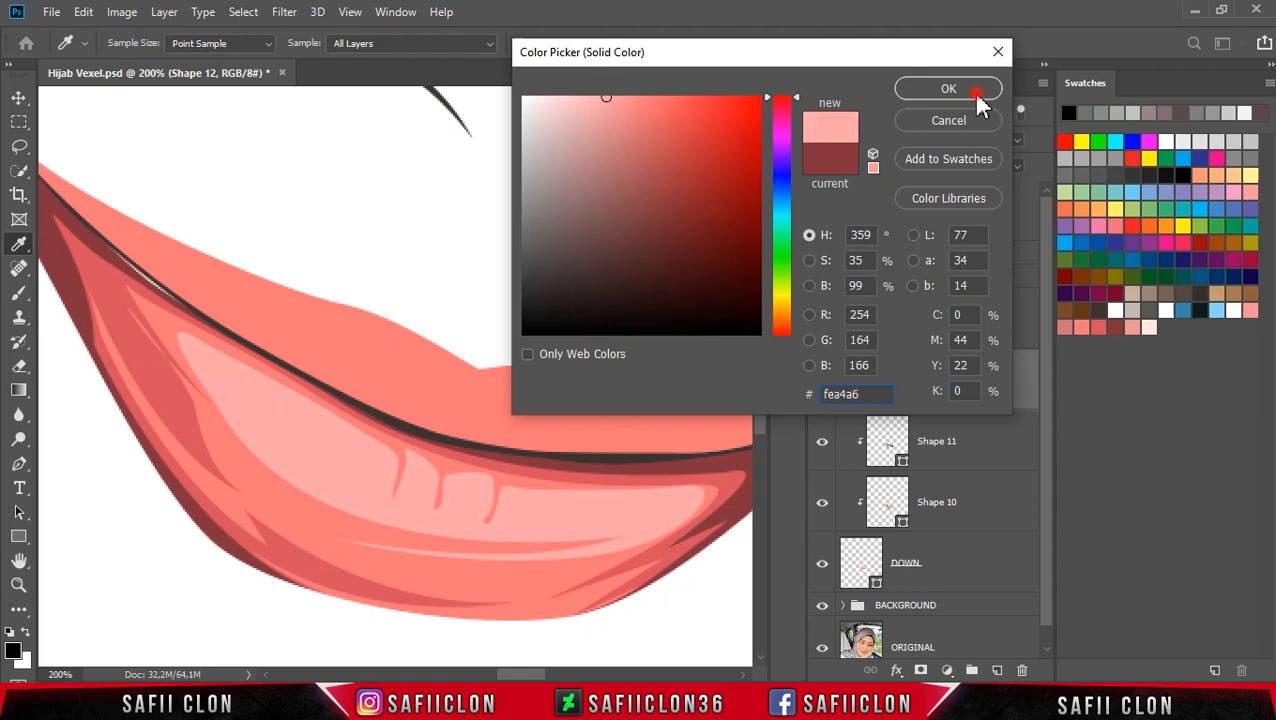
left_click(977, 93)
Step: Adjust the inner mouth shape's anchors at its right end and along its lower edge
left_click_drag(685, 488, 675, 491)
key("ctrl+z")
left_click(684, 487, "ctrl")
left_click_drag(692, 534, 598, 549)
left_click_drag(337, 538, 365, 544)
left_click(541, 308, "ctrl")
Step: Set the inner mouth shape's fill colour to fd9495
key("ctrl+minus")
key("ctrl+minus")
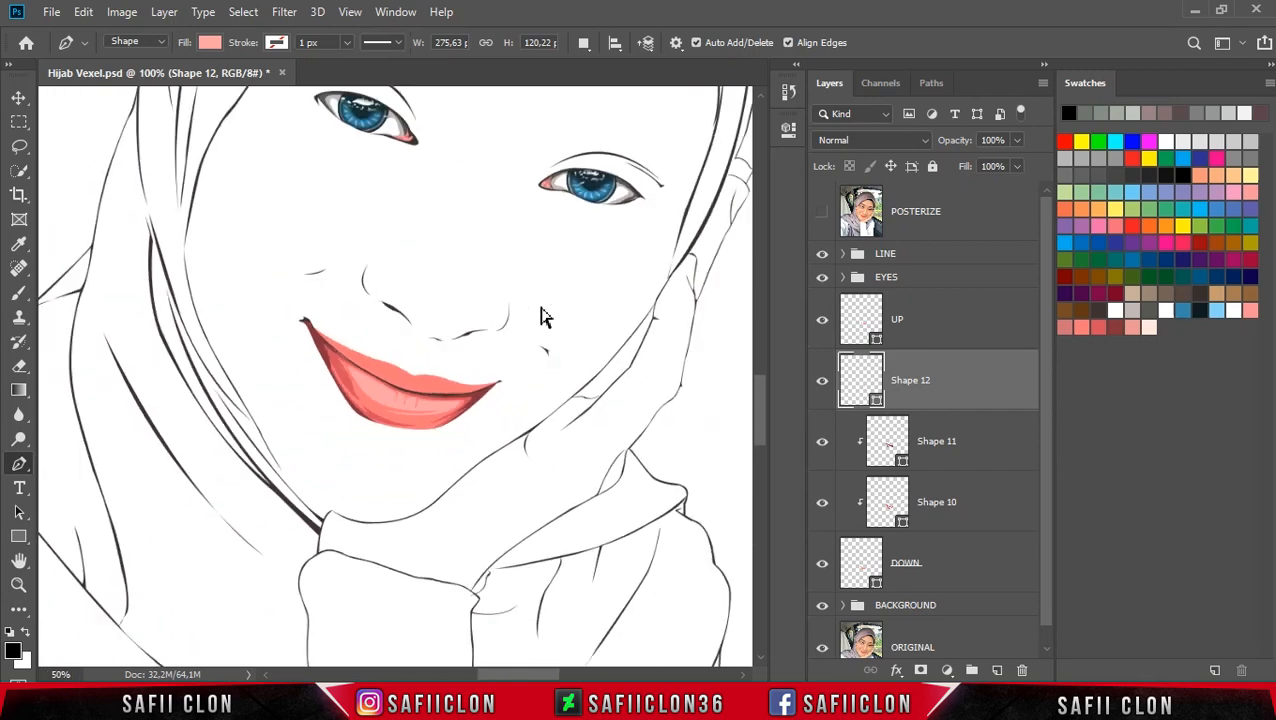
key("ctrl+minus")
key("ctrl+plus")
key("ctrl+plus")
key("ctrl+plus")
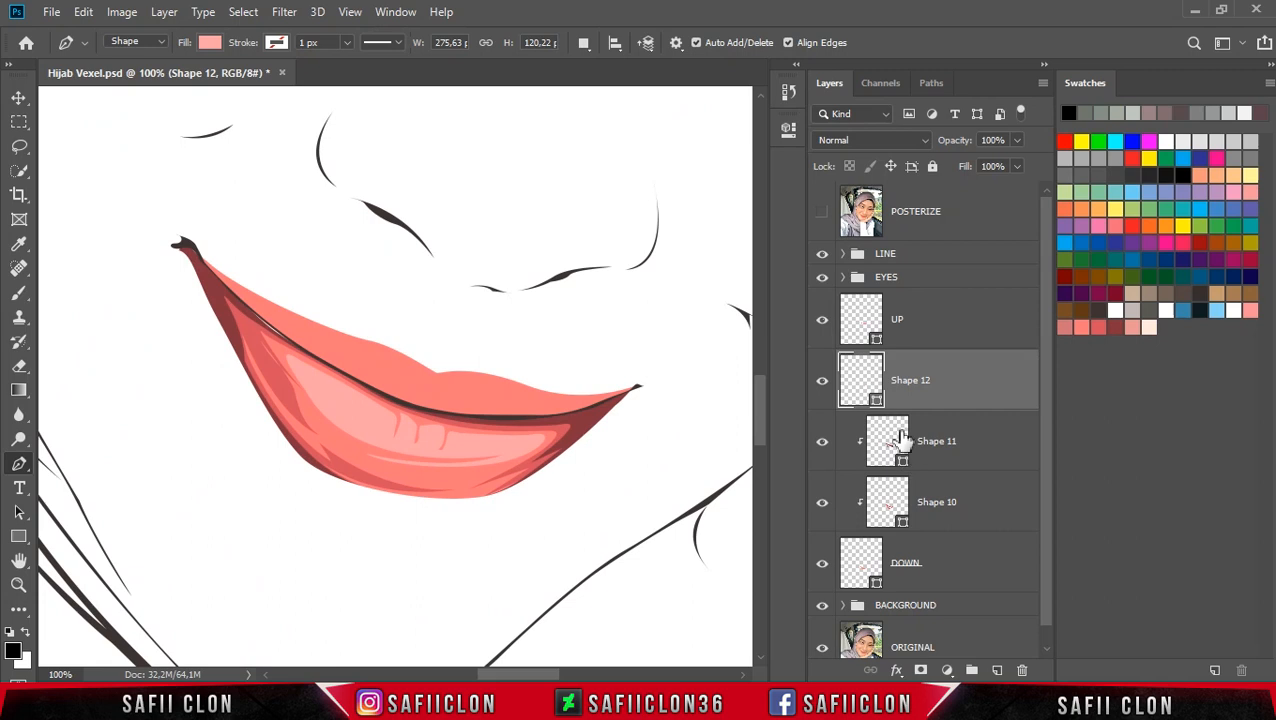
double_click(876, 402)
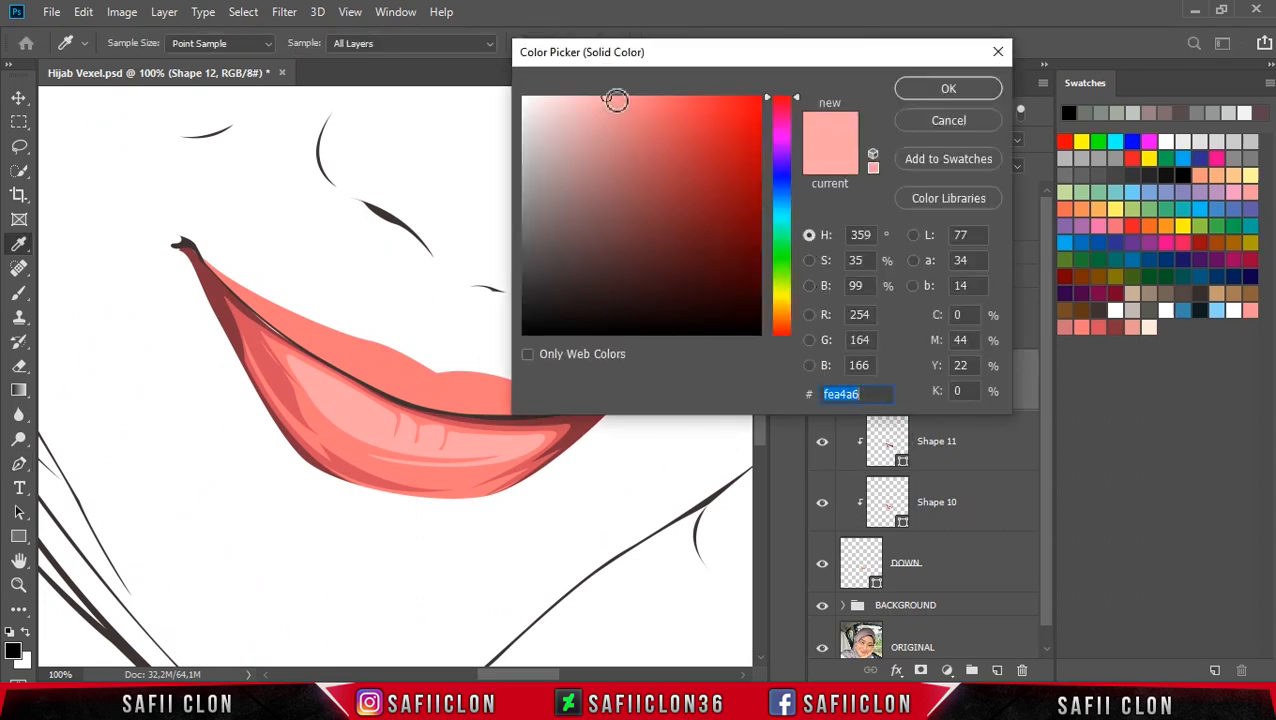
left_click(622, 98)
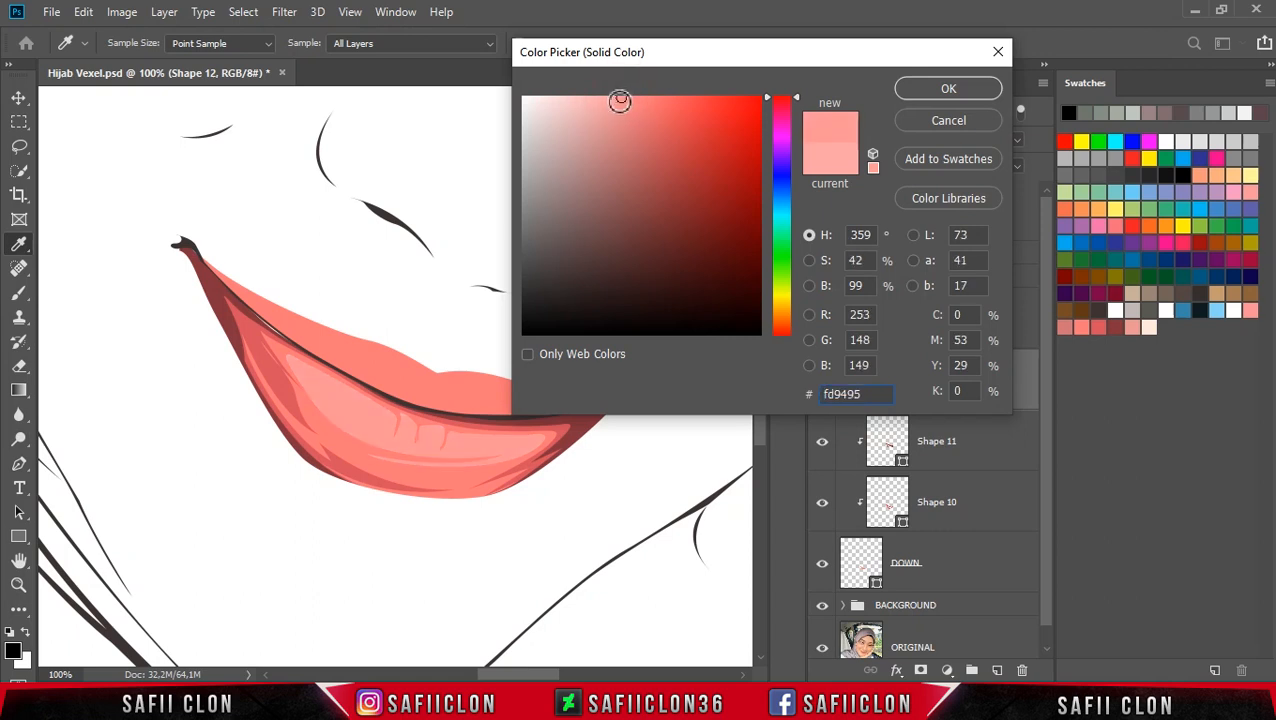
left_click(928, 88)
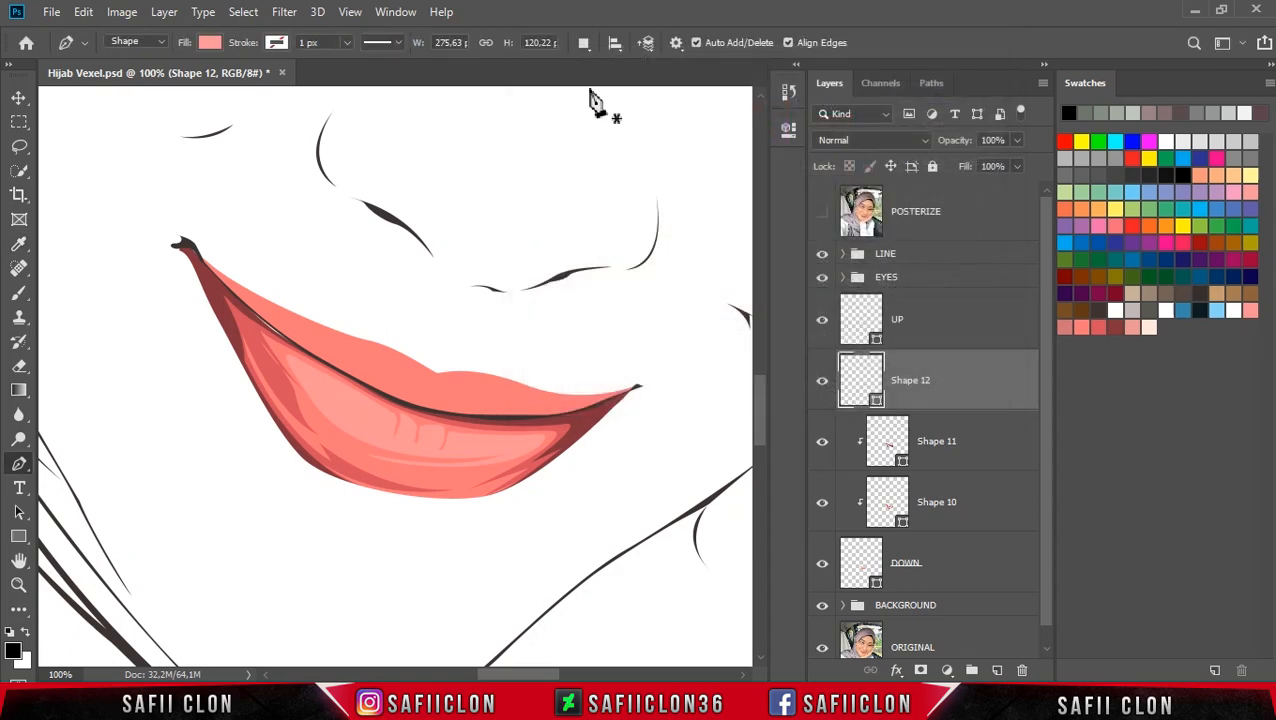
Step: Set the path operation to Combine Shapes and clip the inner mouth shape layer to the layer below
left_click(583, 43)
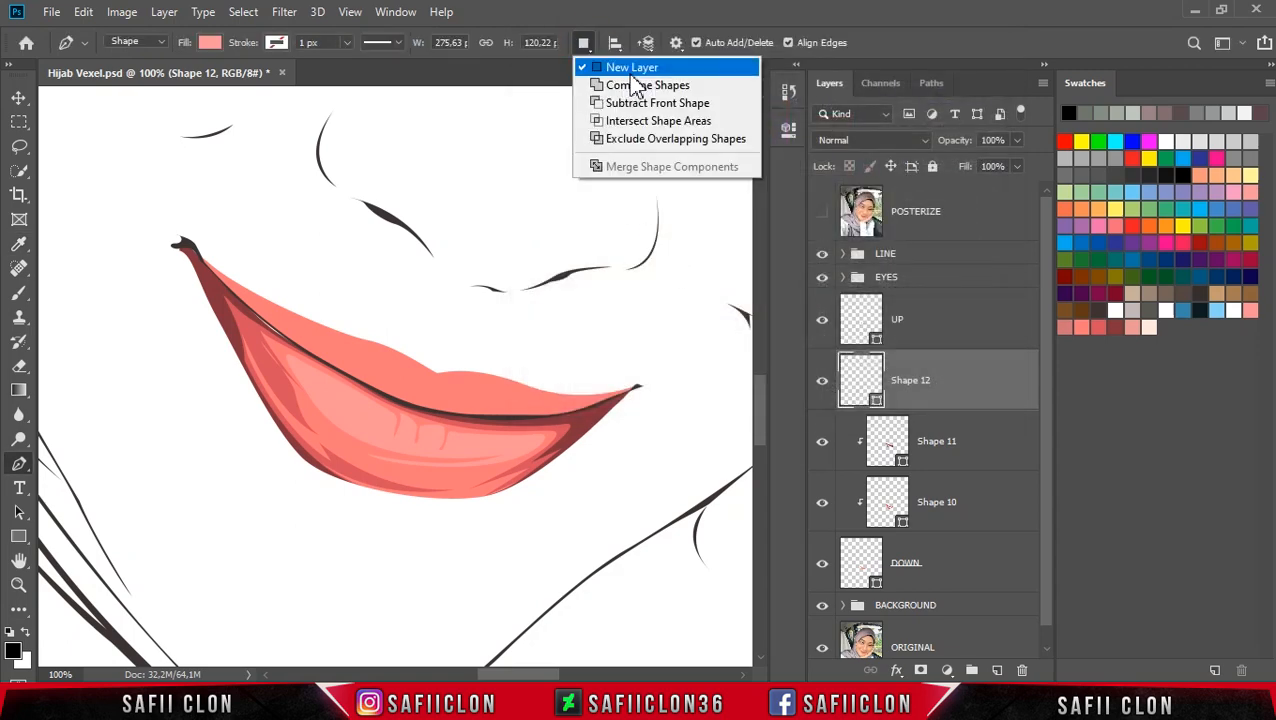
left_click(630, 86)
left_click(978, 388)
right_click(980, 390)
left_click(1000, 362)
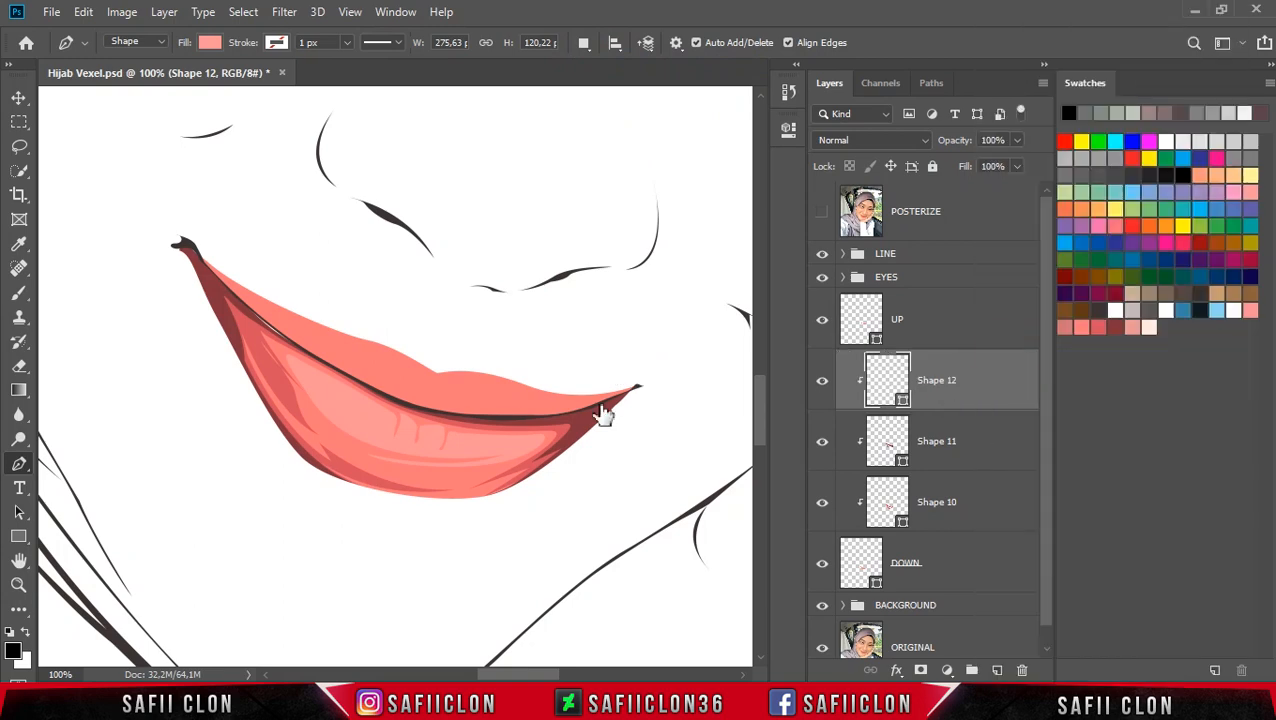
Step: Zoom to 200% and start a new shape layer tracing a small highlight at the first tooth notch
key("ctrl+plus")
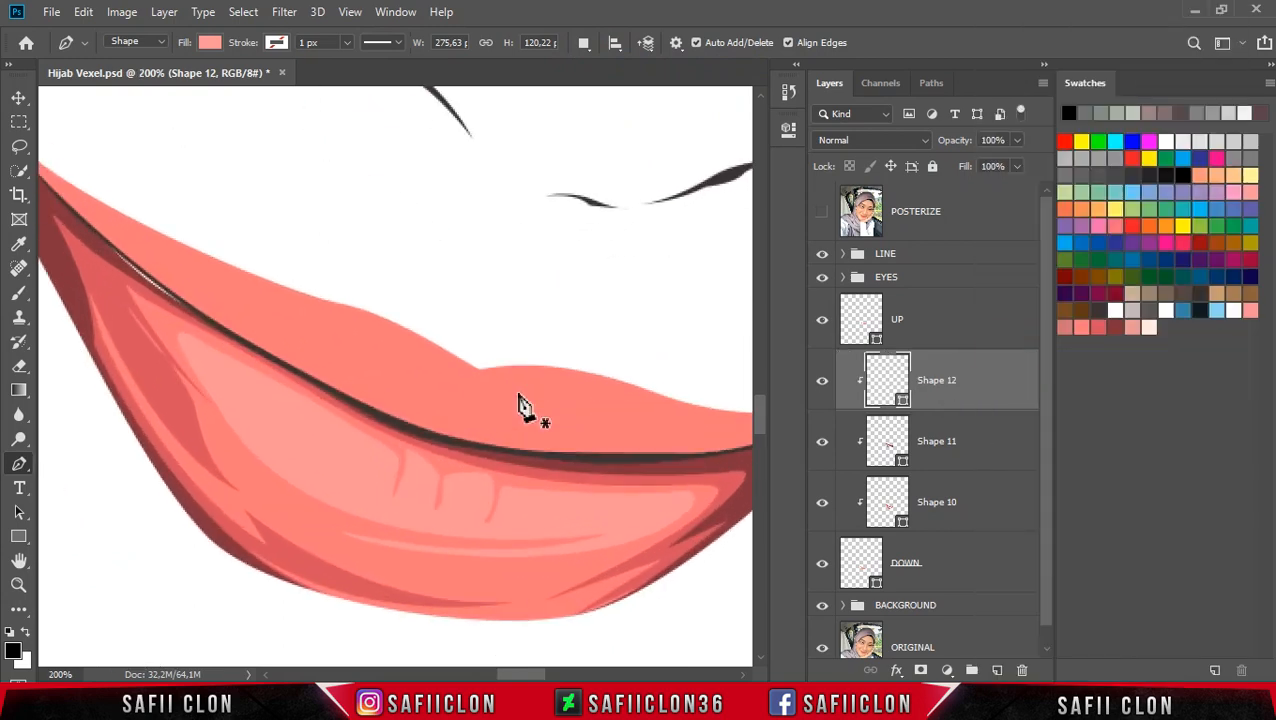
left_click(820, 213)
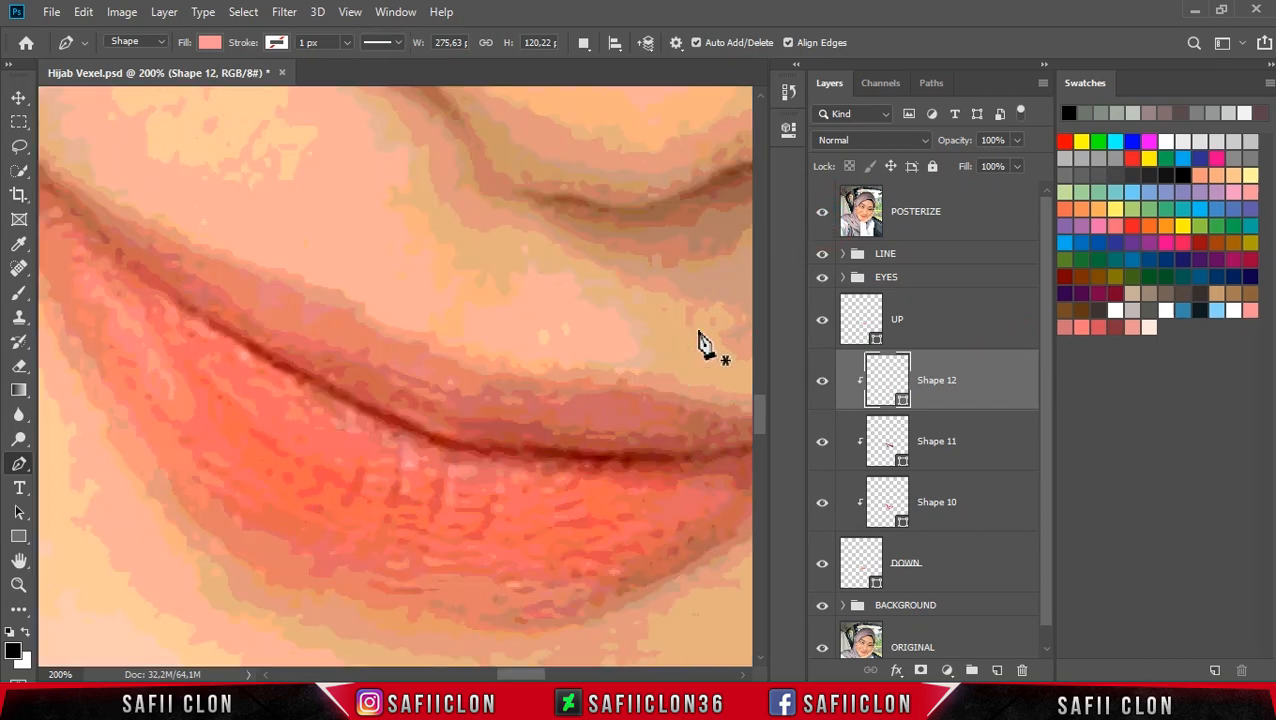
left_click(816, 216)
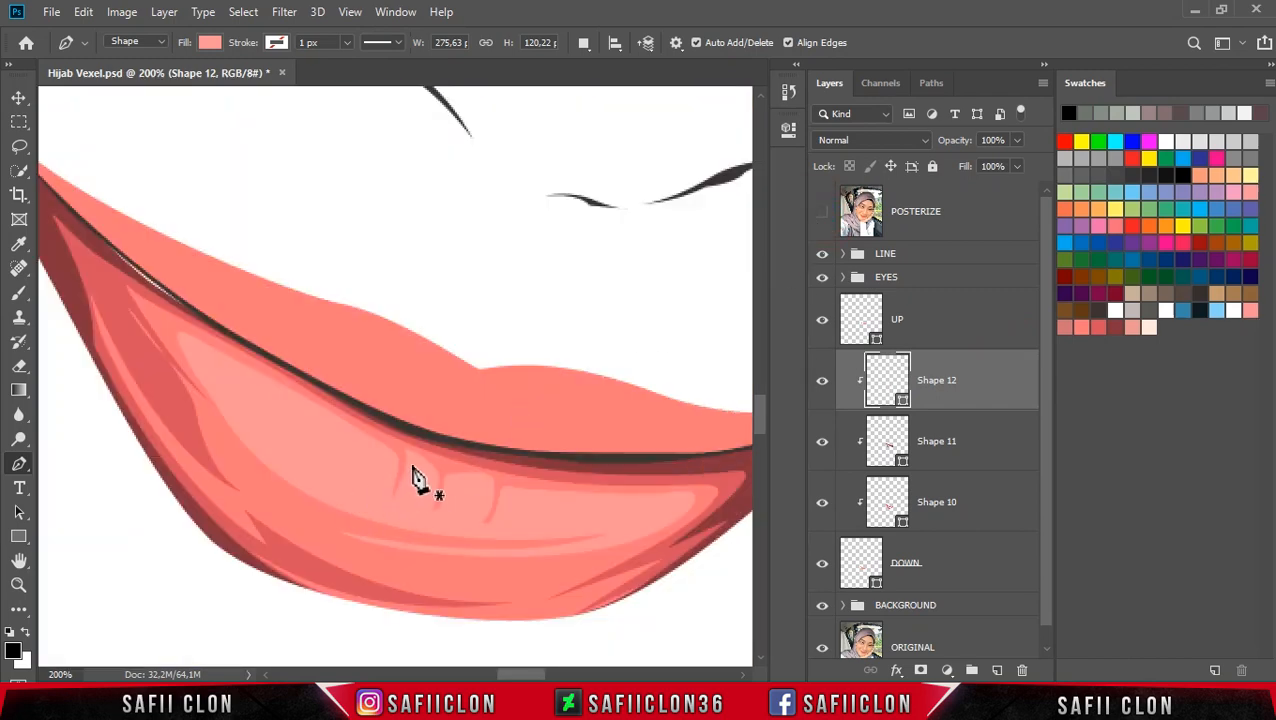
left_click(409, 456)
key("ctrl+z")
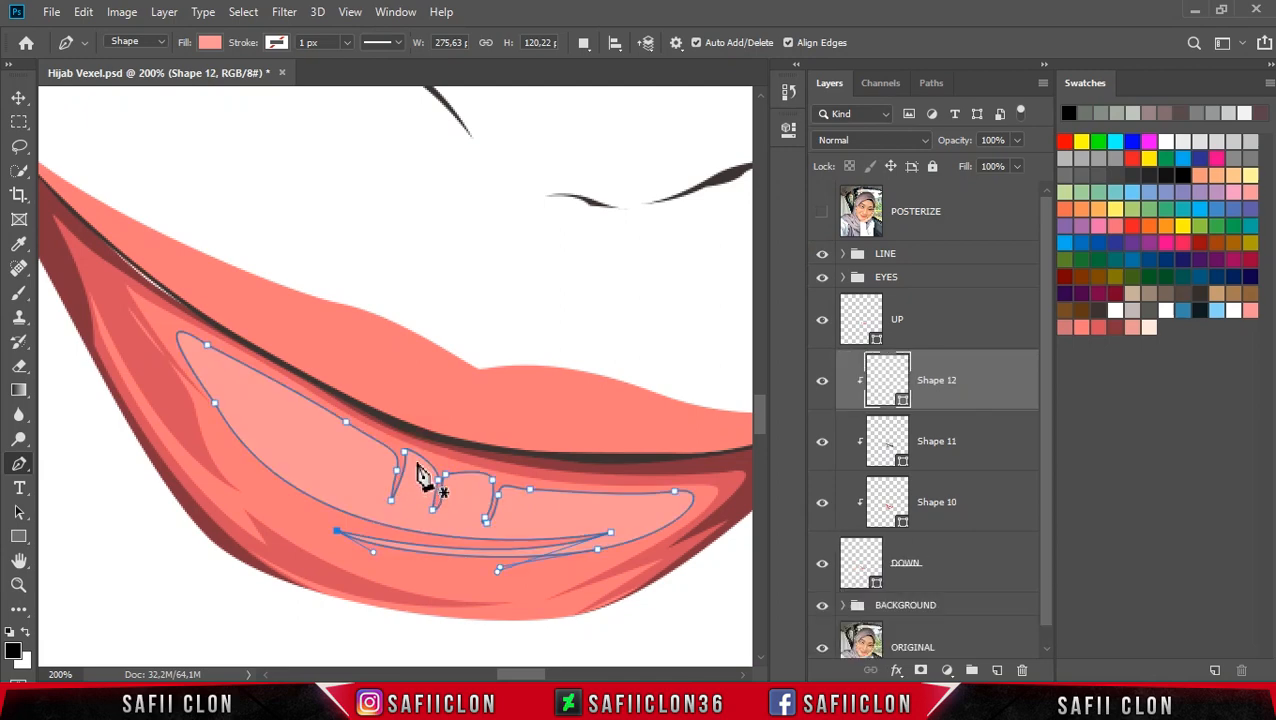
left_click(409, 456)
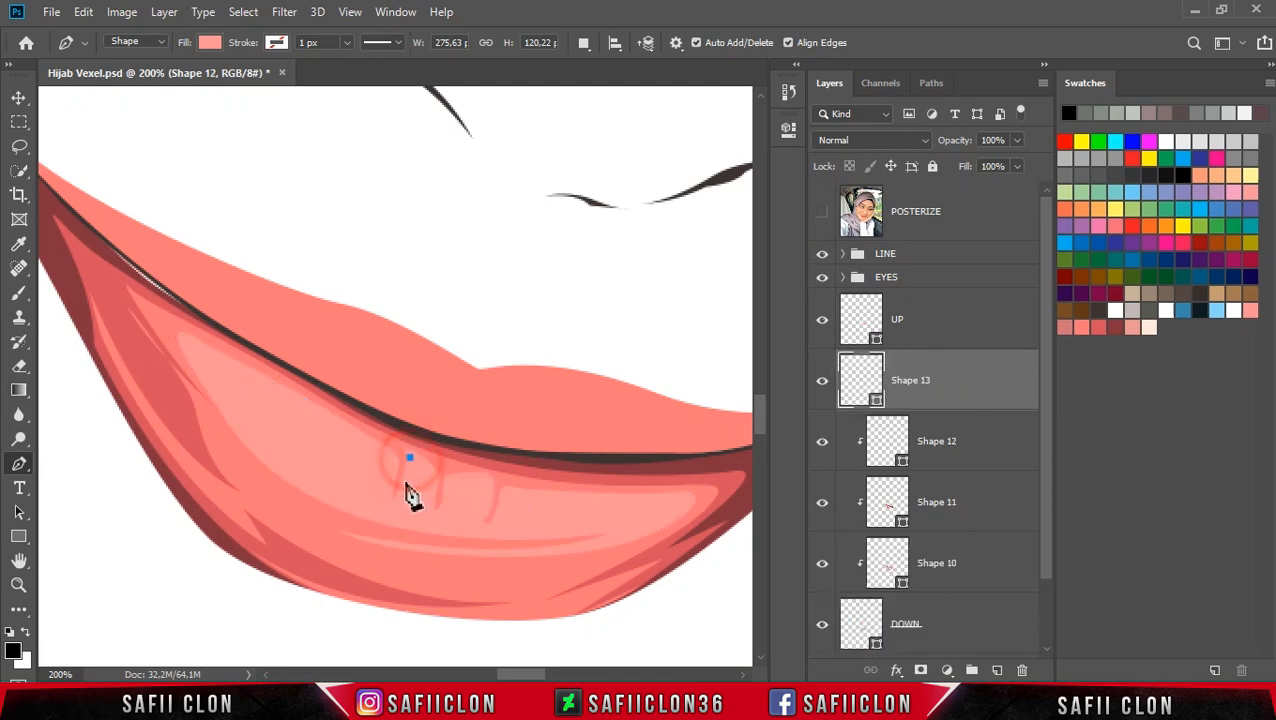
left_click_drag(399, 492, 434, 479)
left_click(429, 470, "alt")
Step: Set the new highlight shape's fill colour to ffe7de
double_click(877, 405)
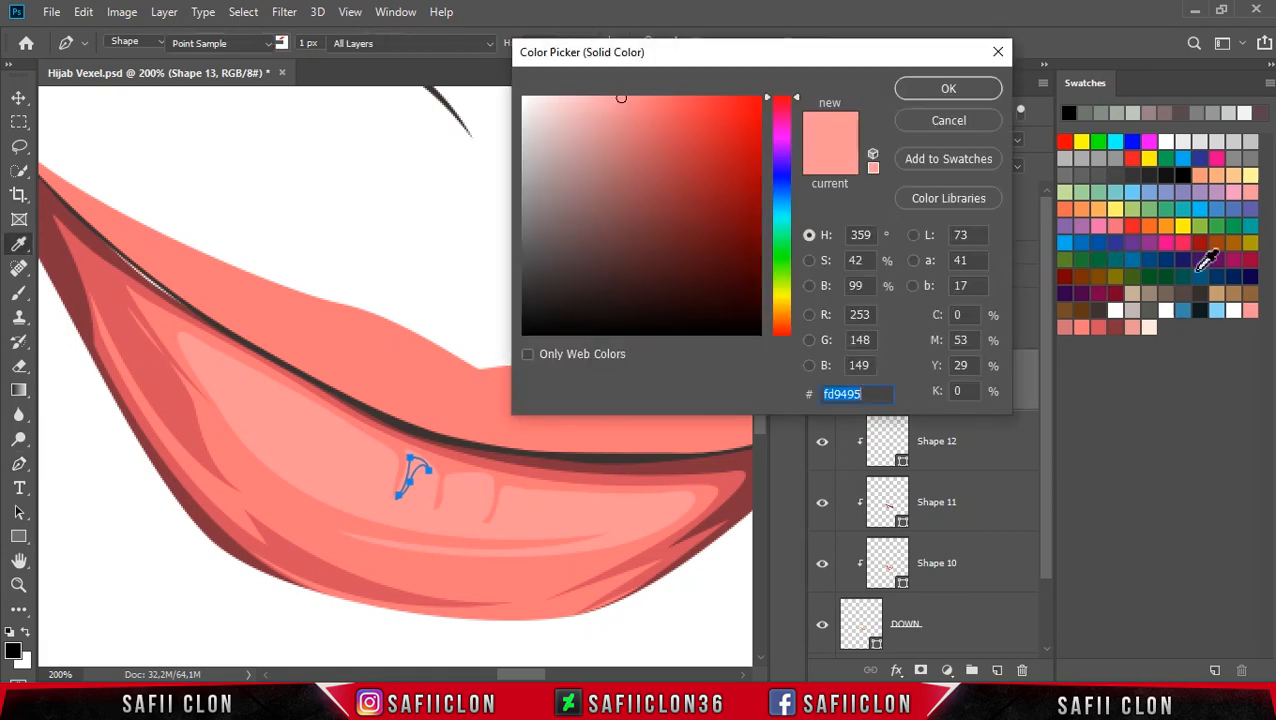
left_click(1148, 327)
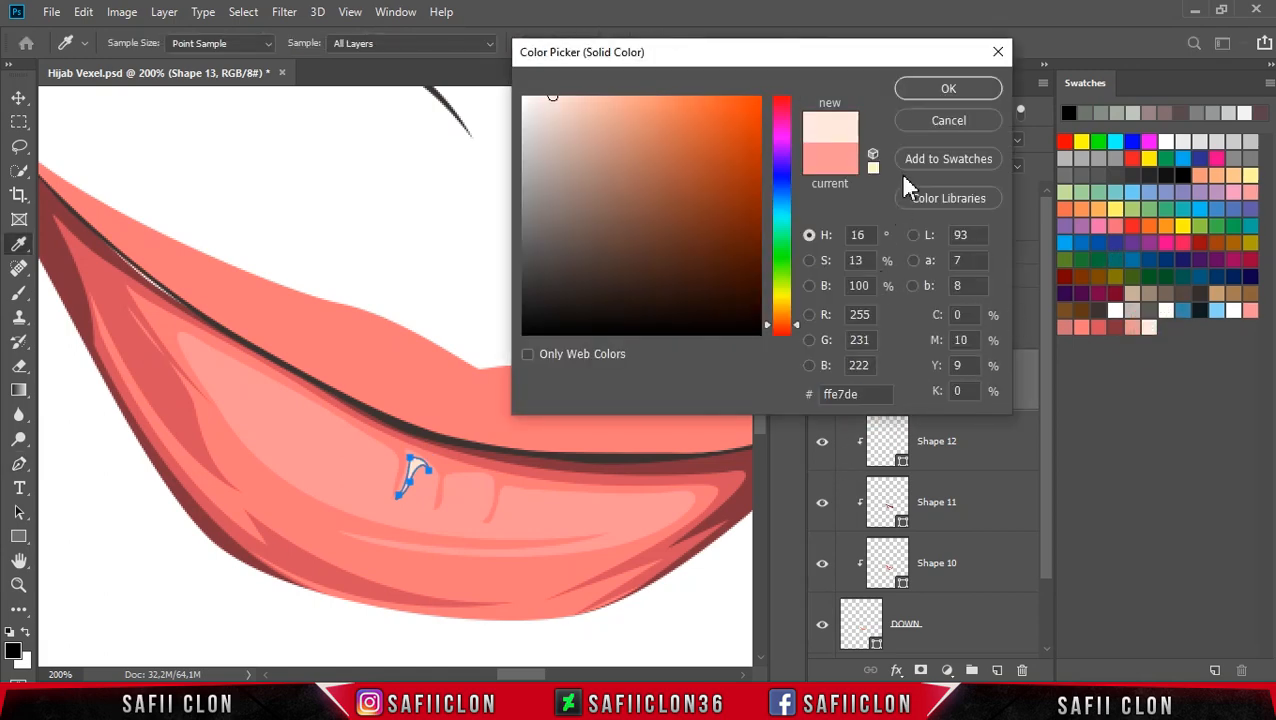
left_click(945, 92)
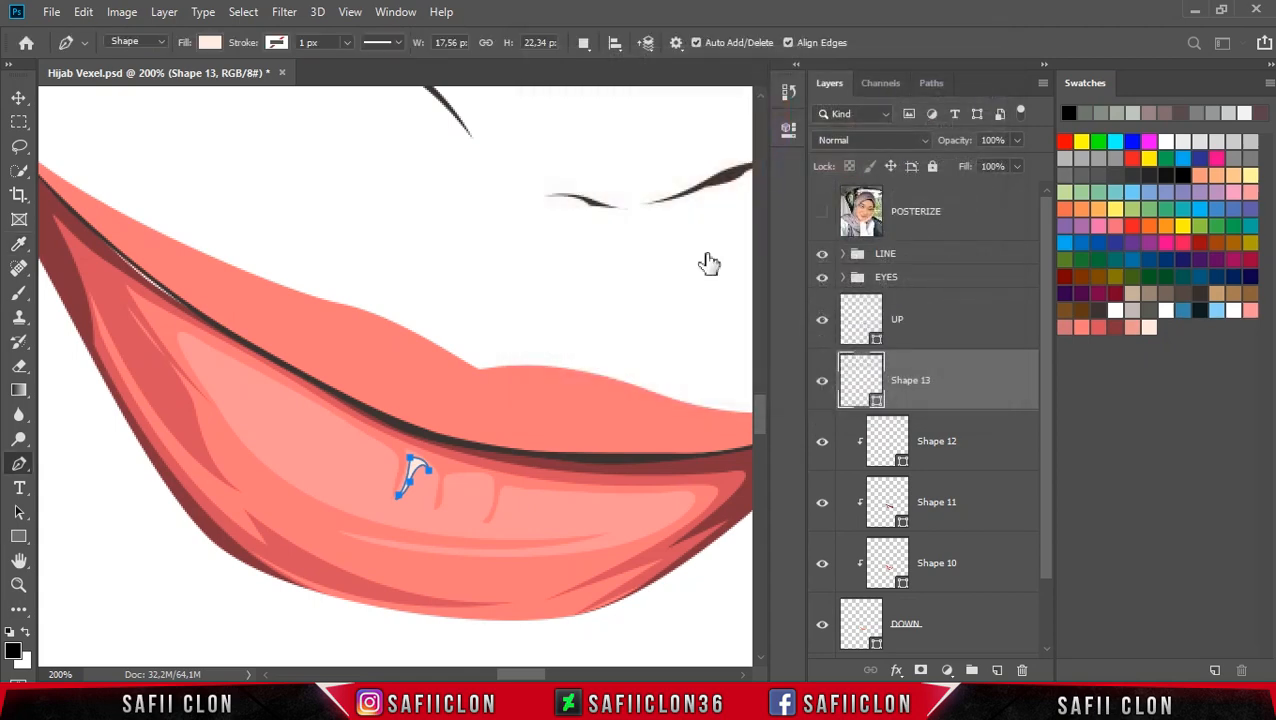
Step: Switch to Combine Shapes and trace a thin highlight strip along the upper tooth edge to the first notch
left_click(584, 43)
left_click(636, 88)
left_click(329, 414)
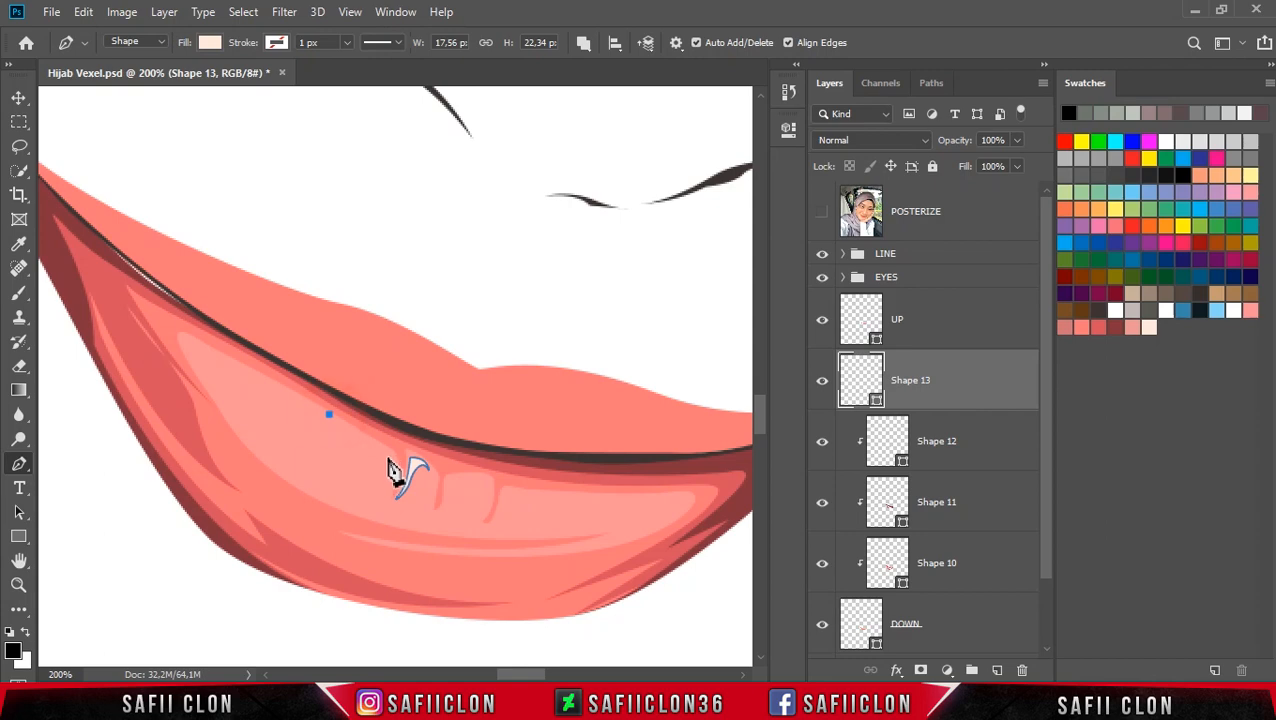
key("ctrl+z")
left_click(220, 356)
left_click_drag(389, 459, 369, 437)
left_click(386, 491)
left_click(387, 449, "alt")
left_click(220, 356)
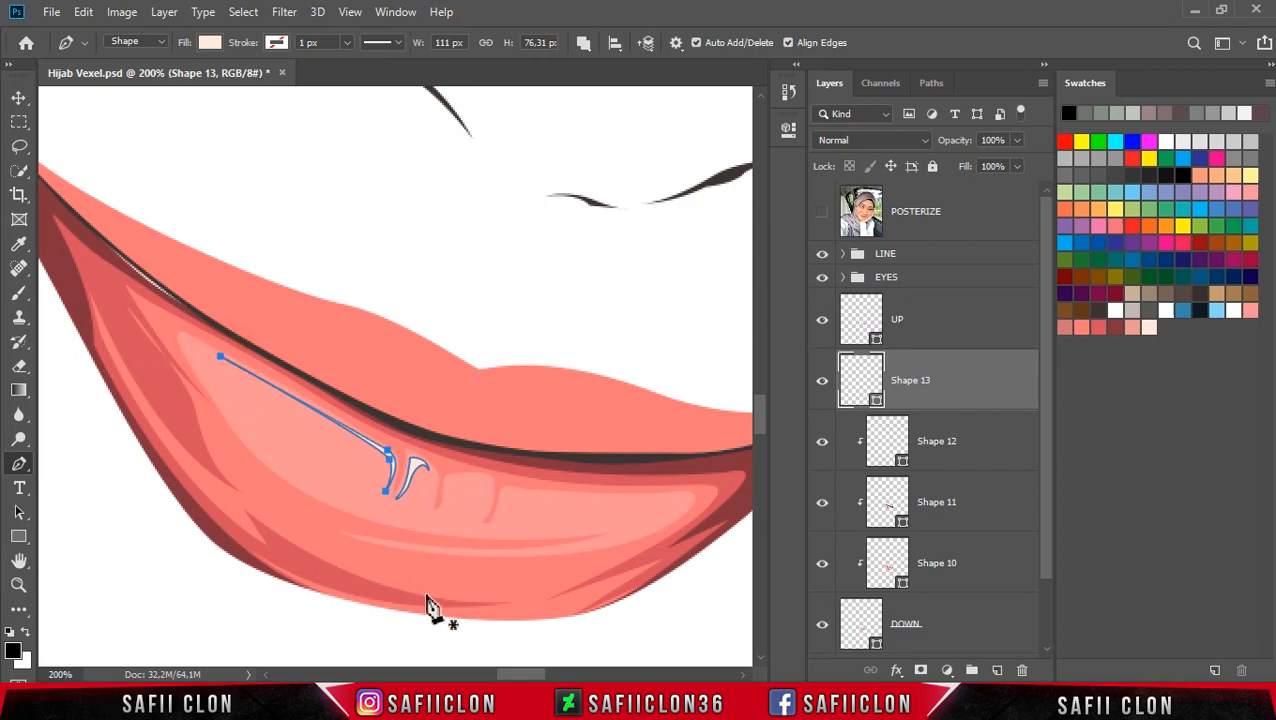
Step: Add a small highlight shape for the next tooth notch
scroll(440, 602, "right", 3)
left_click(361, 478)
left_click_drag(379, 489, 380, 496)
left_click(379, 490, "alt")
left_click(377, 505)
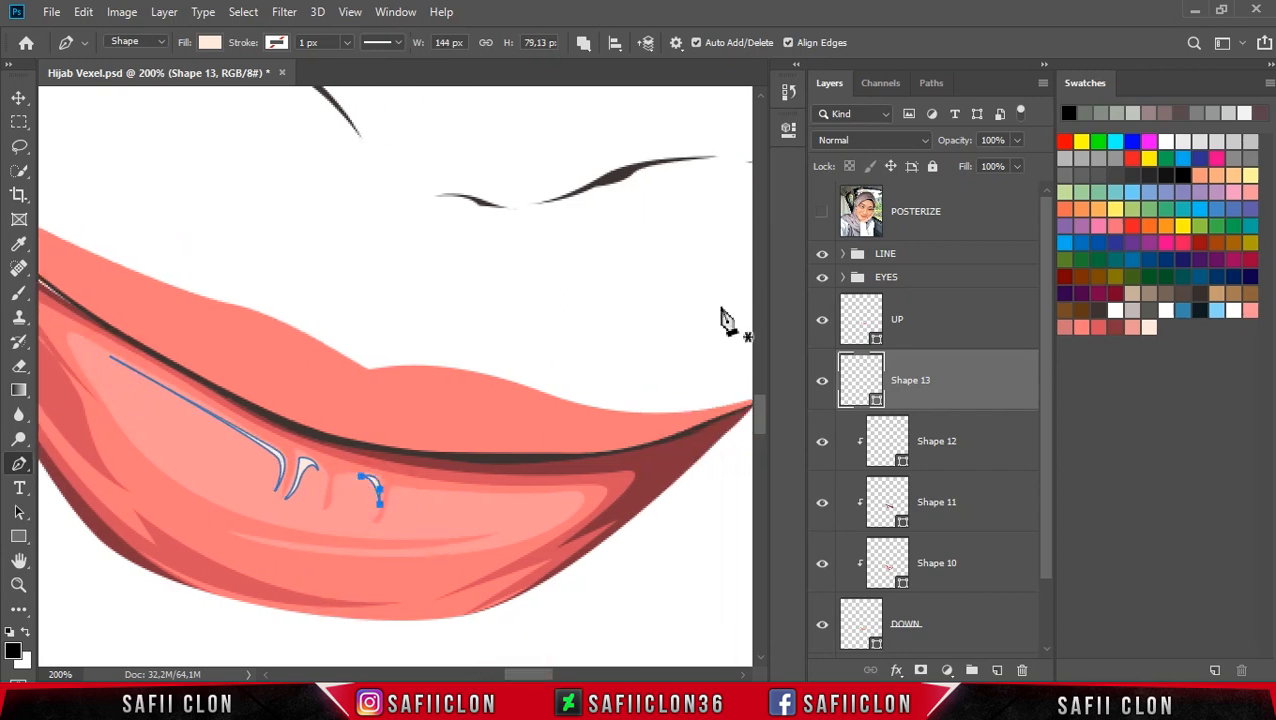
Step: Trace a thin highlight strip along the teeth's lower edge, extending it toward the lip's left corner
left_click(822, 213)
left_click(822, 213)
left_click_drag(398, 497, 411, 490)
left_click_drag(509, 496, 546, 494)
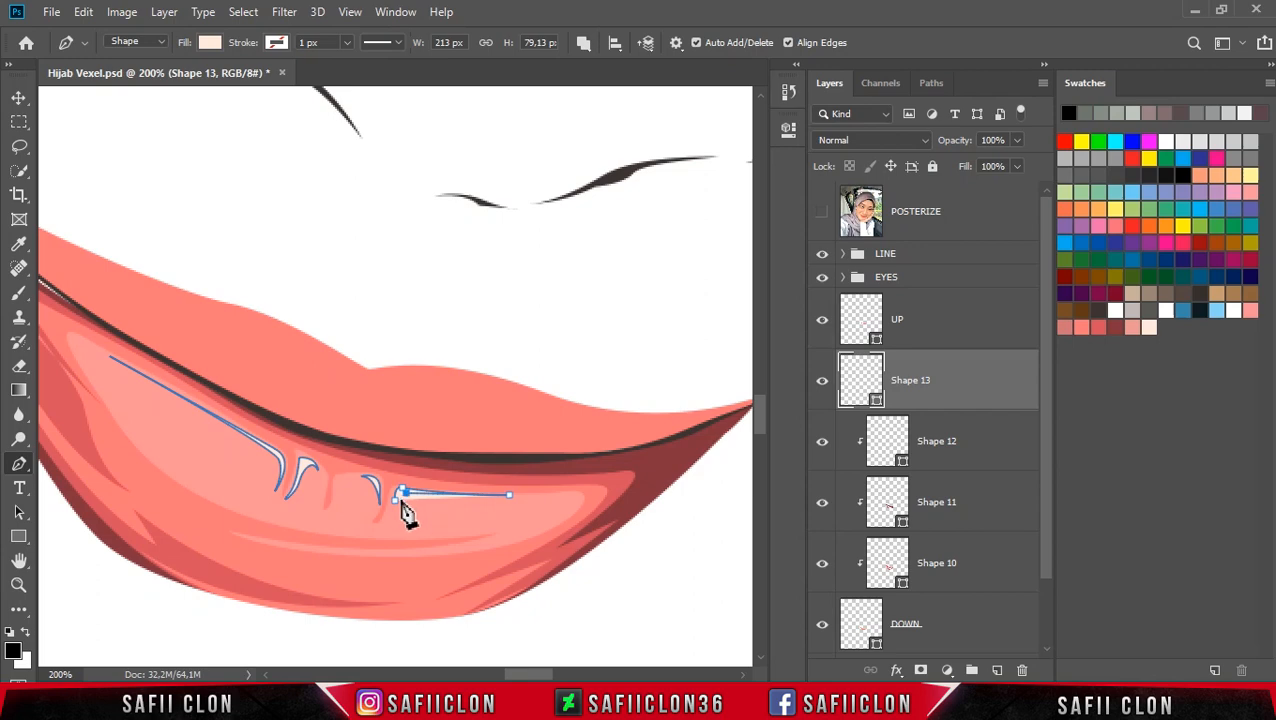
left_click_drag(544, 675, 528, 674)
scroll(528, 617, "up", 1)
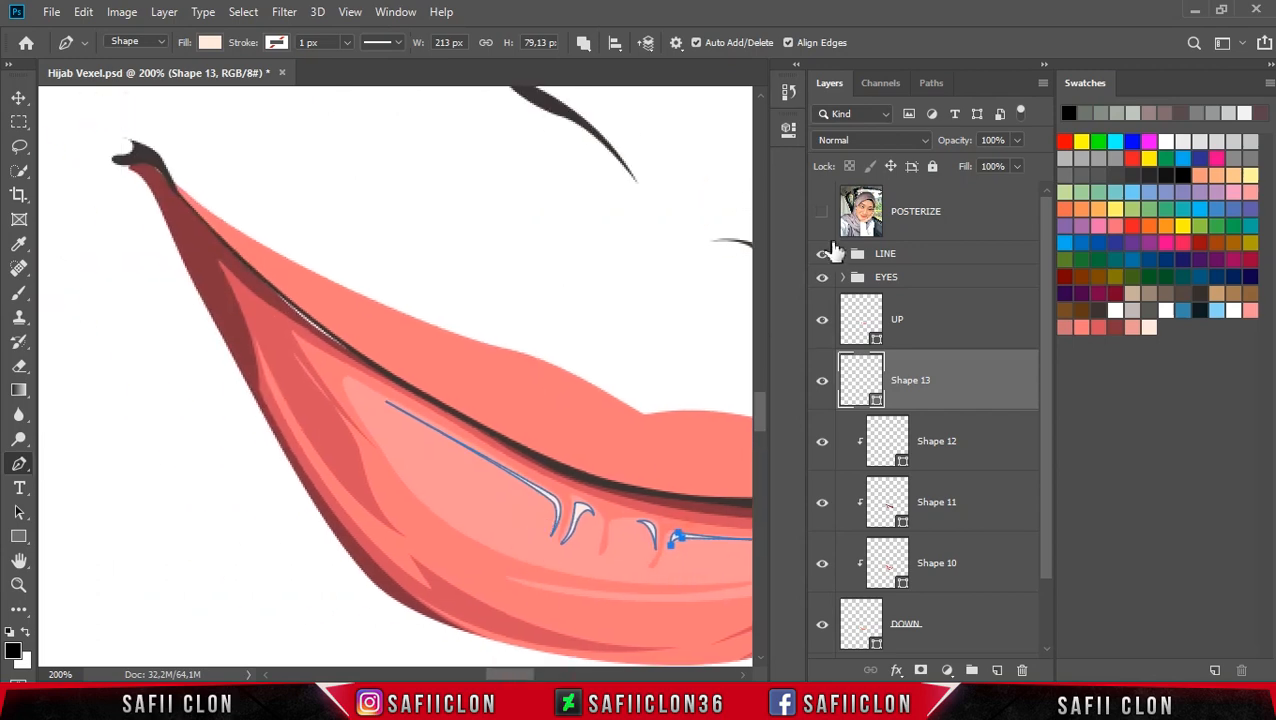
left_click(821, 212)
left_click(821, 217)
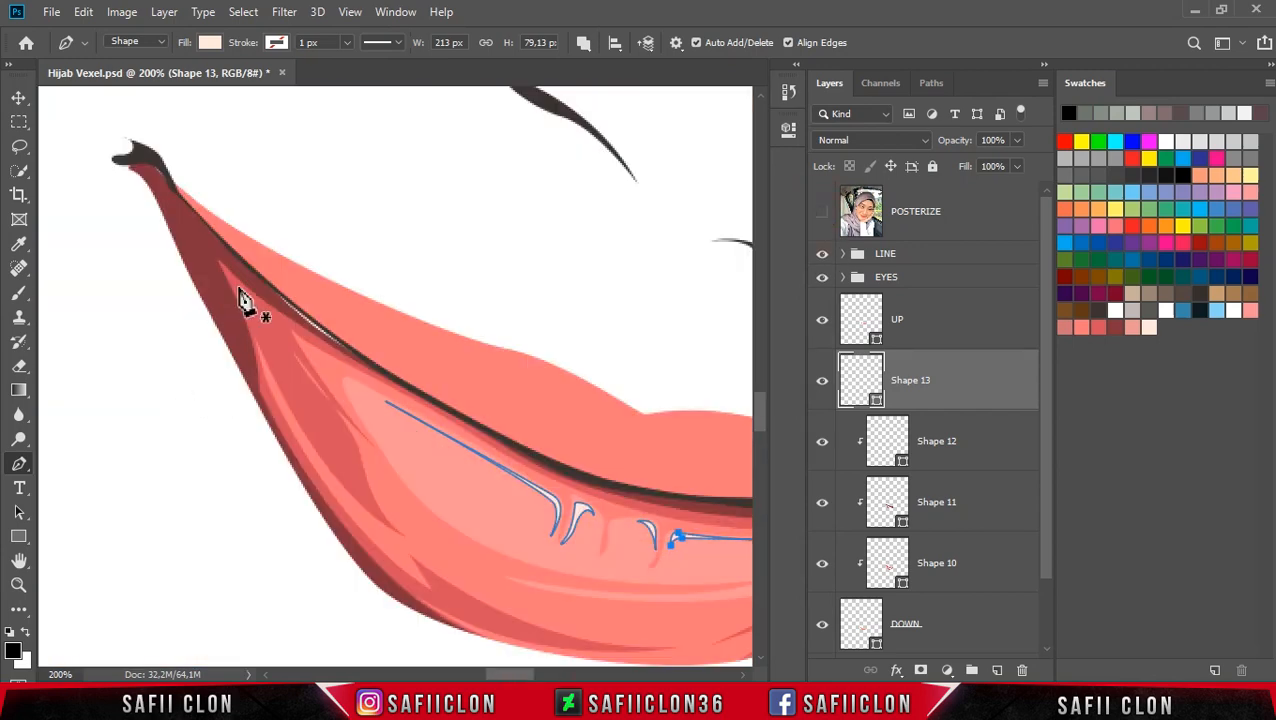
left_click_drag(374, 500, 418, 536)
left_click(374, 500, "alt")
left_click_drag(237, 287, 165, 133)
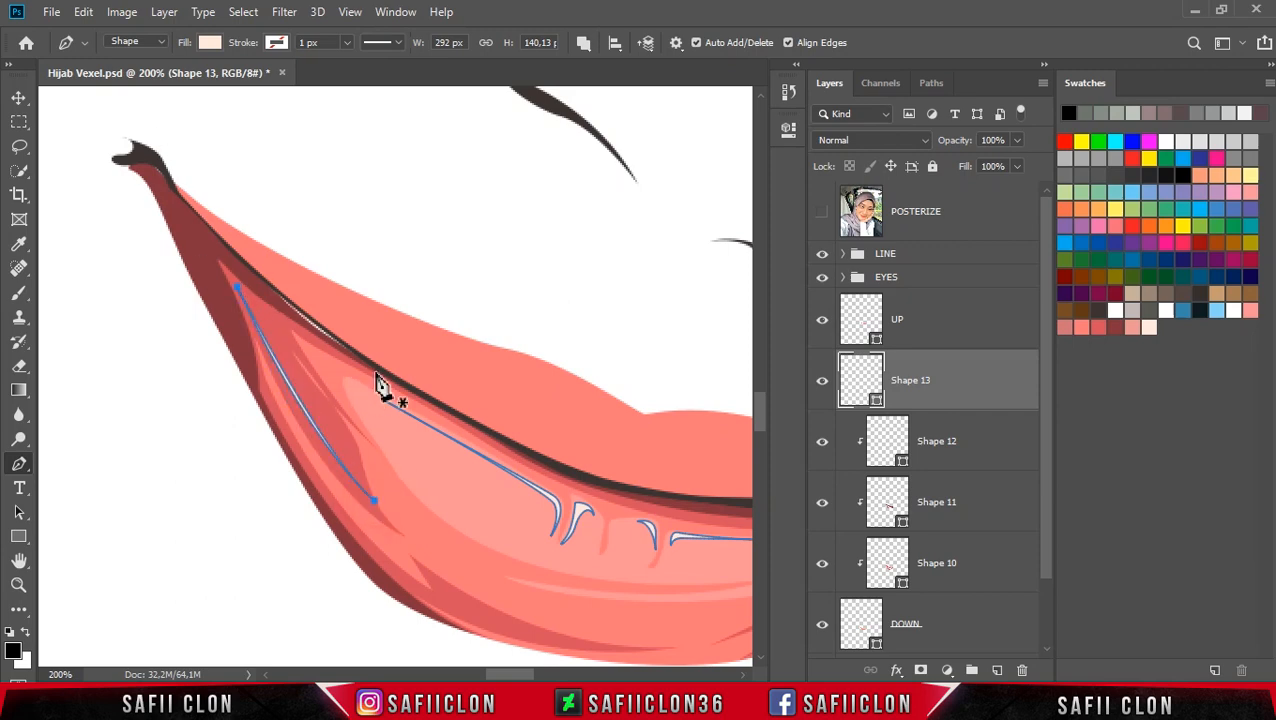
Step: Create a clipping mask for the highlight shape layer onto the layers below
scroll(380, 382, "down", 6)
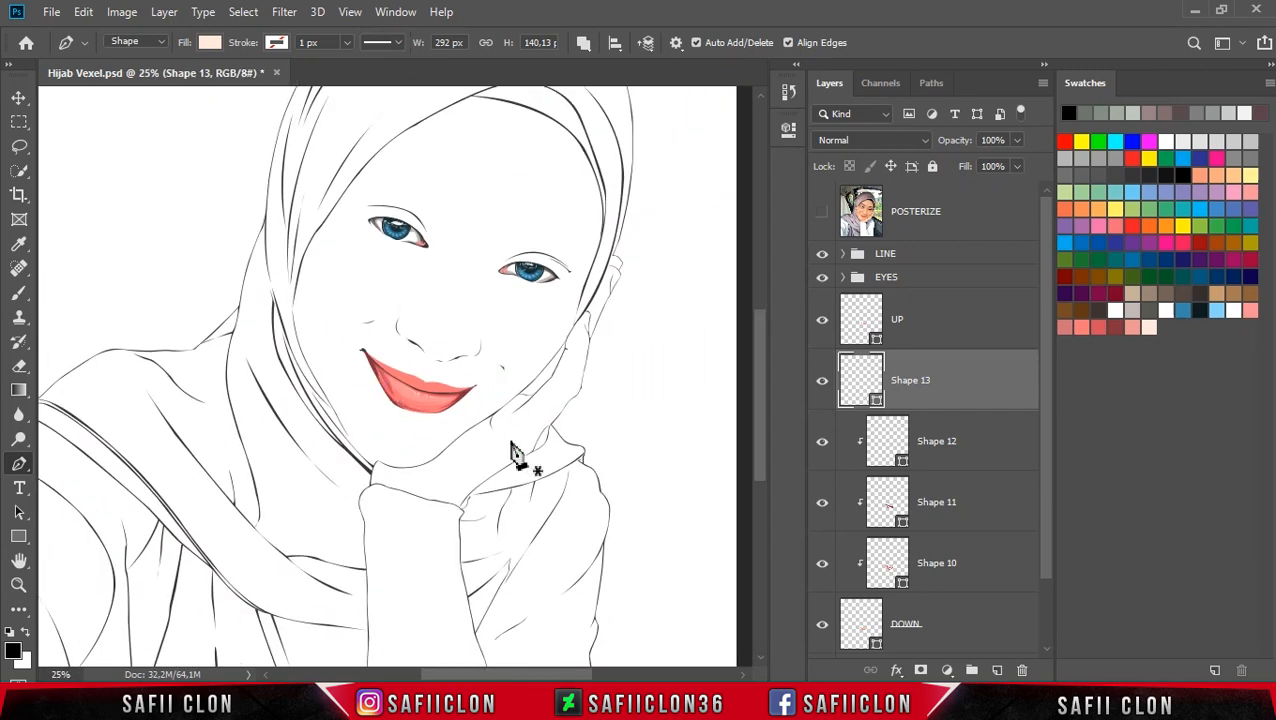
scroll(512, 452, "up", 4)
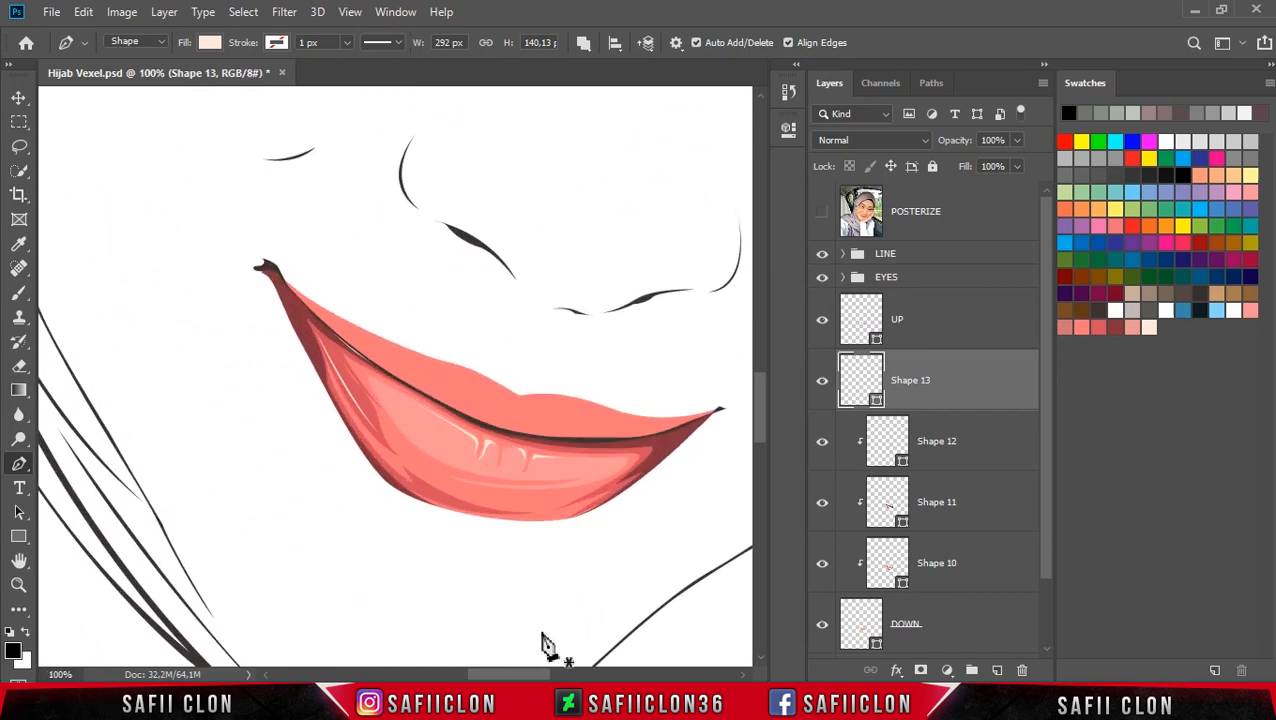
left_click_drag(533, 677, 552, 676)
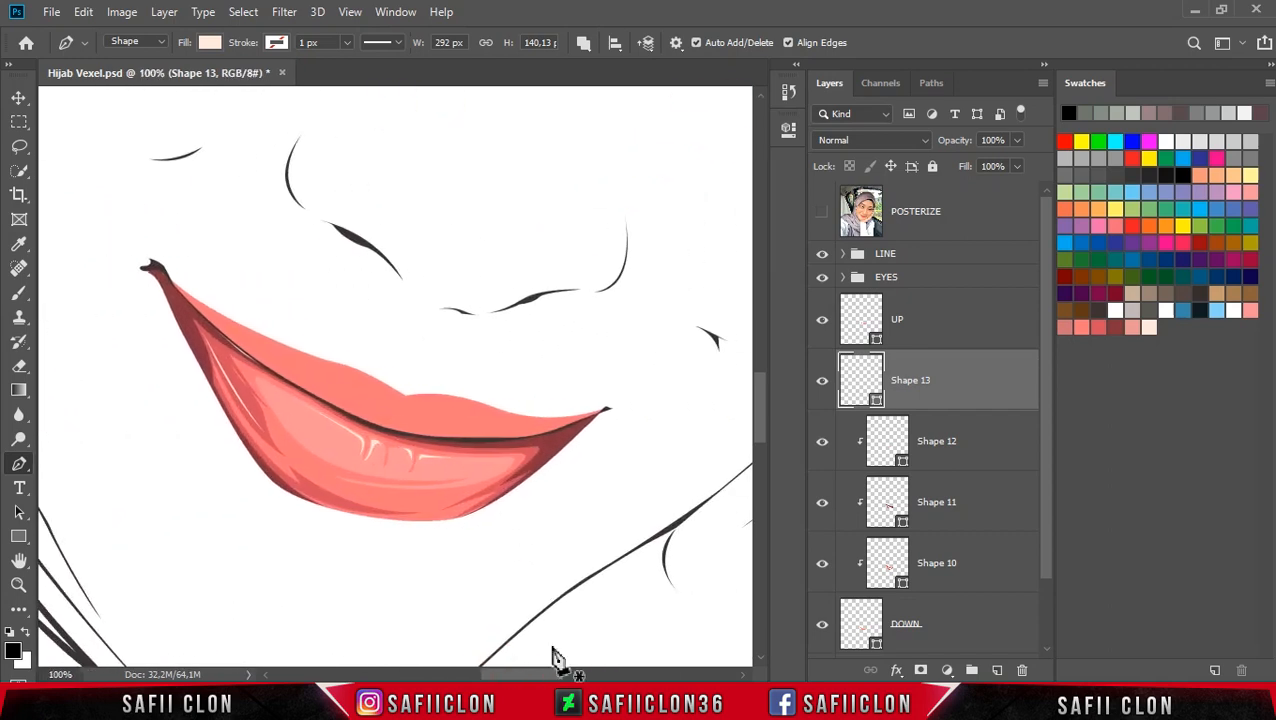
right_click(960, 380)
left_click(1005, 360)
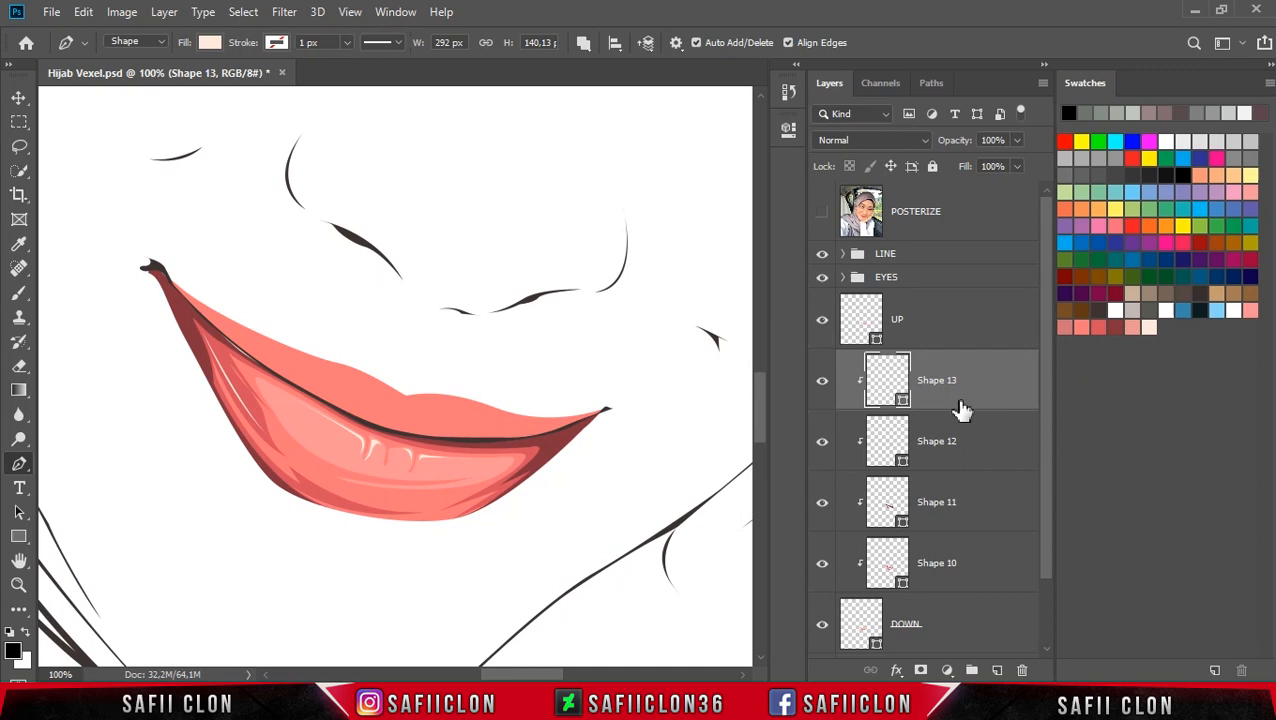
Step: Select the lower lip base layer and adjust its anchors along the lower left edge
left_click(980, 453)
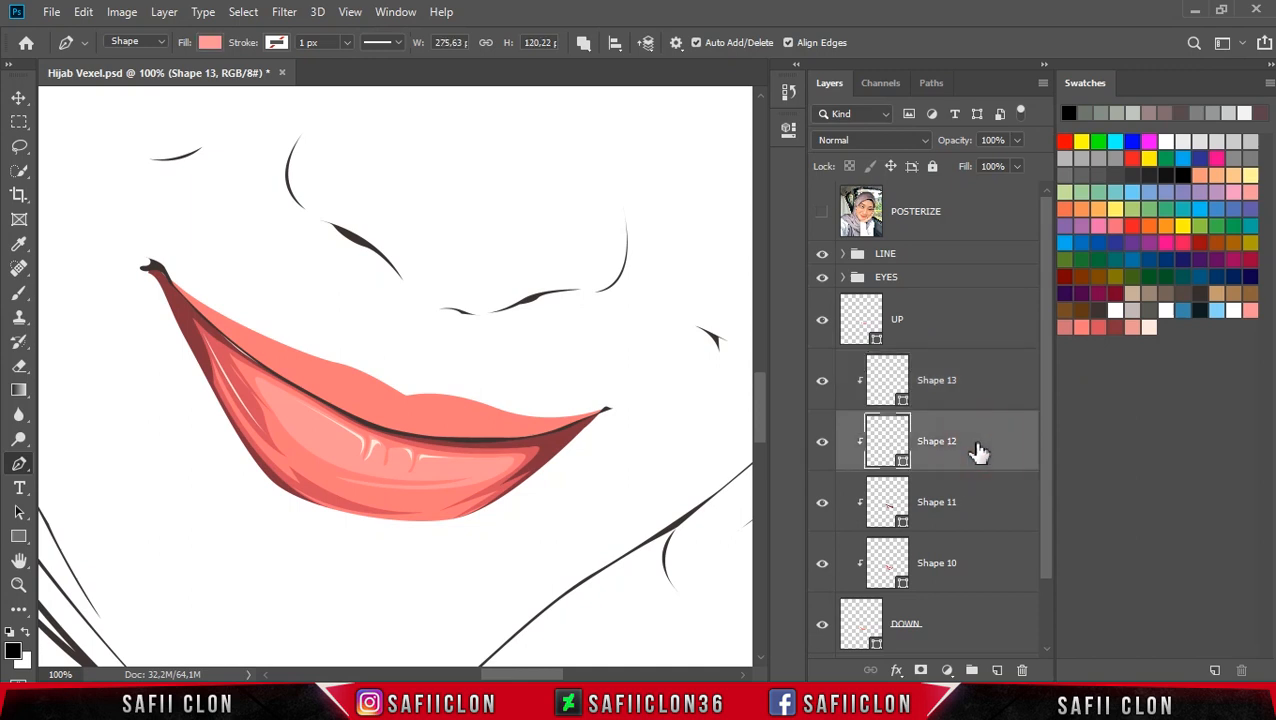
left_click(979, 503)
left_click(973, 566)
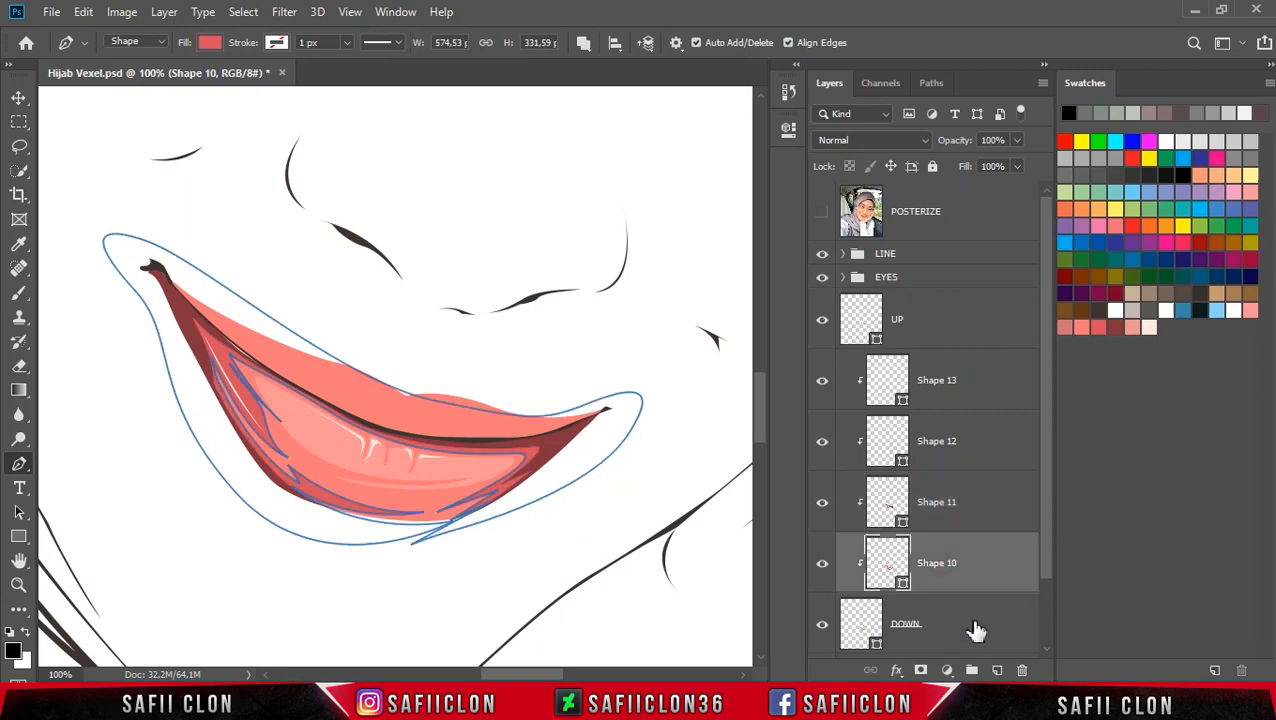
left_click(970, 630)
left_click(272, 482, "ctrl")
left_click_drag(235, 445, 234, 443)
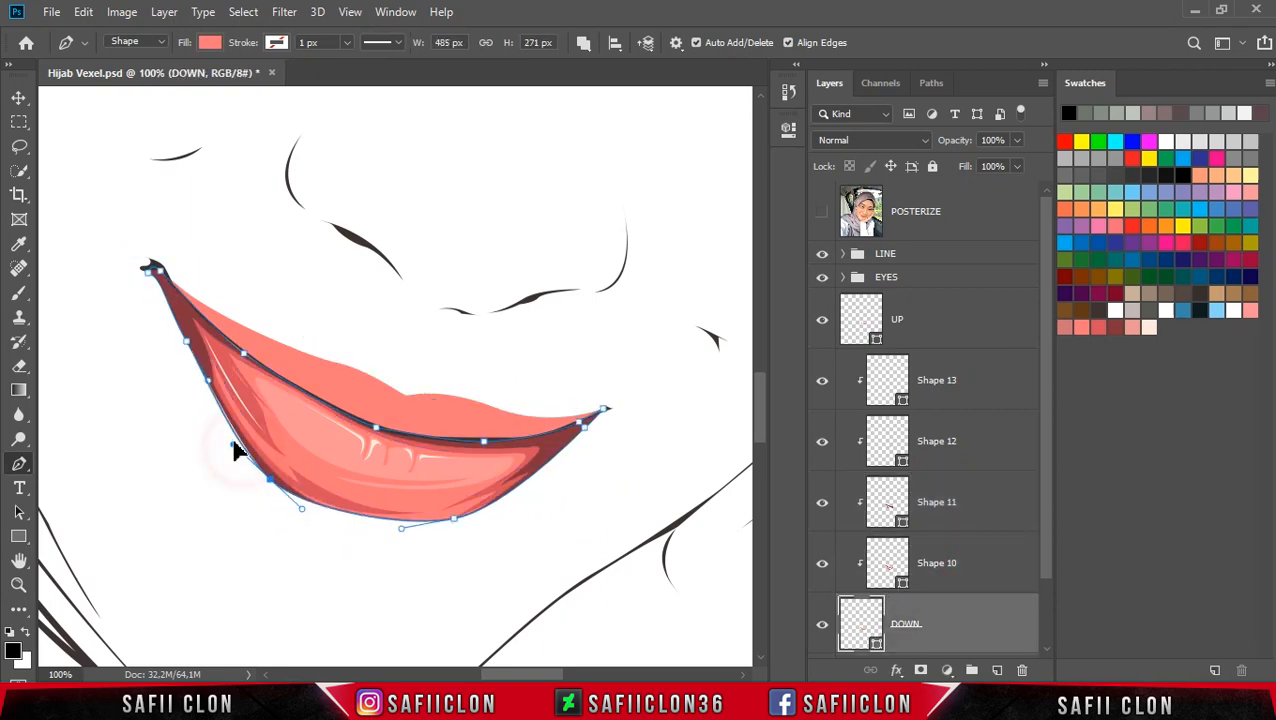
left_click_drag(301, 507, 326, 521)
key("Escape")
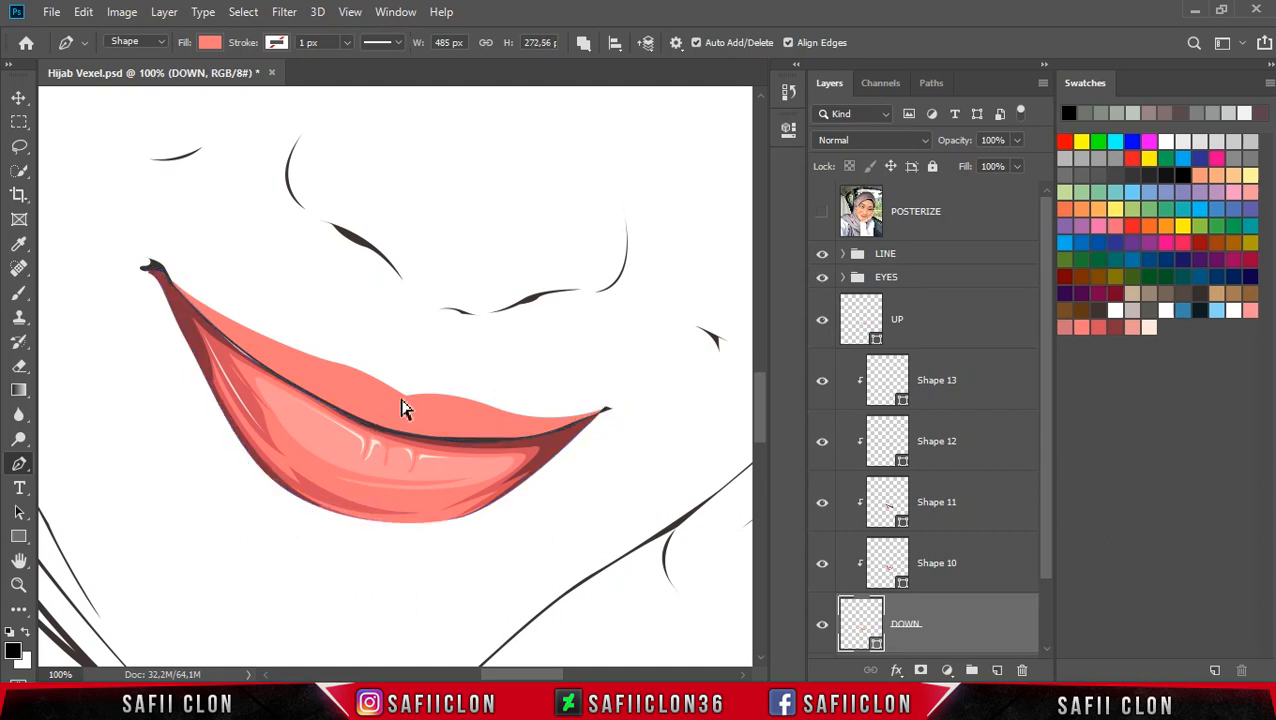
Step: Select the upper lip base layer and show the posterized reference photo
key("ctrl+h")
scroll(557, 382, "up", 3)
scroll(613, 394, "down", 5)
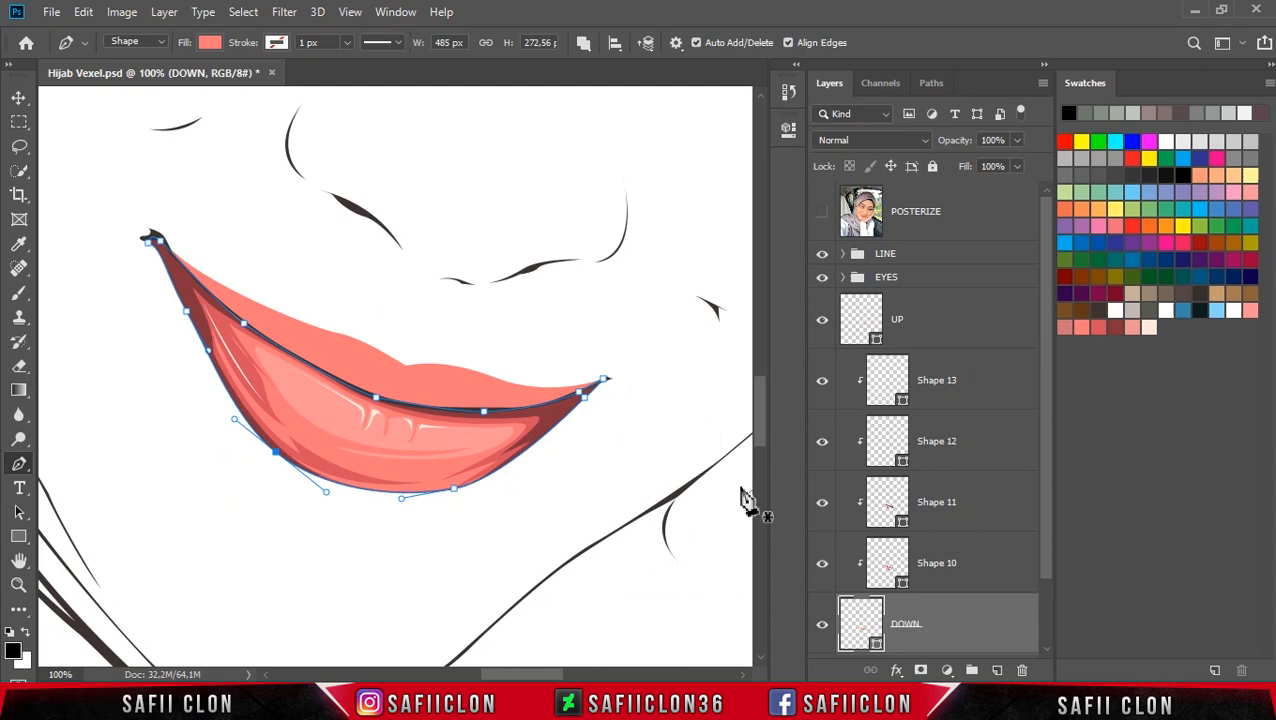
scroll(952, 498, "down", 2)
scroll(956, 499, "up", 2)
left_click(952, 325)
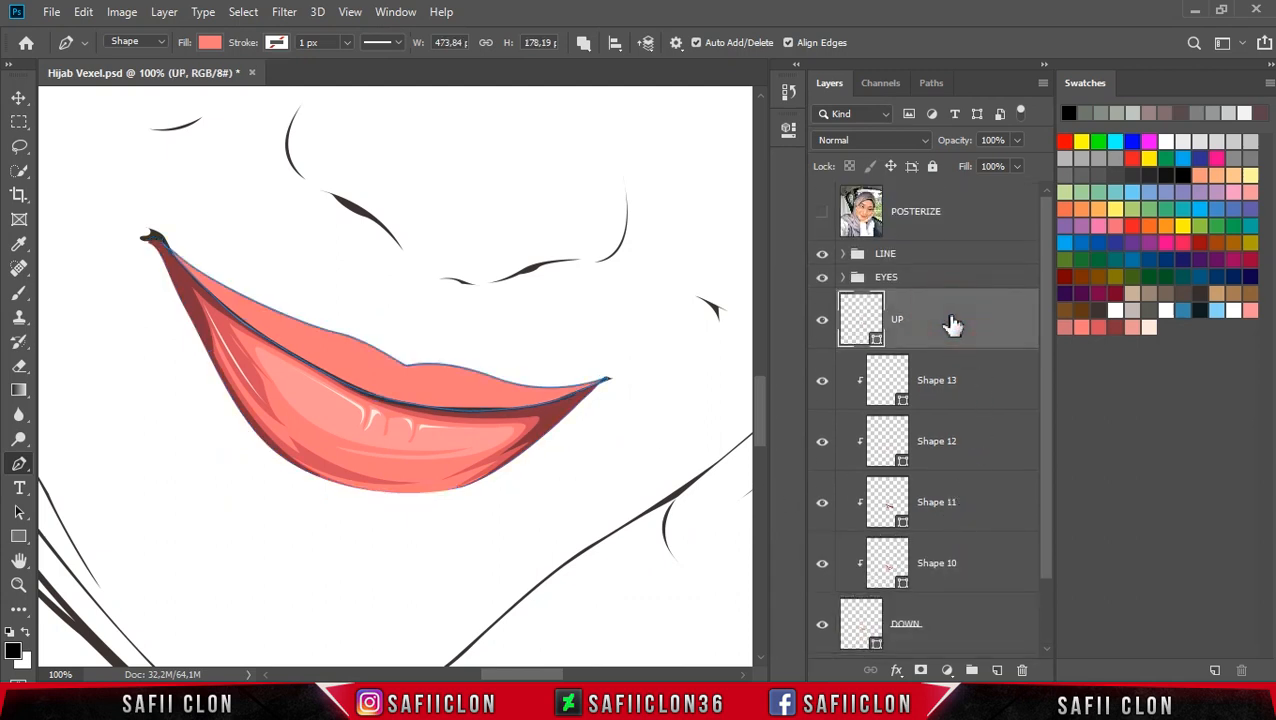
left_click(822, 214)
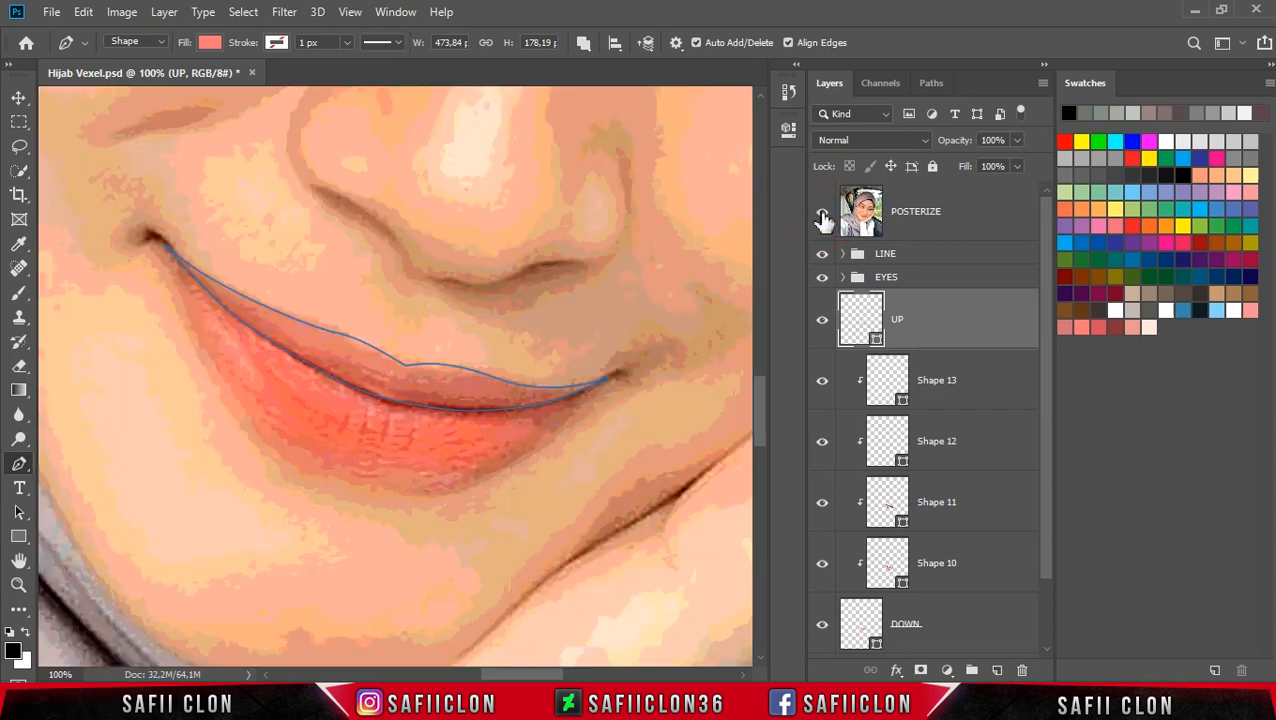
Step: Start a new-layer Pen shape tracing along the upper lip crease from the left corner toward the middle
left_click(584, 45)
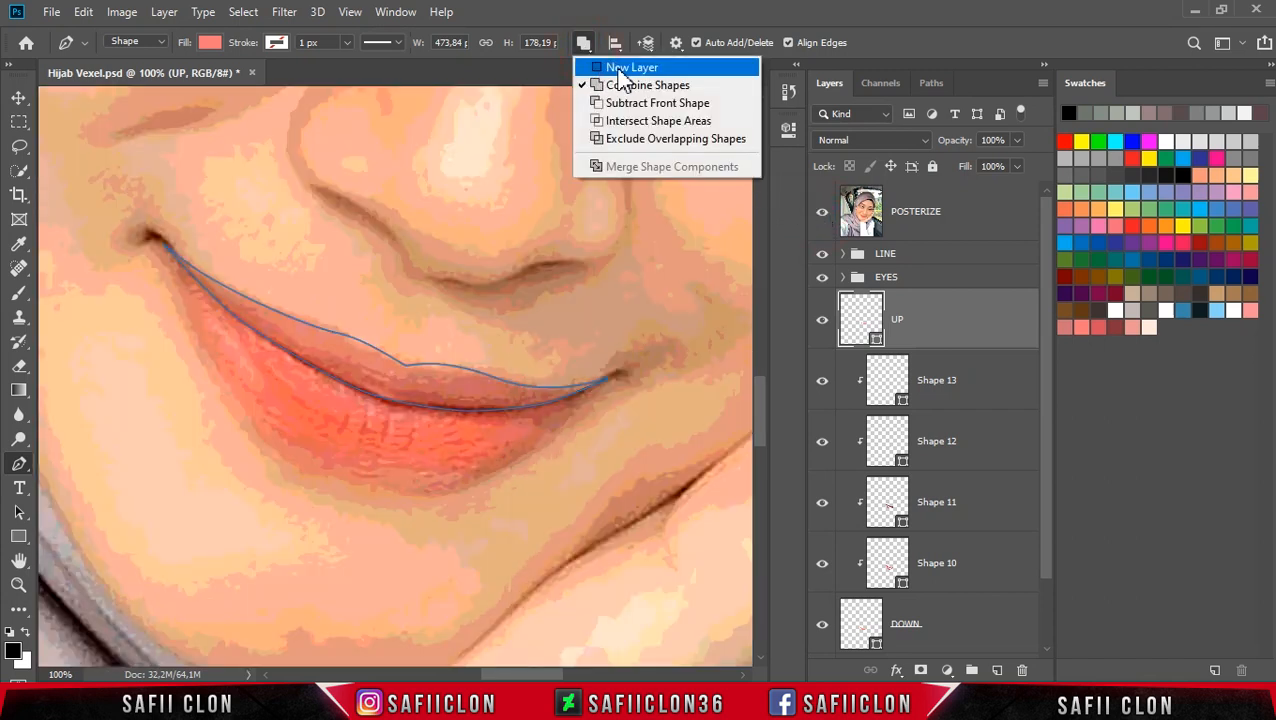
left_click(620, 68)
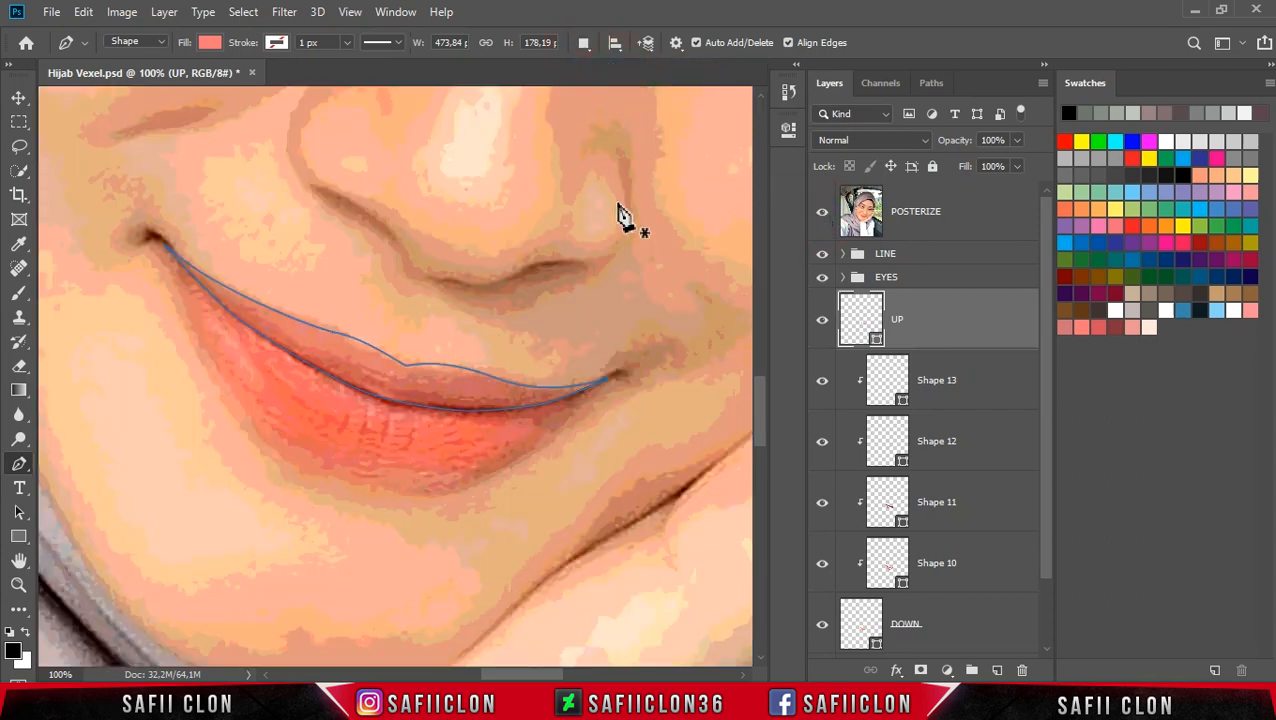
key("ctrl+plus")
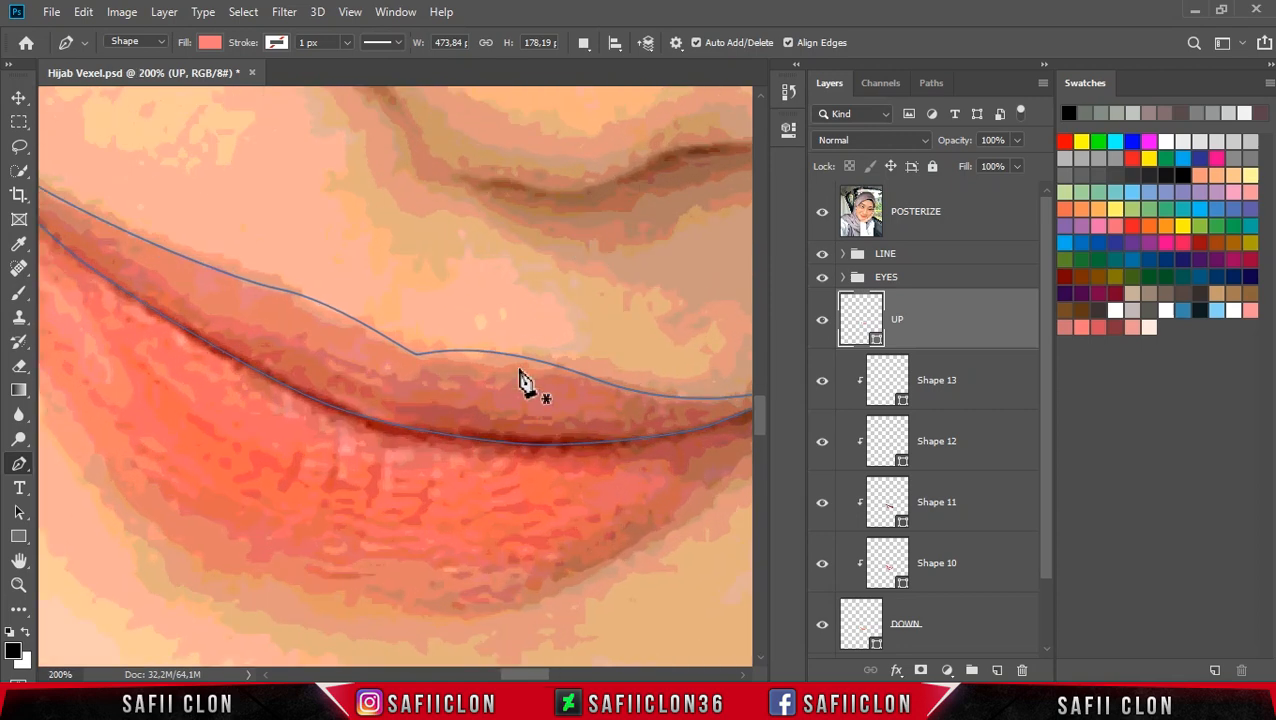
left_click_drag(544, 674, 531, 676)
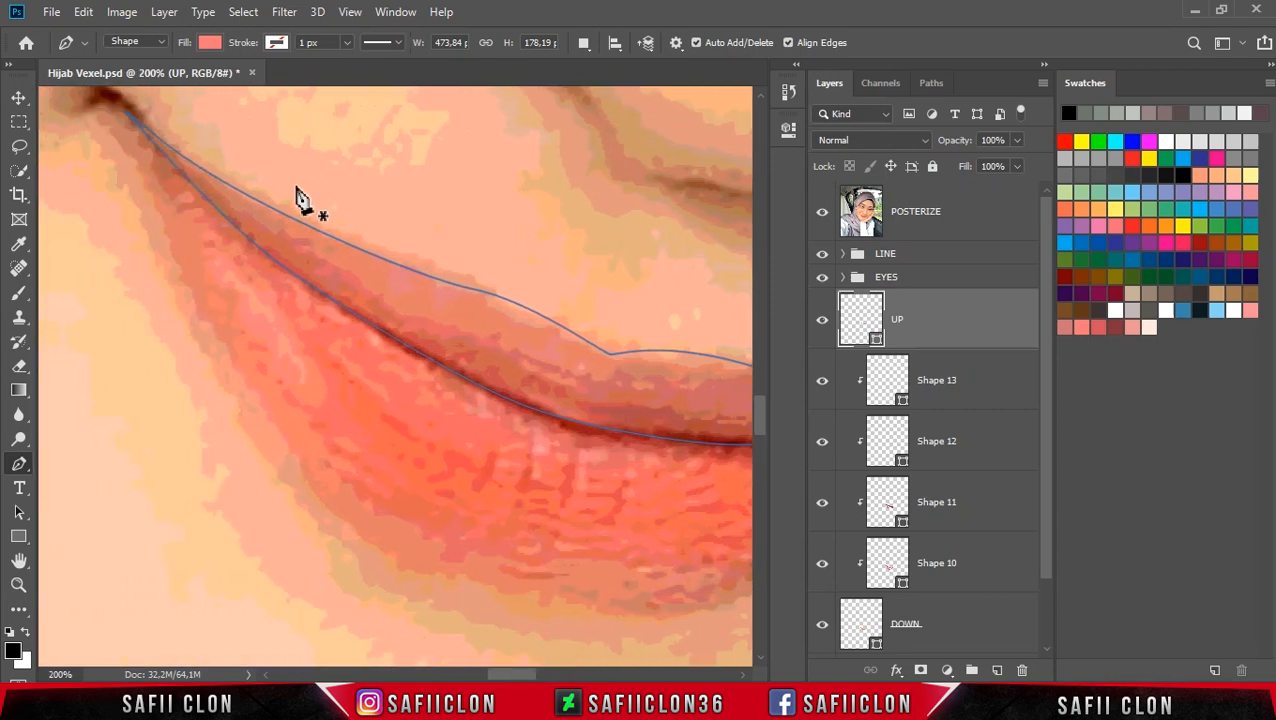
left_click(166, 139)
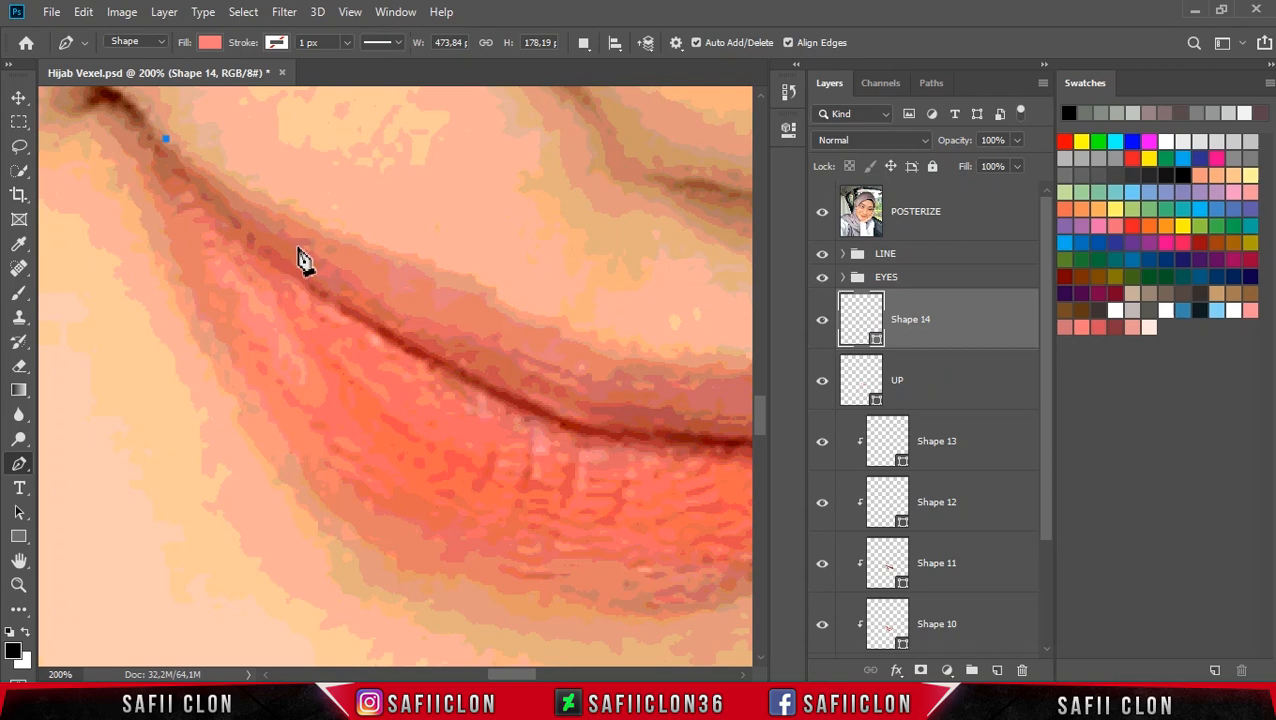
left_click_drag(293, 236, 360, 266)
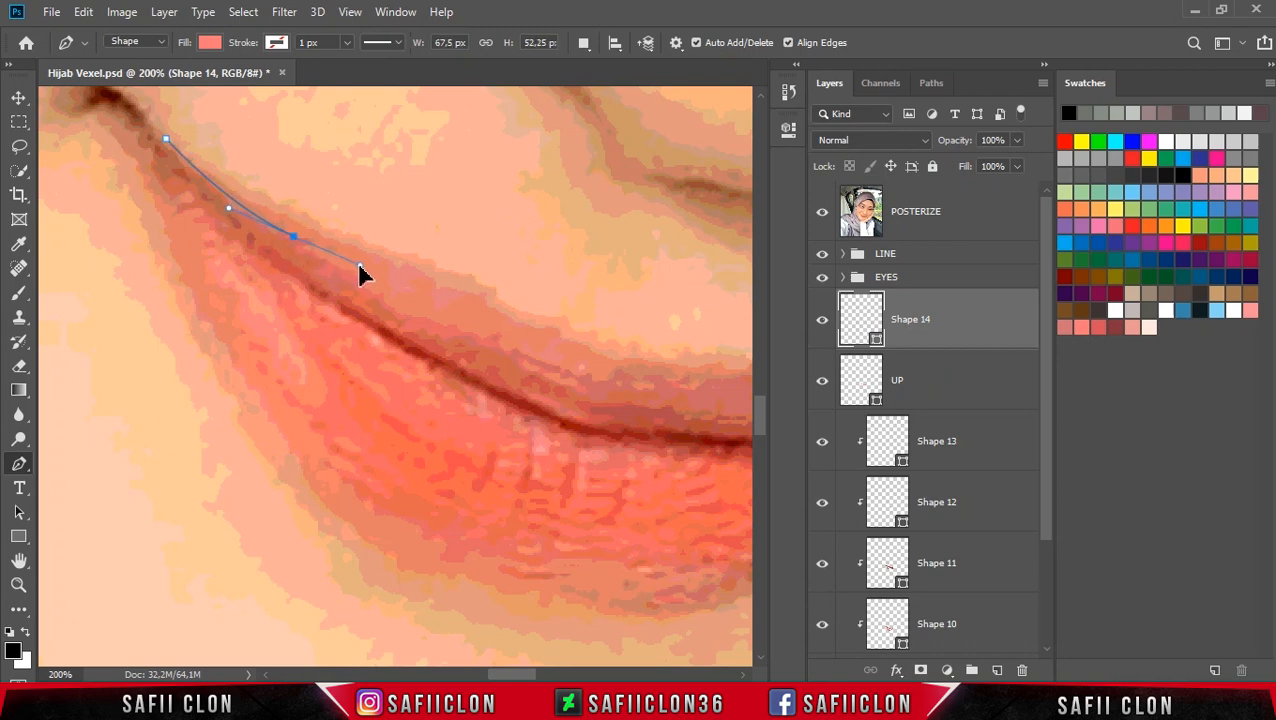
left_click_drag(437, 319, 467, 348)
left_click_drag(538, 371, 573, 403)
key("ctrl+z")
key("ctrl+z")
left_click(293, 237, "alt")
left_click_drag(364, 285, 393, 316)
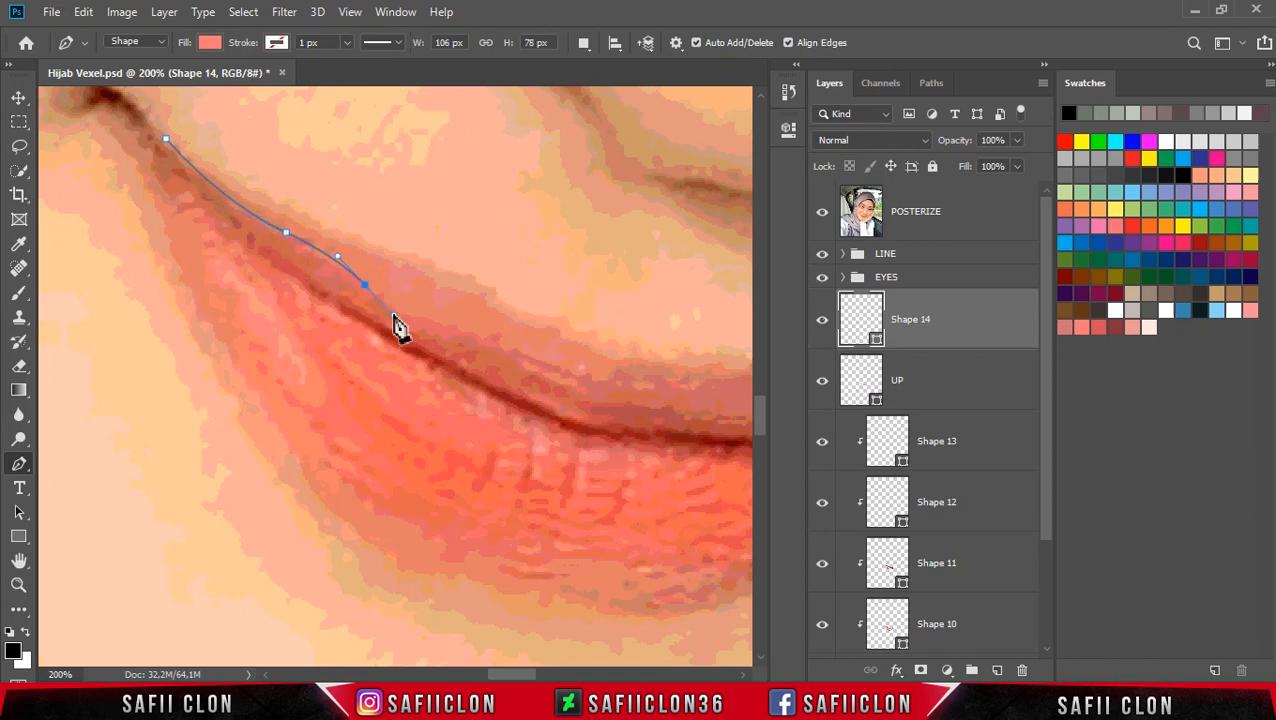
left_click_drag(499, 343, 535, 357)
left_click_drag(528, 677, 553, 655)
left_click_drag(473, 362, 504, 353)
key("ctrl+z")
left_click_drag(372, 382, 415, 384)
left_click_drag(552, 371, 632, 381)
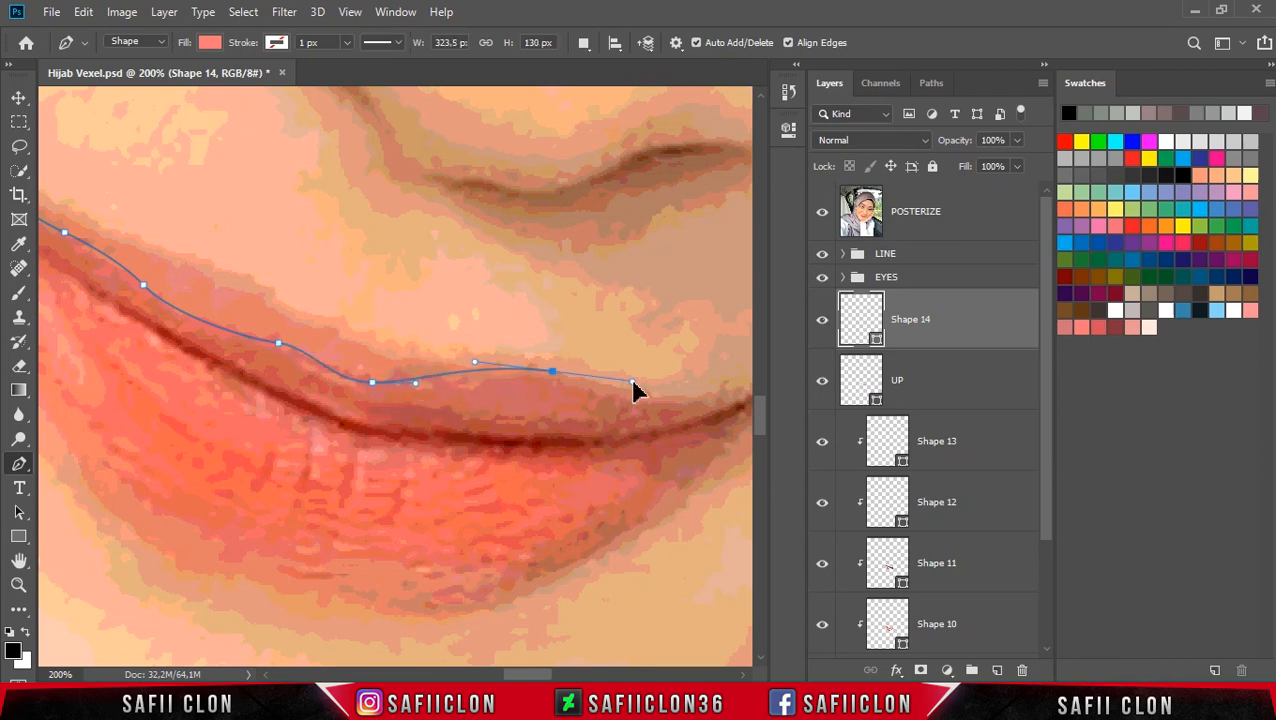
Step: Continue the shape around the lip's right corner and back along the lower edge, closing it at the left corner
scroll(588, 627, "right", 5)
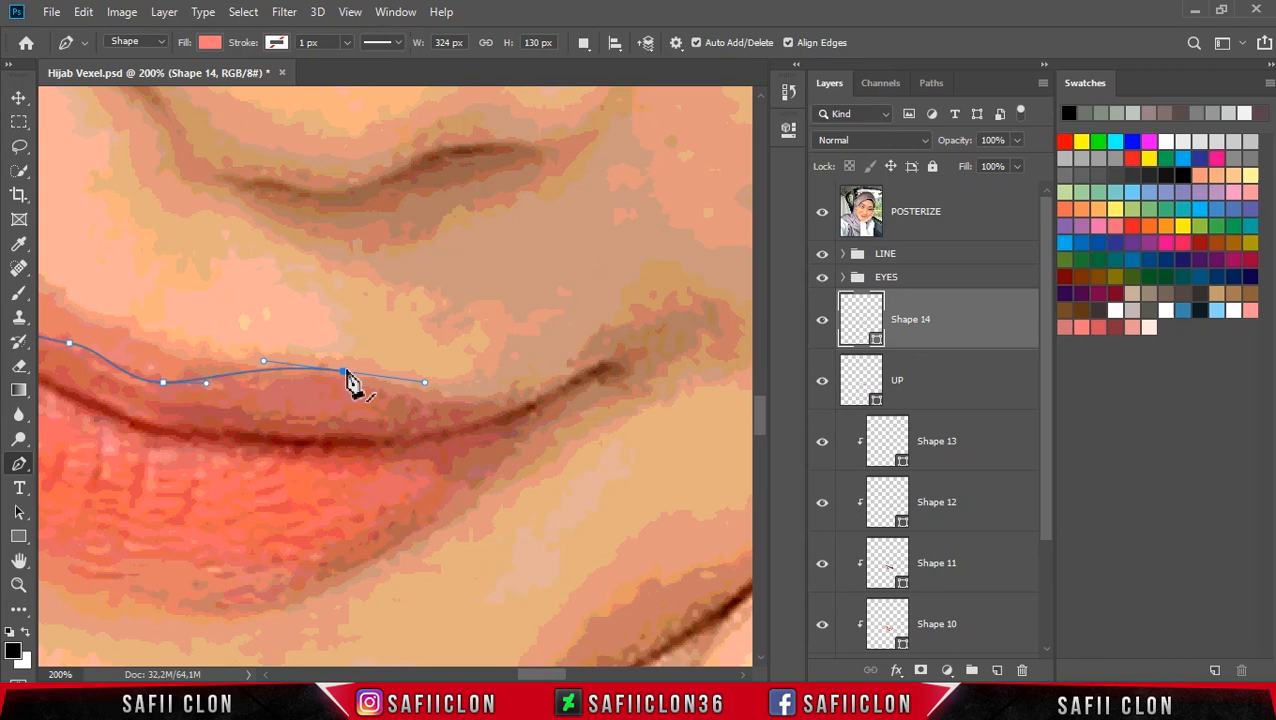
left_click_drag(343, 378, 196, 355)
left_click_drag(445, 379, 498, 402)
left_click_drag(621, 352, 641, 383)
left_click_drag(538, 467, 457, 482)
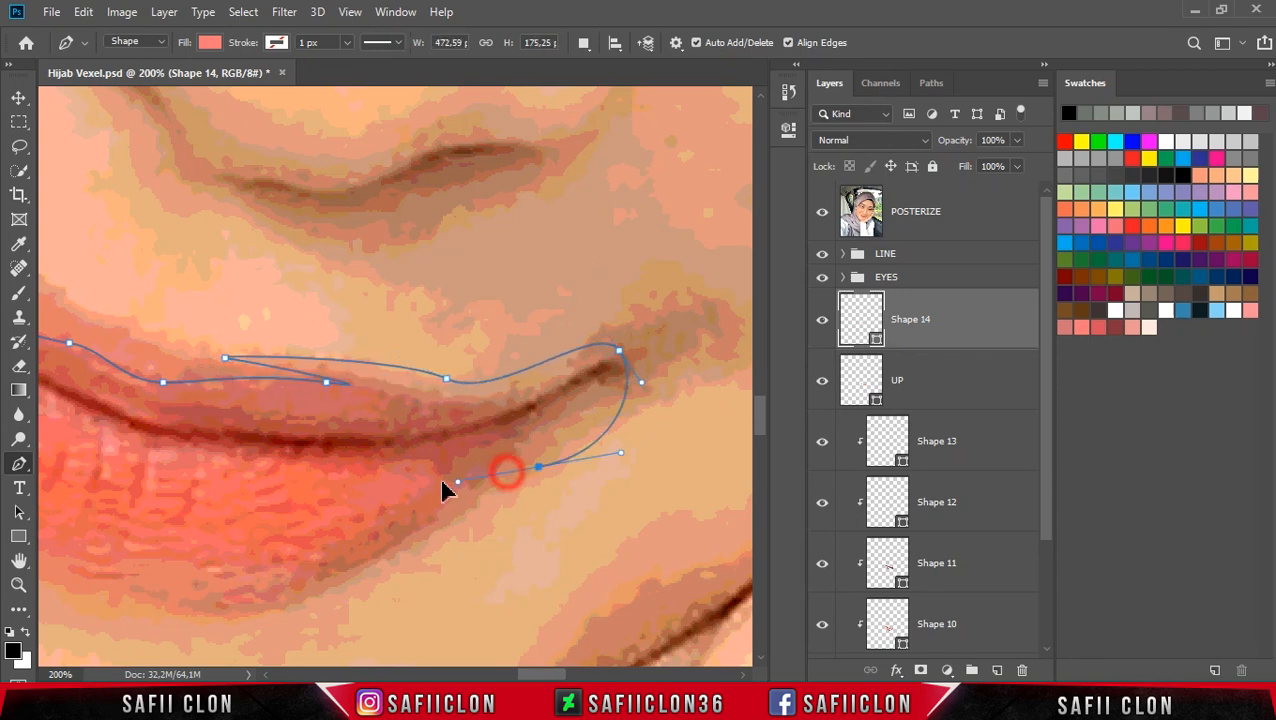
key("ctrl+minus")
left_click_drag(557, 673, 539, 673)
left_click_drag(298, 380, 200, 320)
left_click_drag(180, 256, 231, 330)
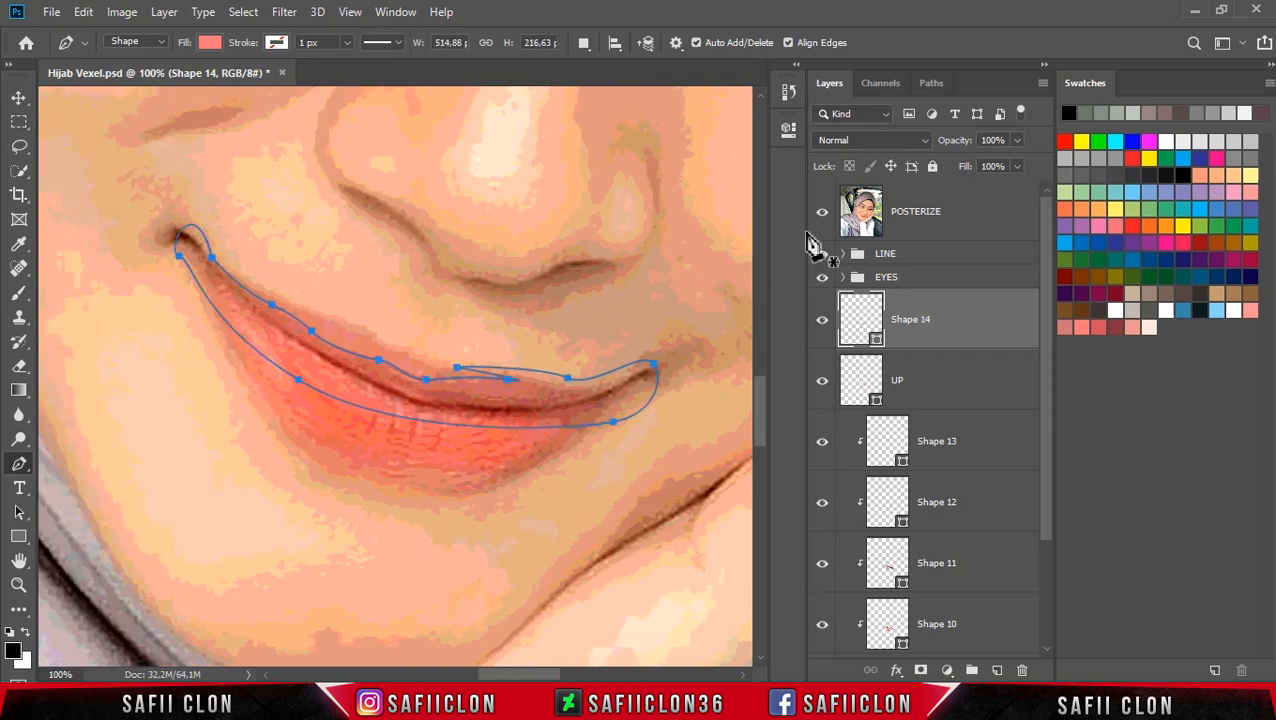
Step: Hide the reference, fill the new shape with the darker red d7515f, and clip it to the upper lip layer
left_click(824, 216)
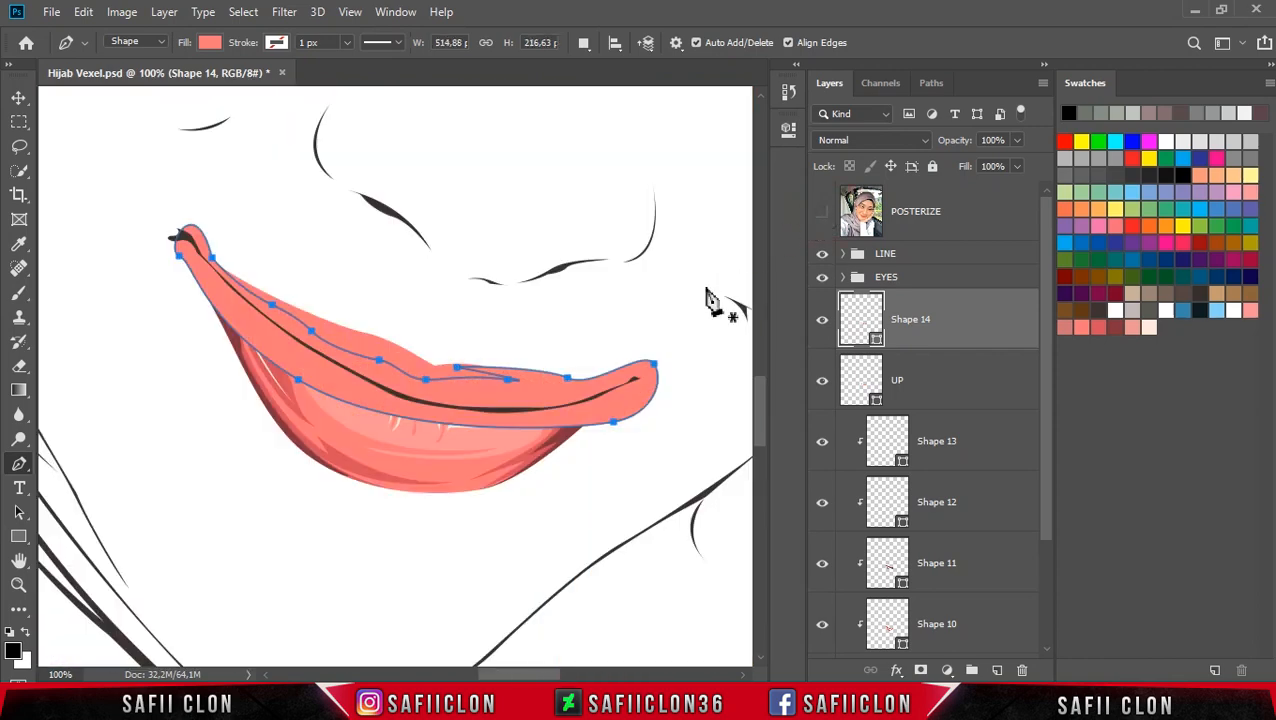
left_click(876, 342)
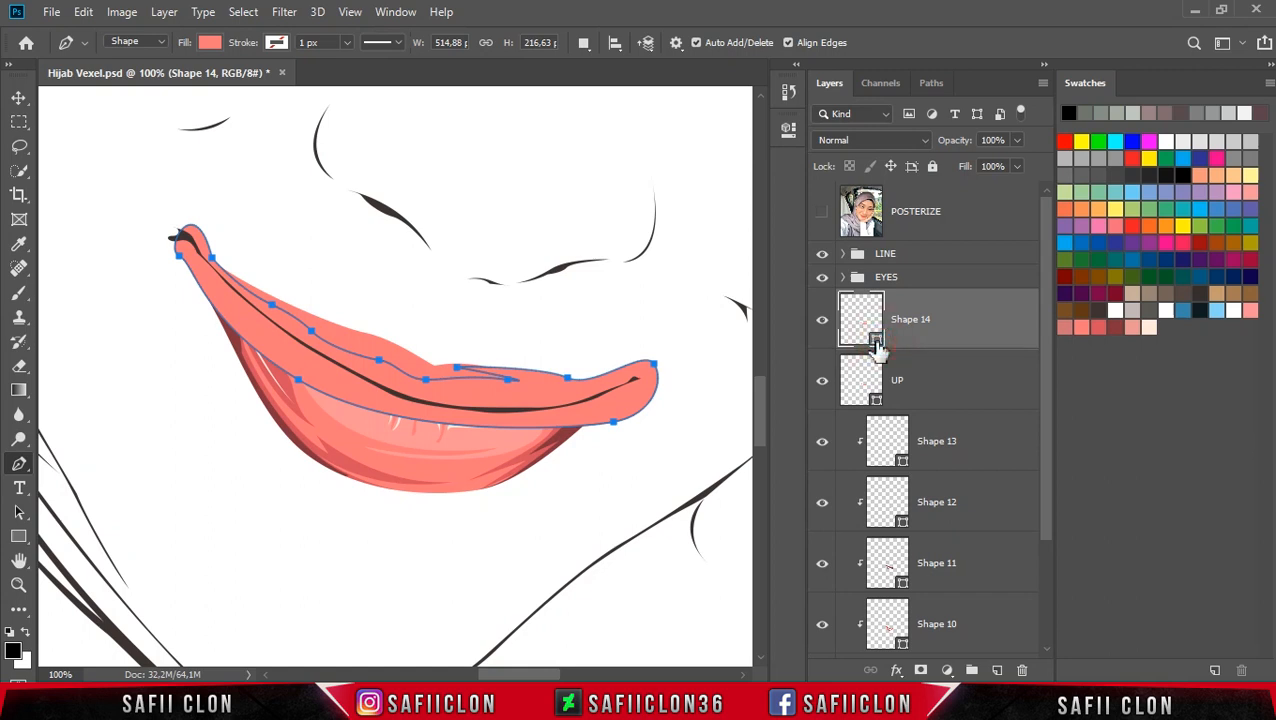
double_click(876, 342)
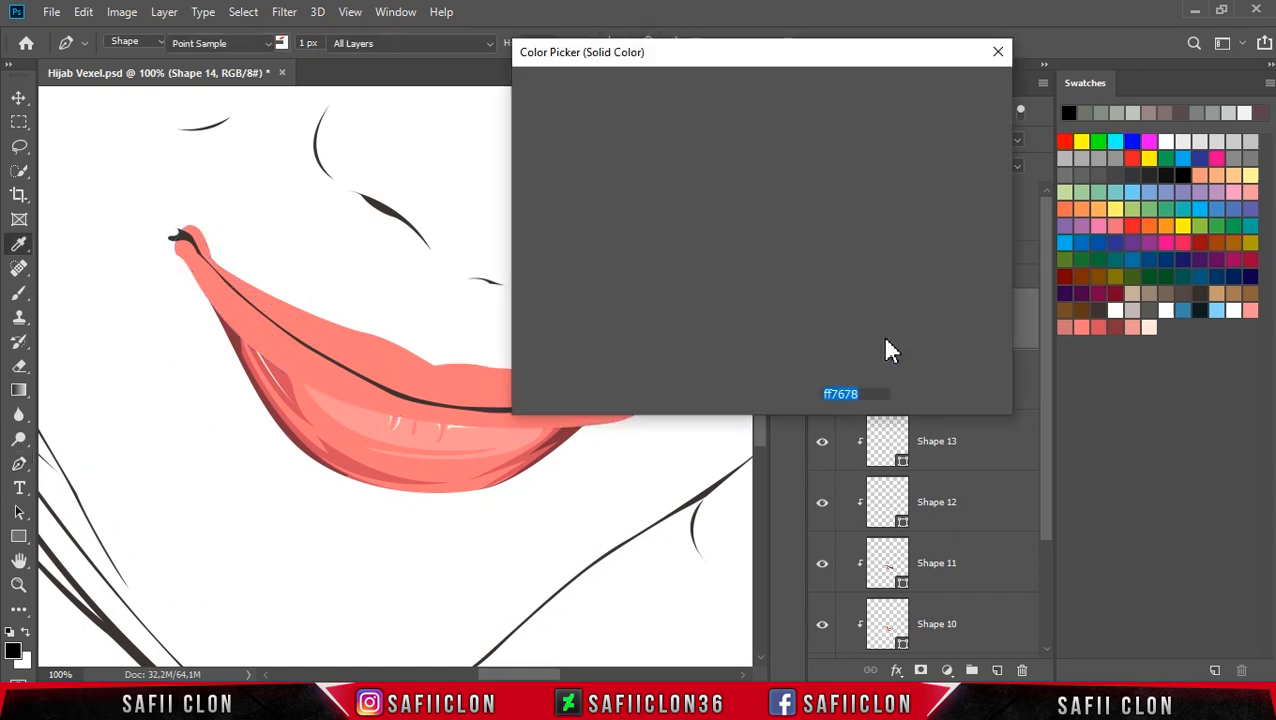
left_click(1106, 321)
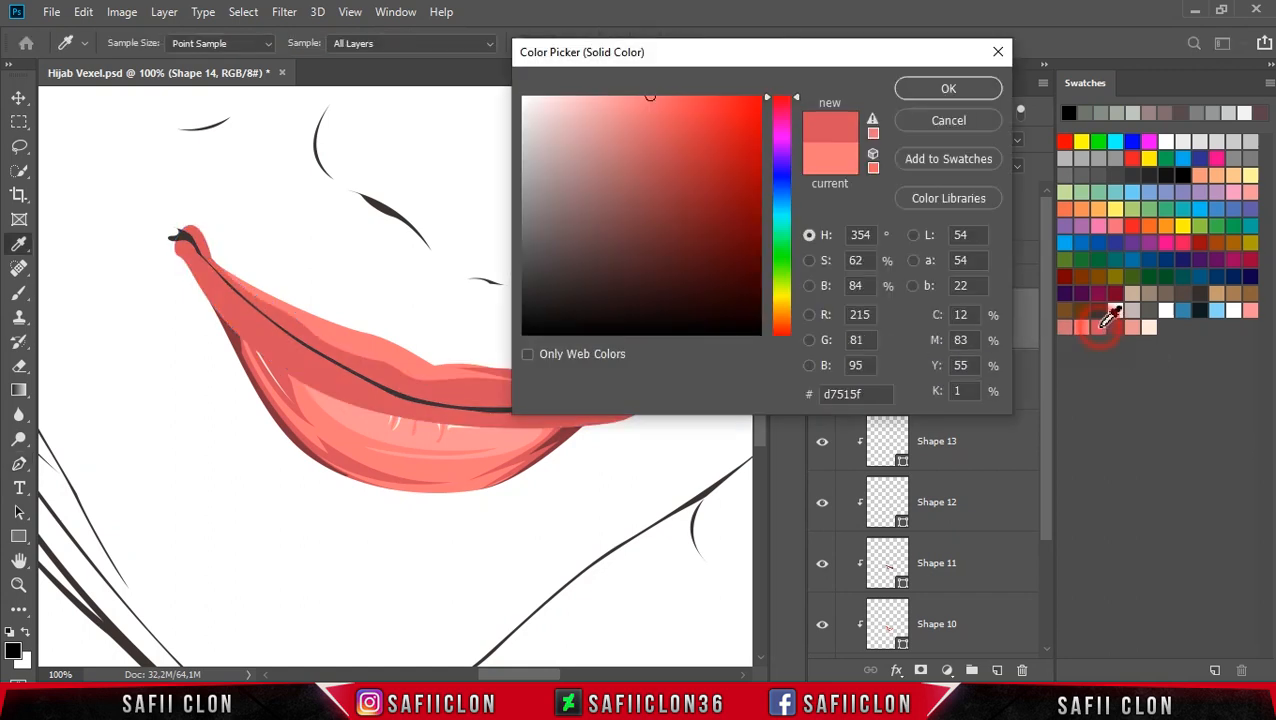
left_click(952, 88)
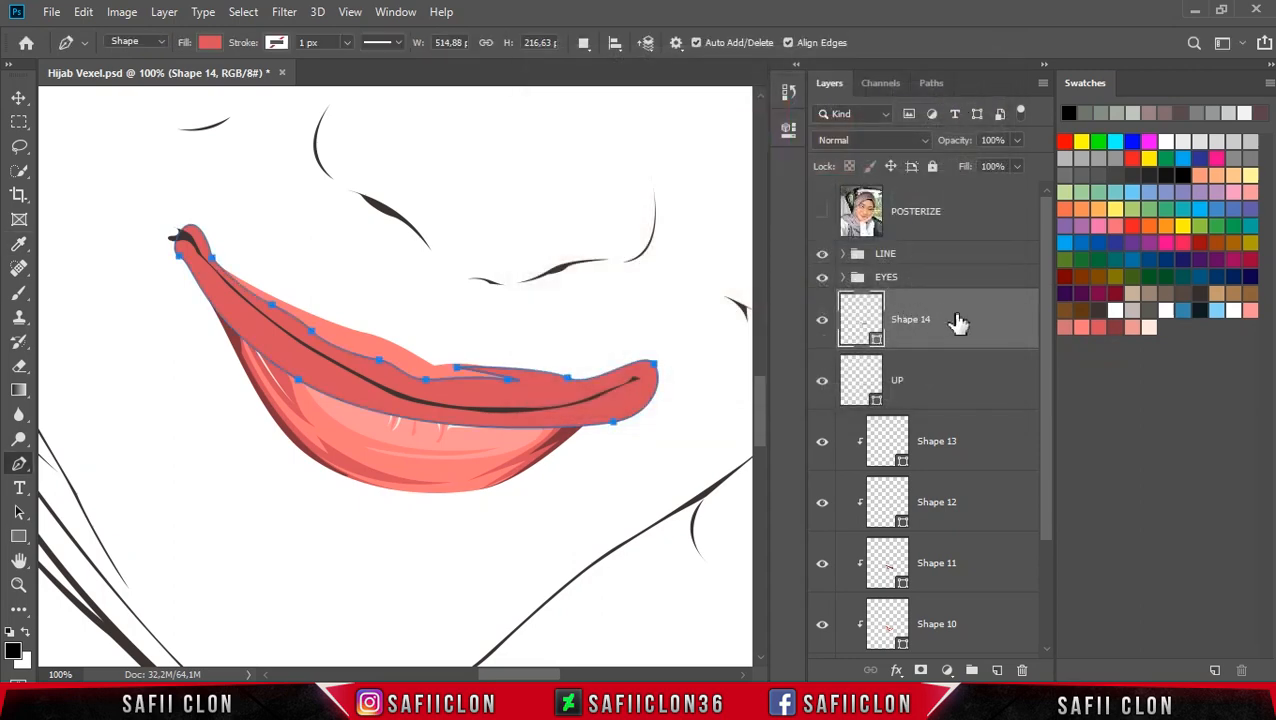
right_click(958, 322)
left_click(985, 362)
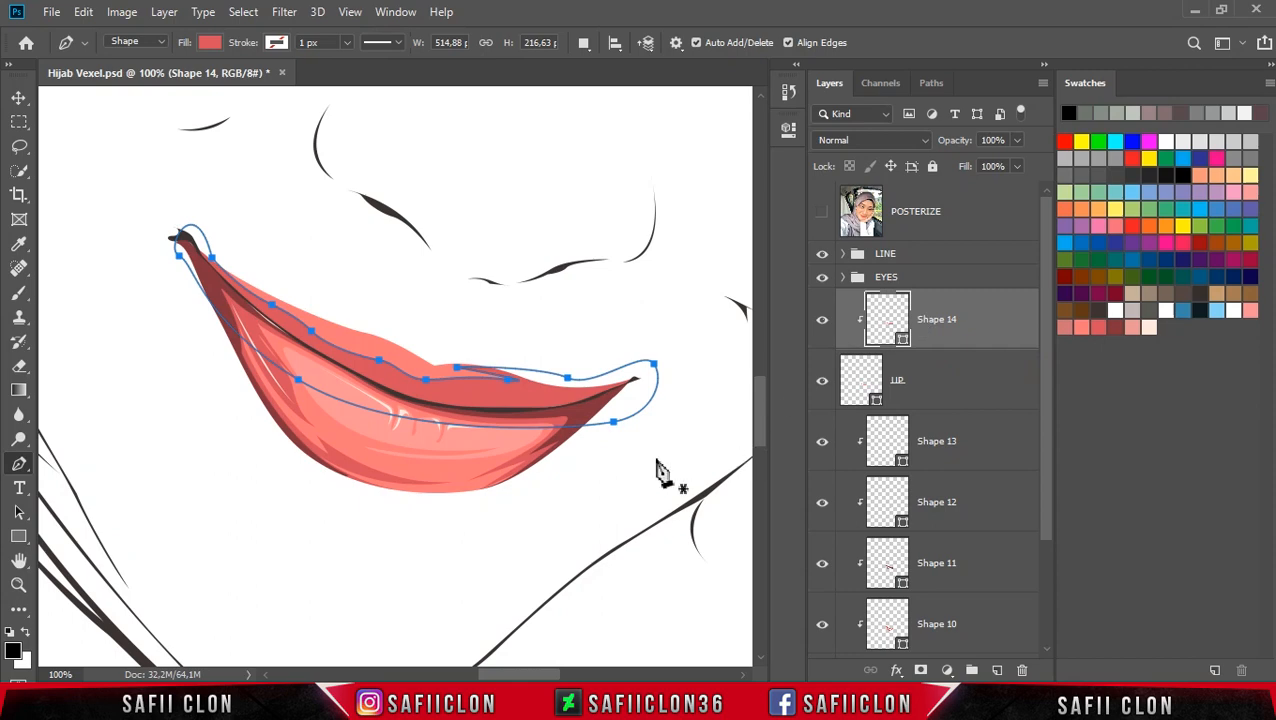
Step: Start another new-layer Pen shape along the dark line between the lips near the middle
left_click(583, 42)
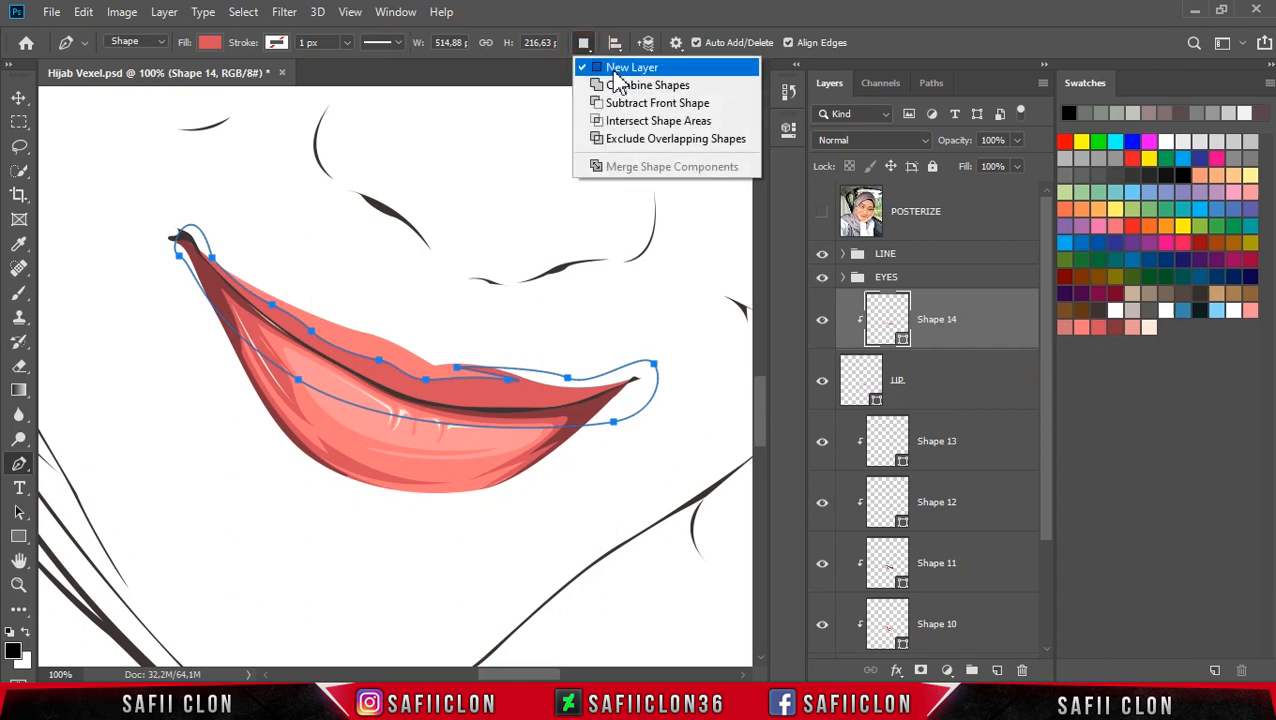
left_click(627, 69)
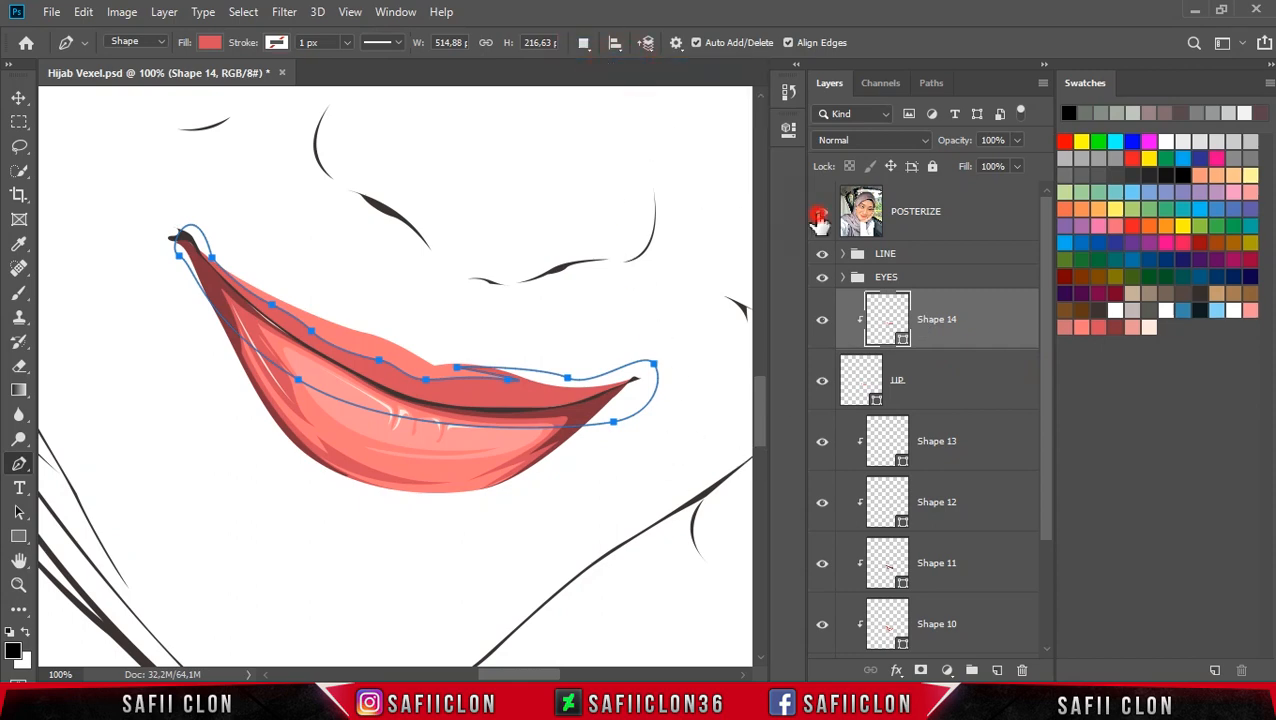
left_click(819, 218)
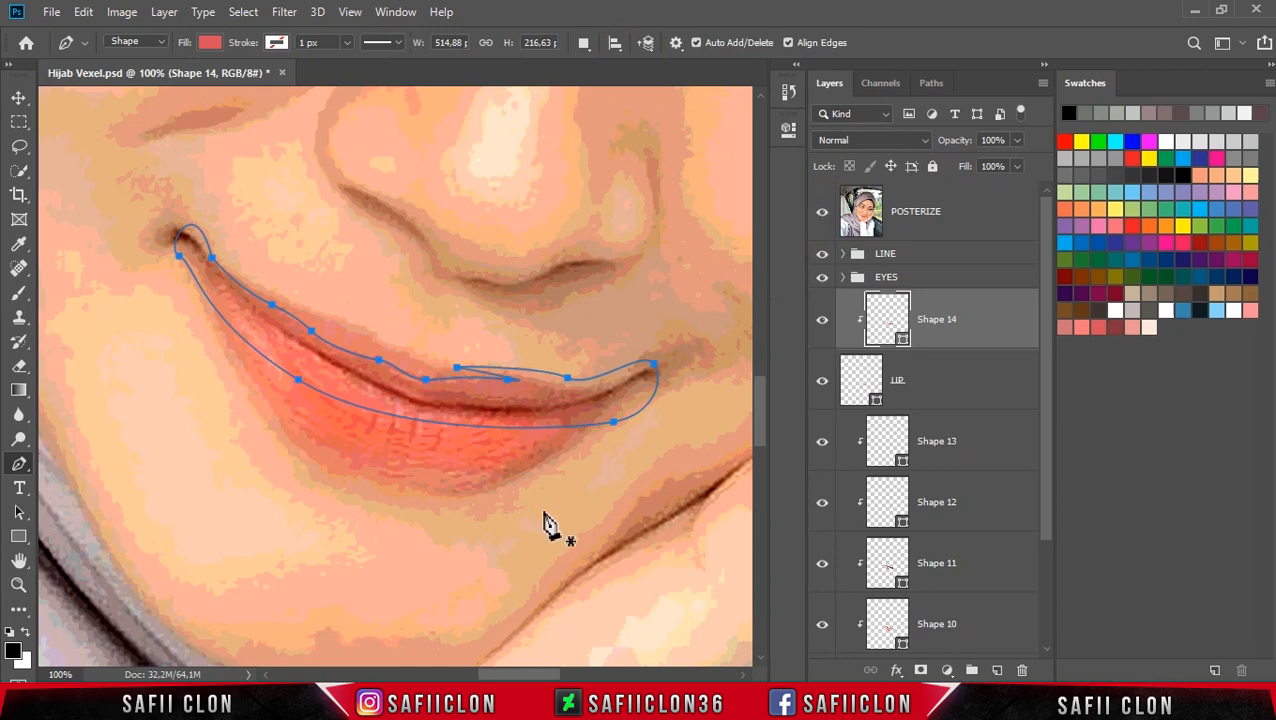
key("ctrl+plus")
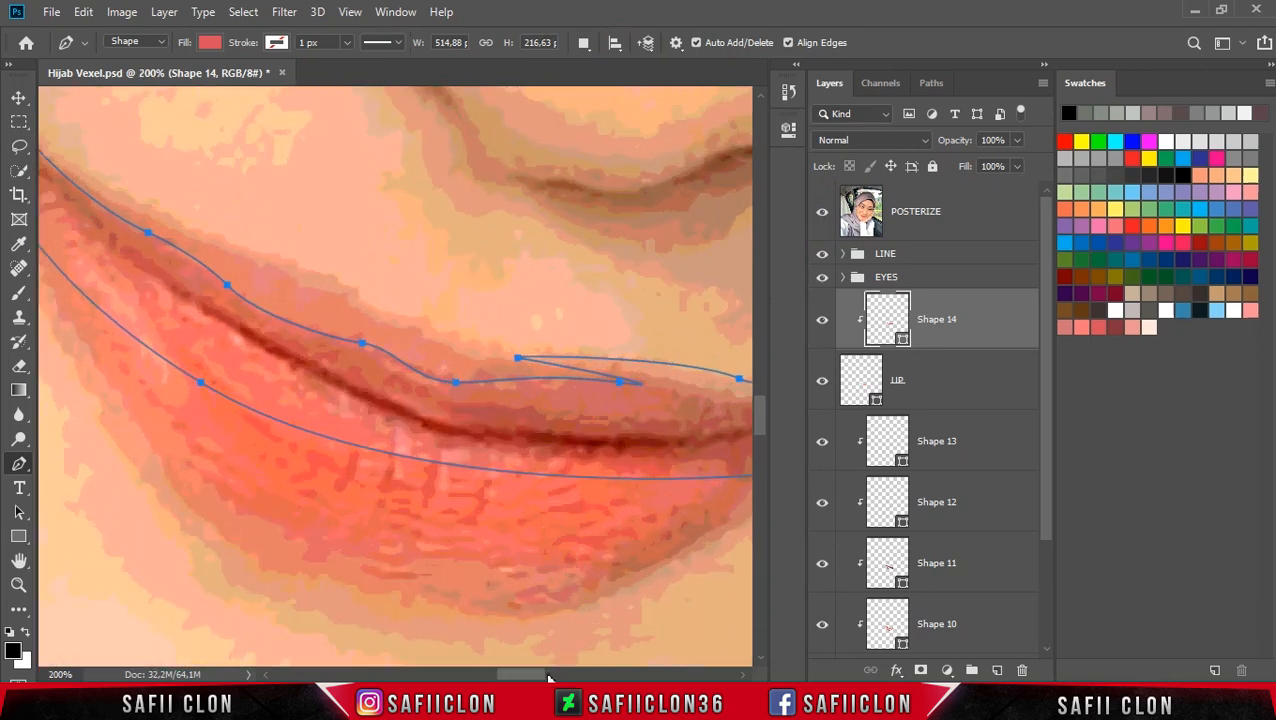
left_click_drag(539, 675, 554, 675)
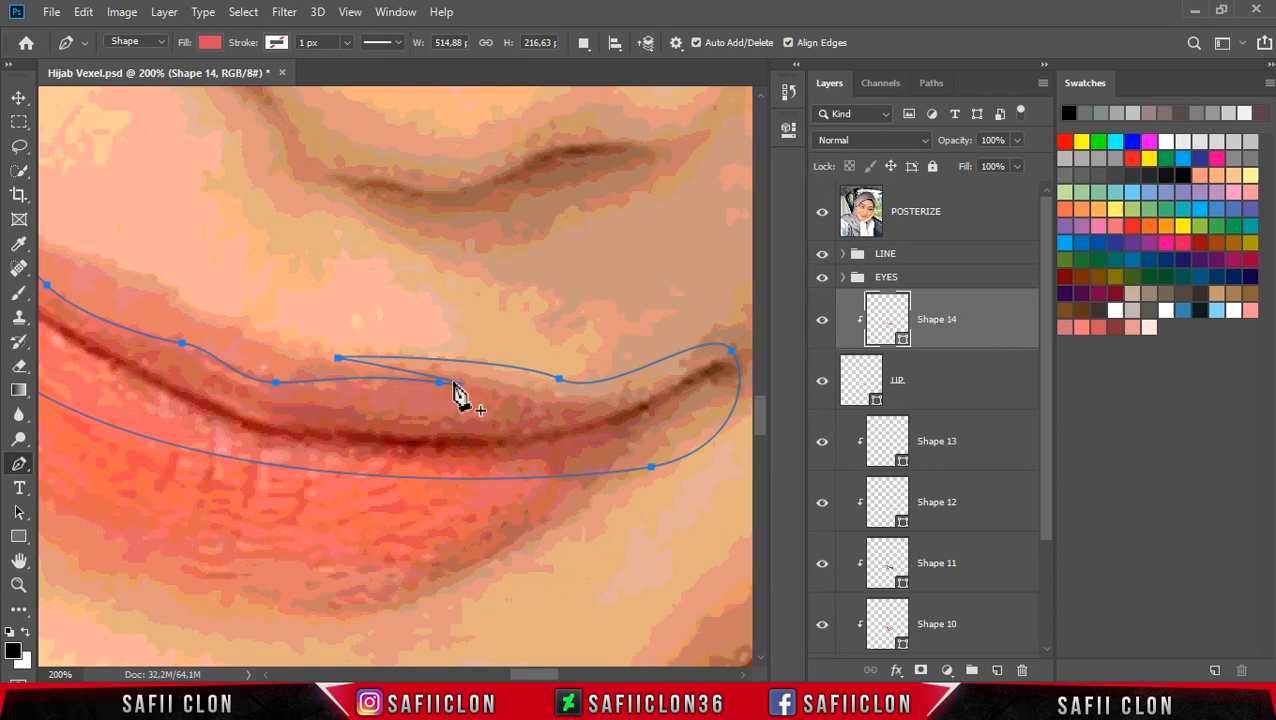
key("Escape")
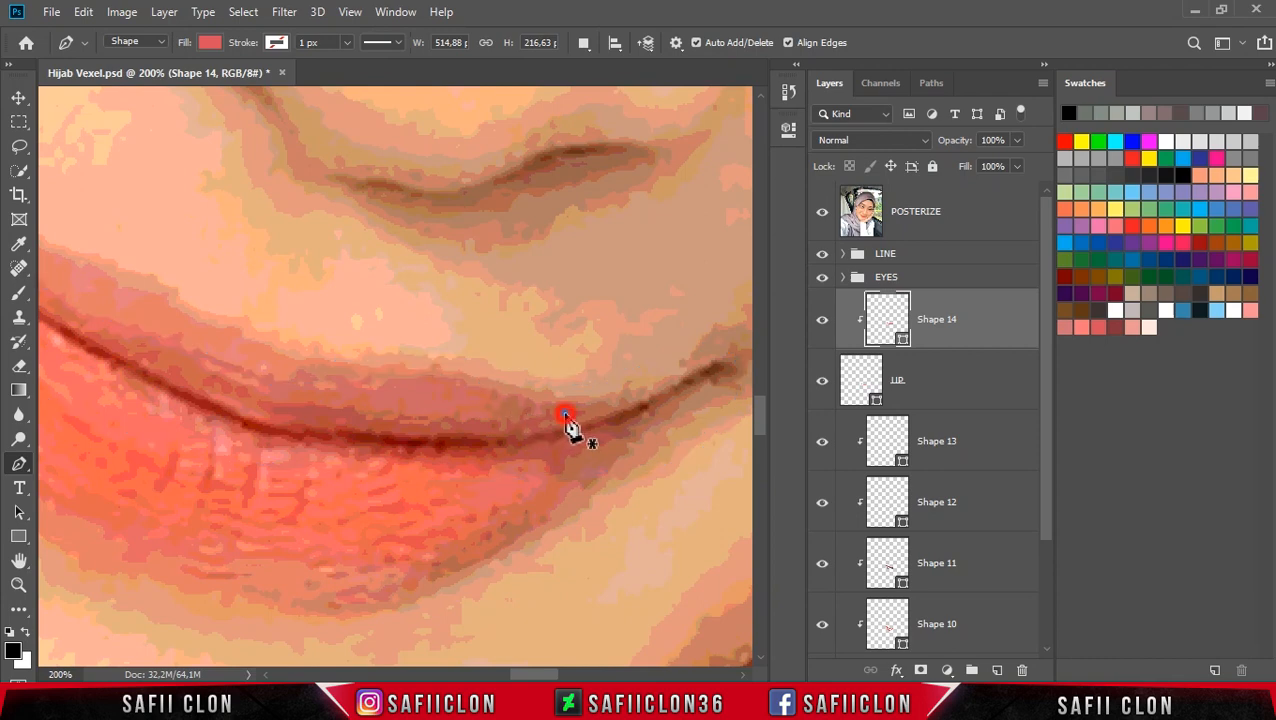
left_click(565, 412)
left_click_drag(384, 417, 305, 407)
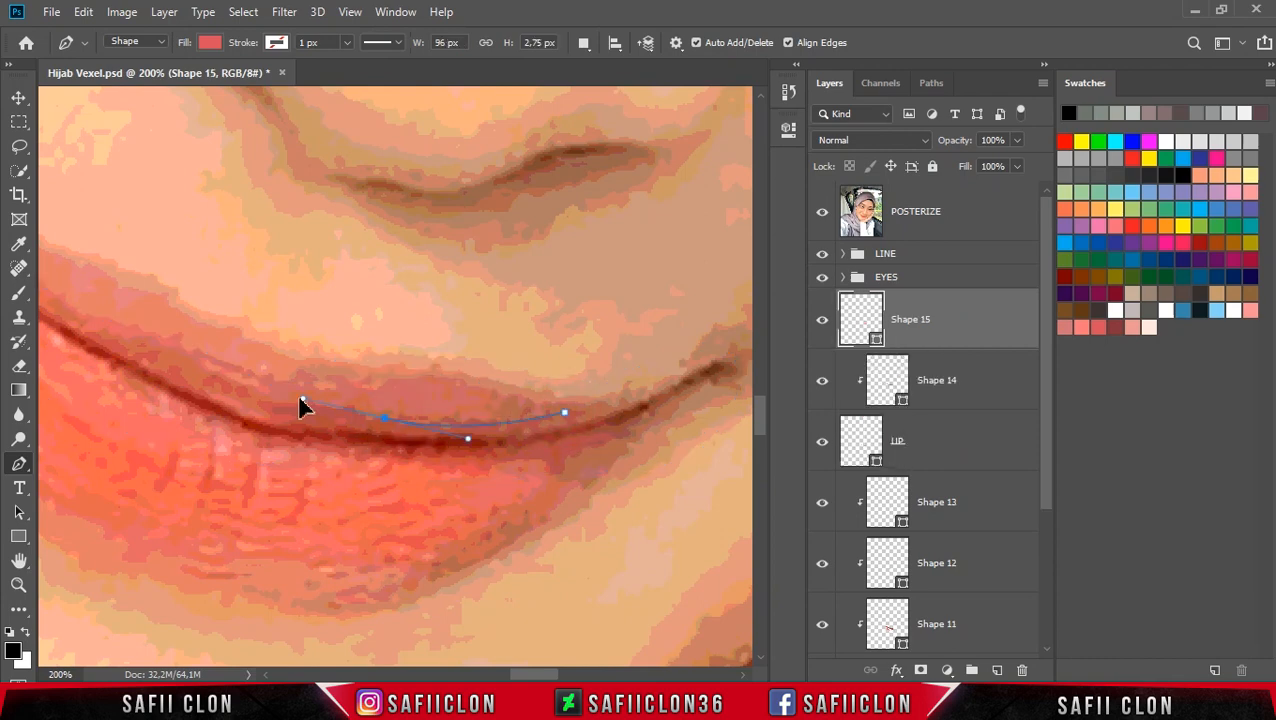
left_click(356, 412)
left_click(476, 418)
left_click_drag(276, 405, 241, 409)
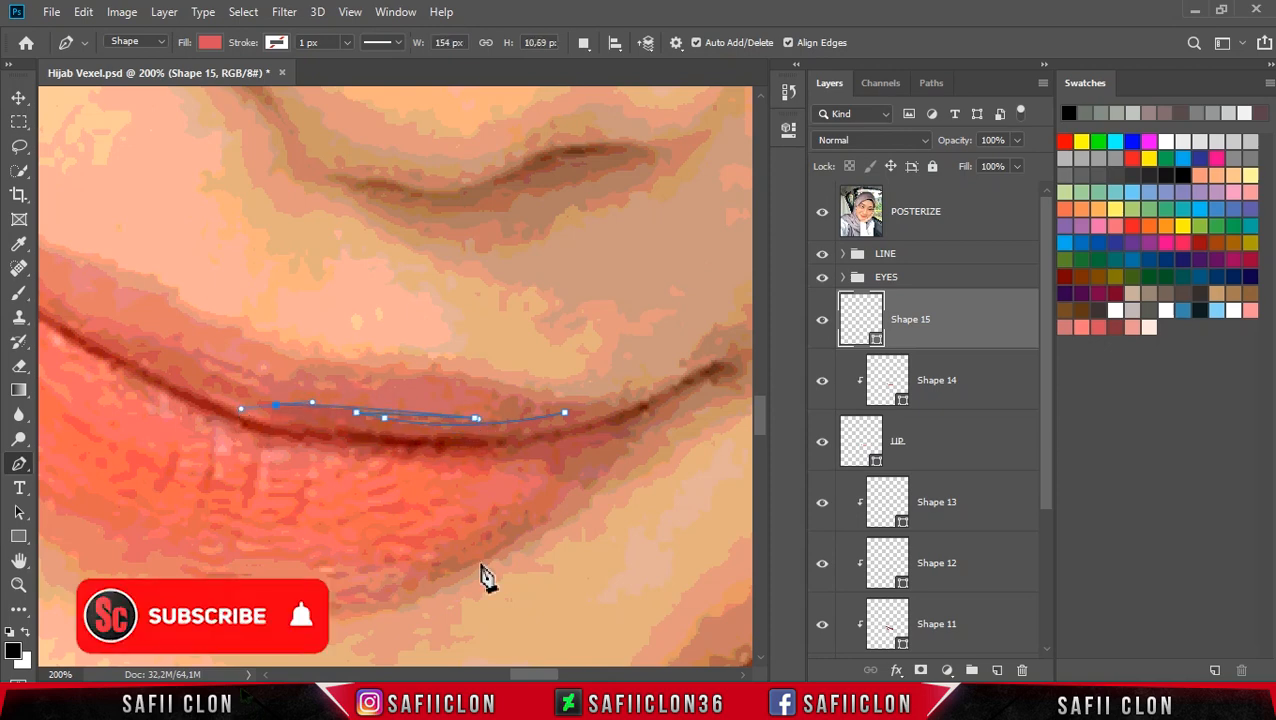
Step: Extend the shape up over the right half of the upper lip and close it back along the lip line
left_click_drag(540, 674, 529, 674)
left_click(822, 212)
left_click(822, 212)
left_click(822, 212)
left_click_drag(215, 313, 145, 277)
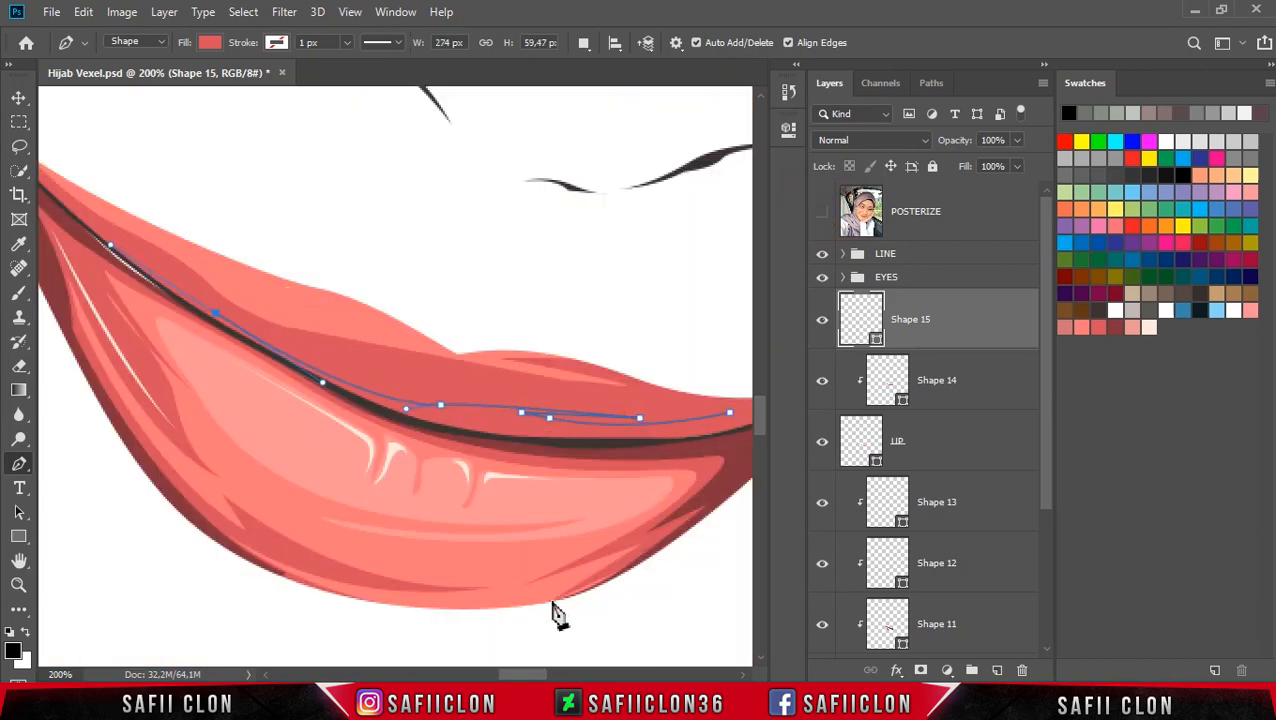
left_click_drag(540, 674, 522, 677)
left_click(450, 314, "alt")
left_click_drag(351, 238, 297, 211)
left_click_drag(257, 147, 225, 179)
left_click_drag(359, 401, 507, 487)
left_click_drag(515, 673, 544, 674)
left_click_drag(539, 510, 602, 414)
left_click_drag(673, 388, 681, 324)
left_click_drag(401, 332, 333, 322)
left_click(384, 364)
left_click(376, 368)
left_click(480, 398)
left_click_drag(480, 398, 512, 404)
left_click(507, 404, "alt")
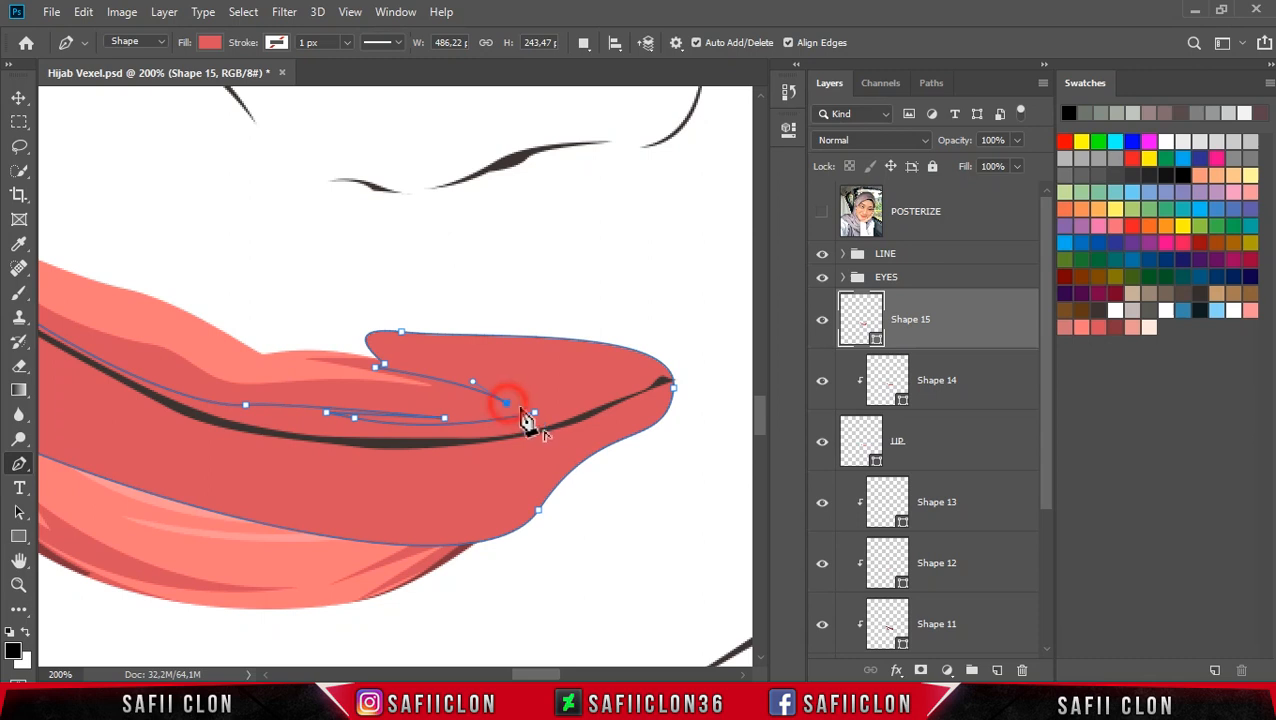
left_click(535, 411)
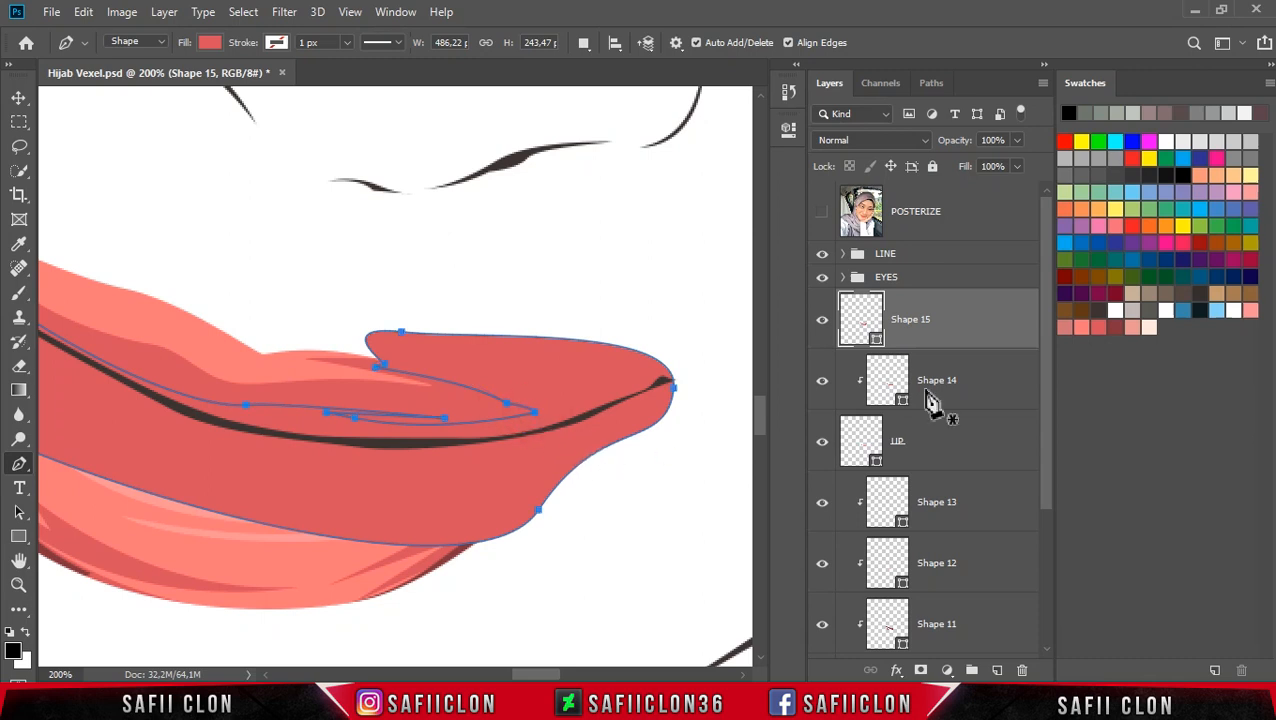
Step: Set the shape's fill to the dark red 85343d and create a clipping mask for it
double_click(875, 341)
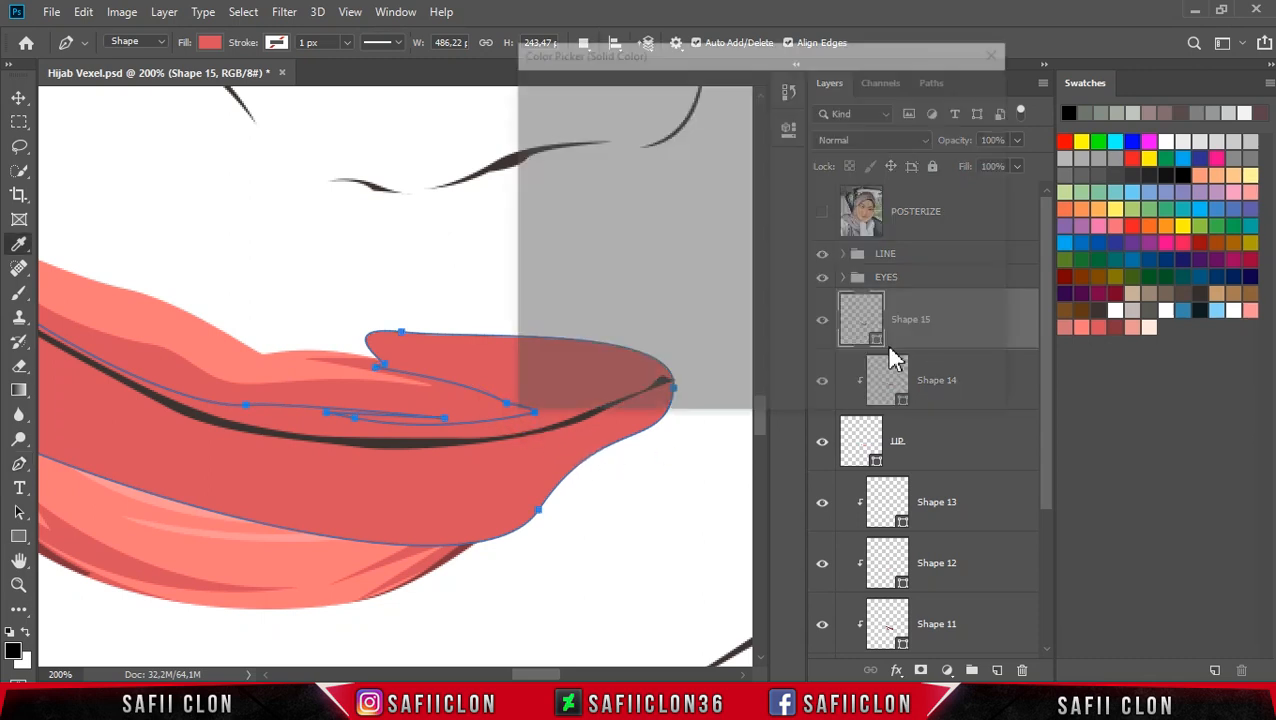
left_click(1121, 327)
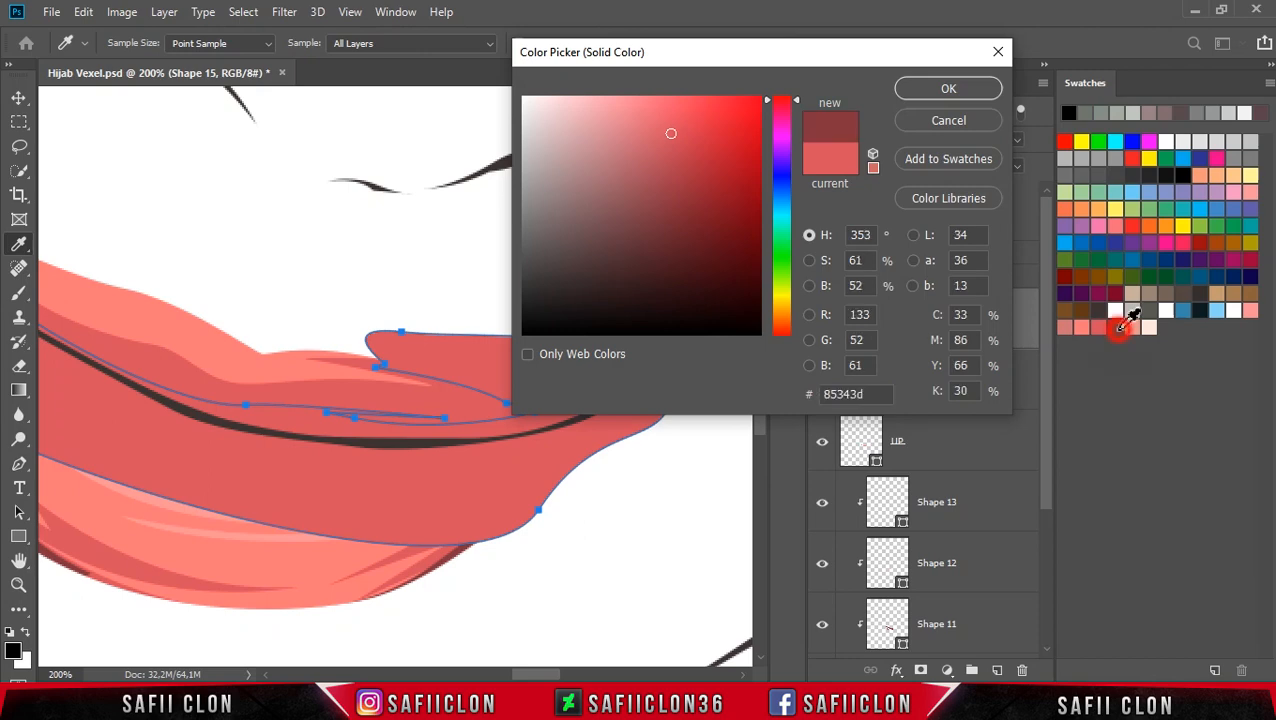
left_click(949, 89)
right_click(950, 325)
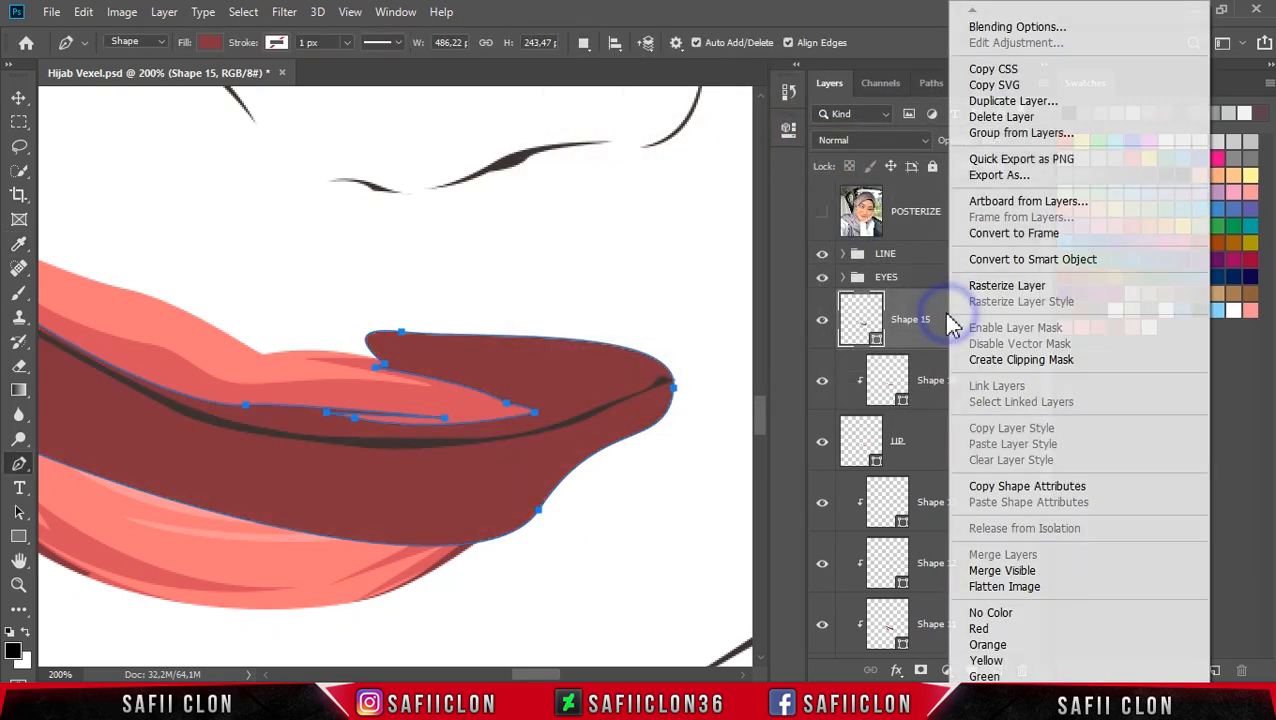
left_click(1011, 359)
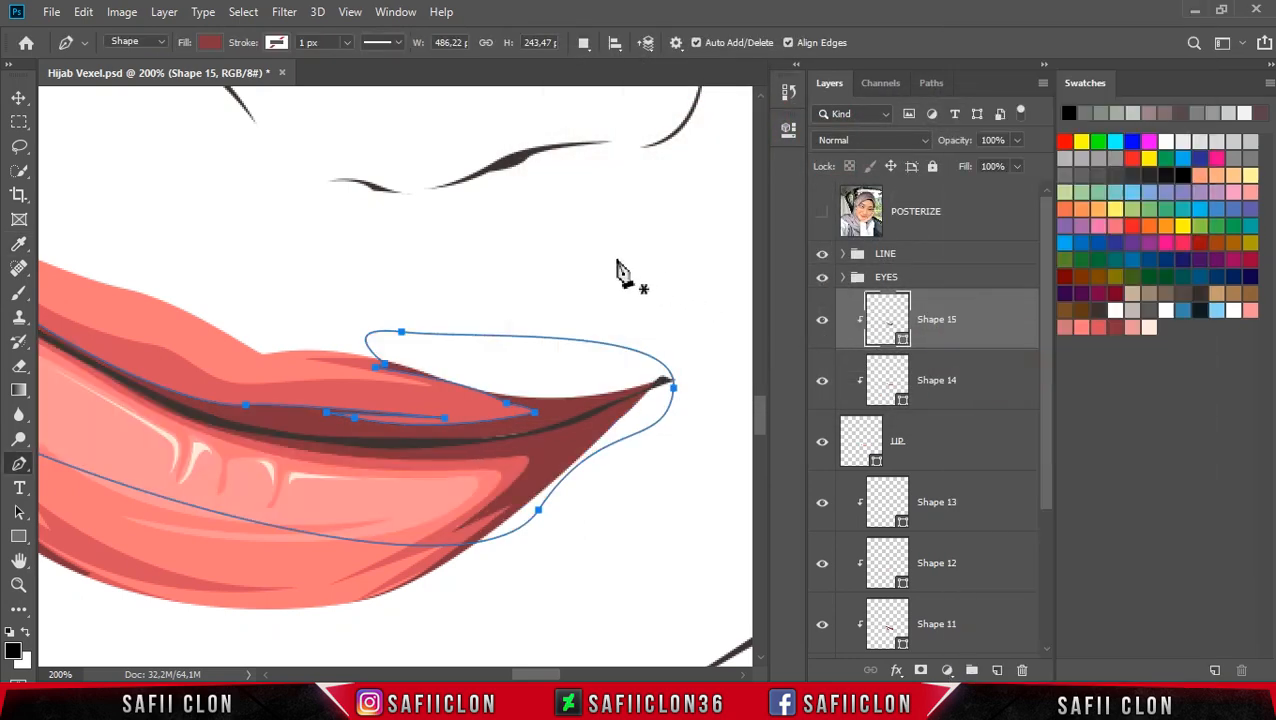
Step: Reshape the newest dark shape's path along the line between the lips, repositioning its anchor points near the middle
key("Return")
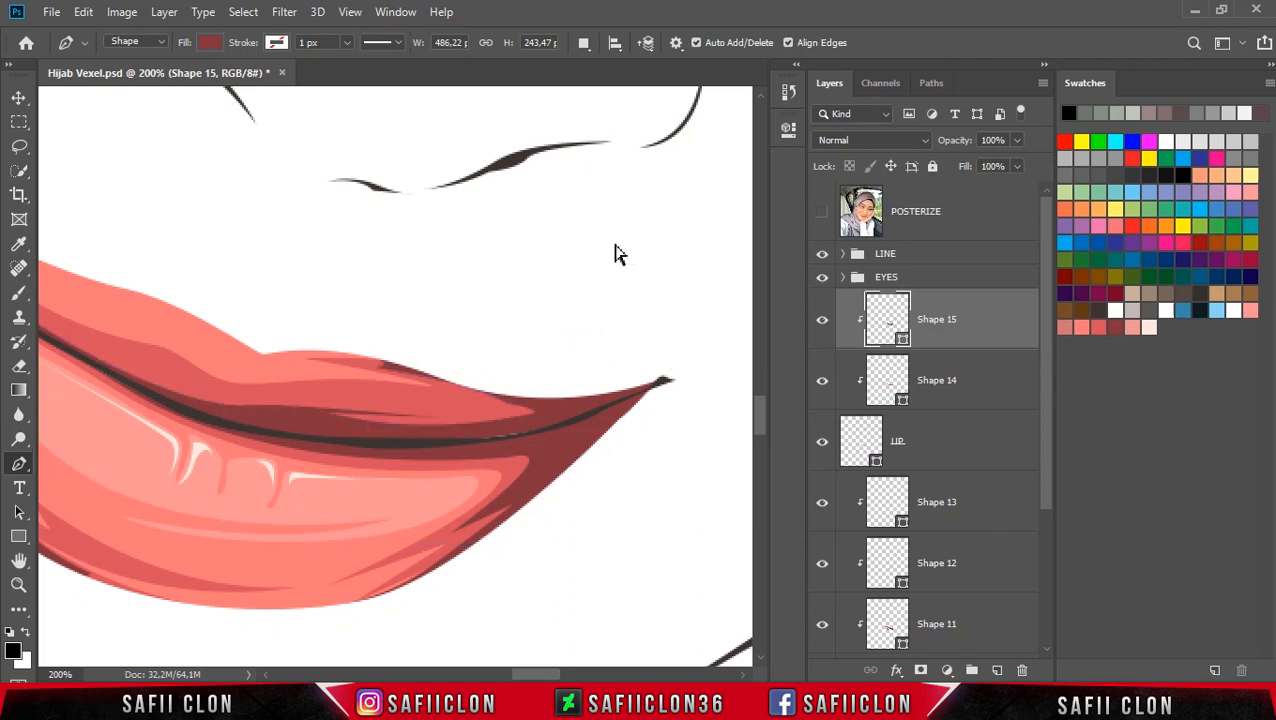
key("ctrl+minus")
key("ctrl+minus")
key("ctrl+minus")
key("ctrl+minus")
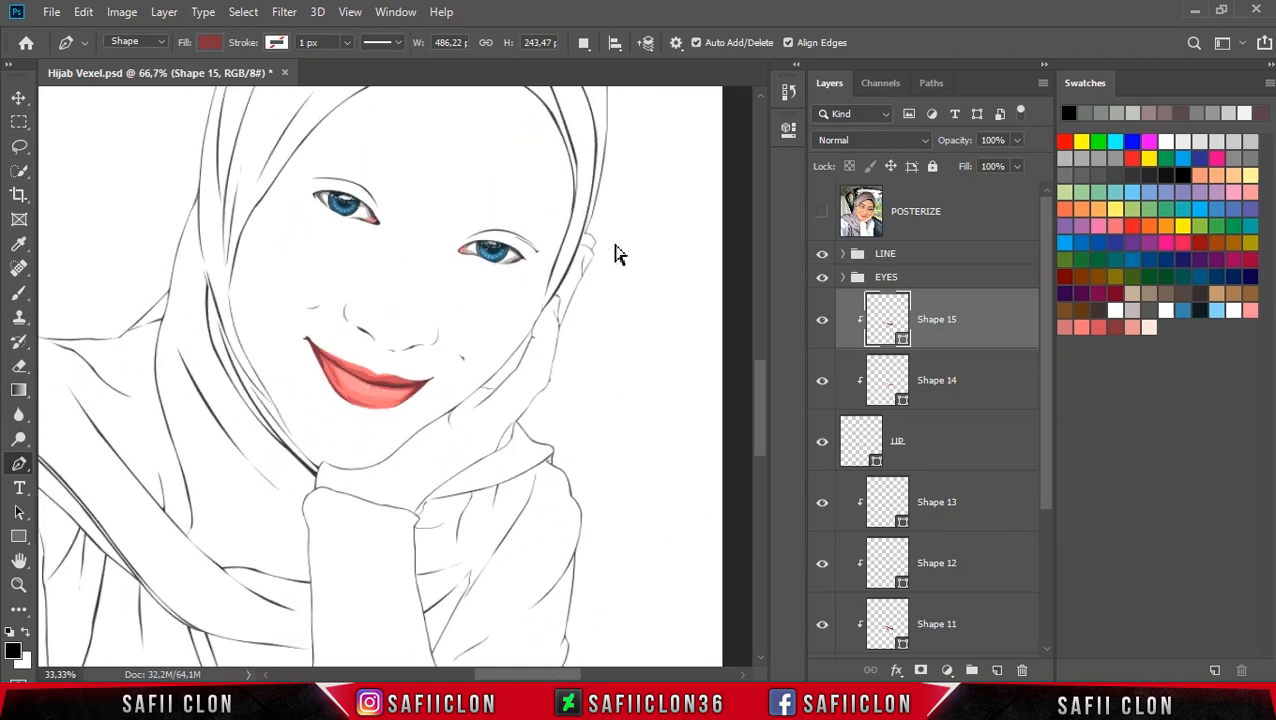
key("ctrl+minus")
key("ctrl+minus")
key("ctrl+plus")
key("ctrl+plus")
key("ctrl+plus")
key("ctrl+plus")
key("ctrl+plus")
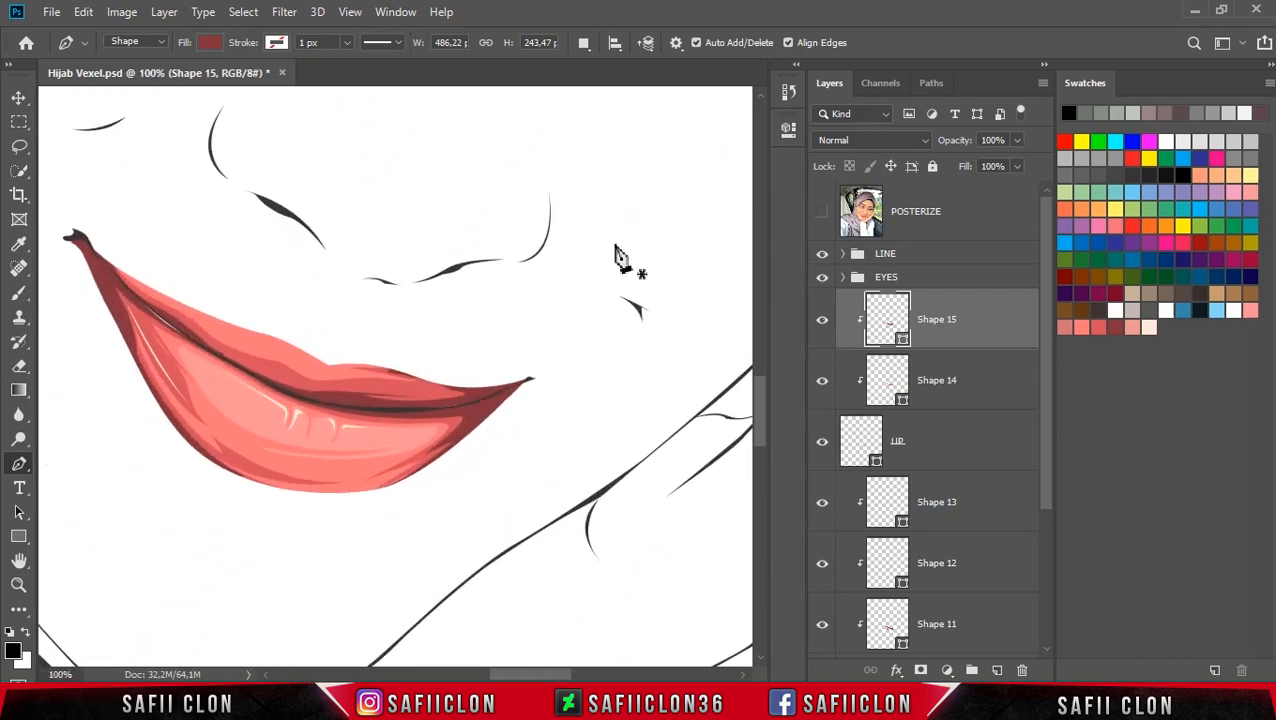
key("ctrl+h")
key("ctrl+plus")
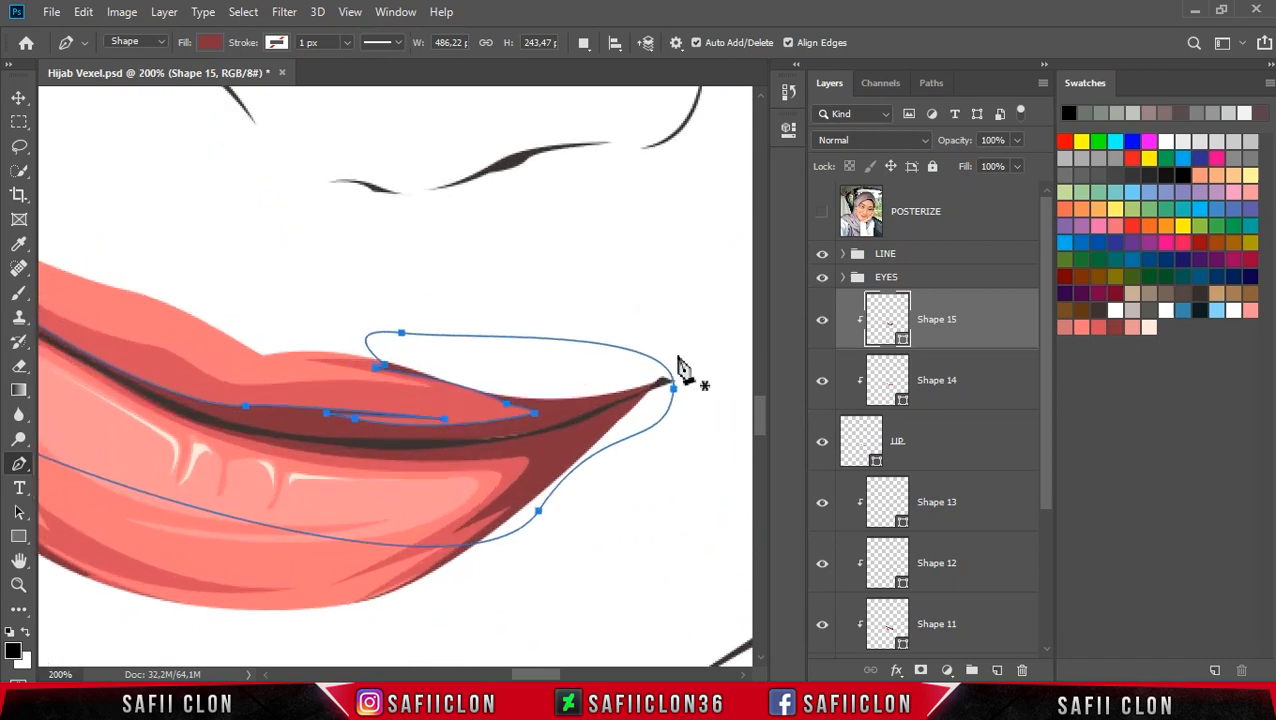
left_click(507, 401)
left_click(469, 386)
left_click(538, 420)
left_click_drag(538, 420, 553, 418)
left_click(470, 400)
left_click(512, 407)
left_click(519, 410)
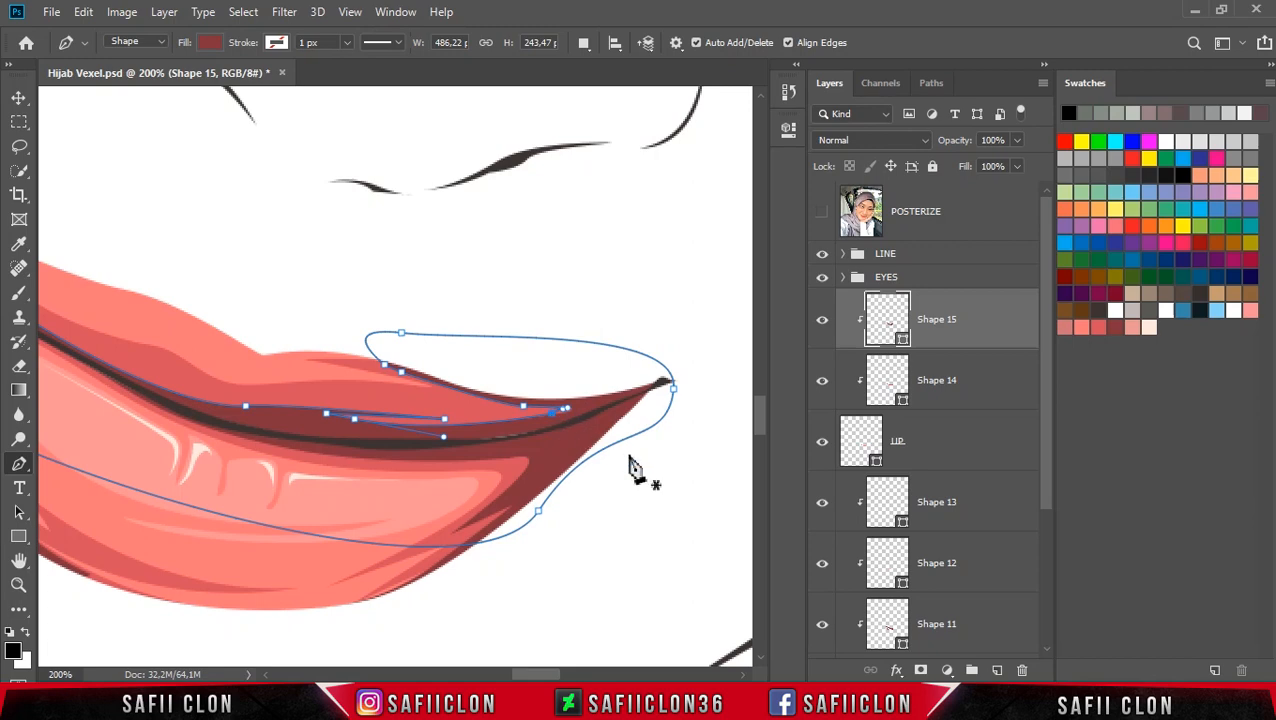
Step: Draw a new Pen shape layer tracing the upper lip's top edge from the left side past the central dip, and close it
left_click(966, 385)
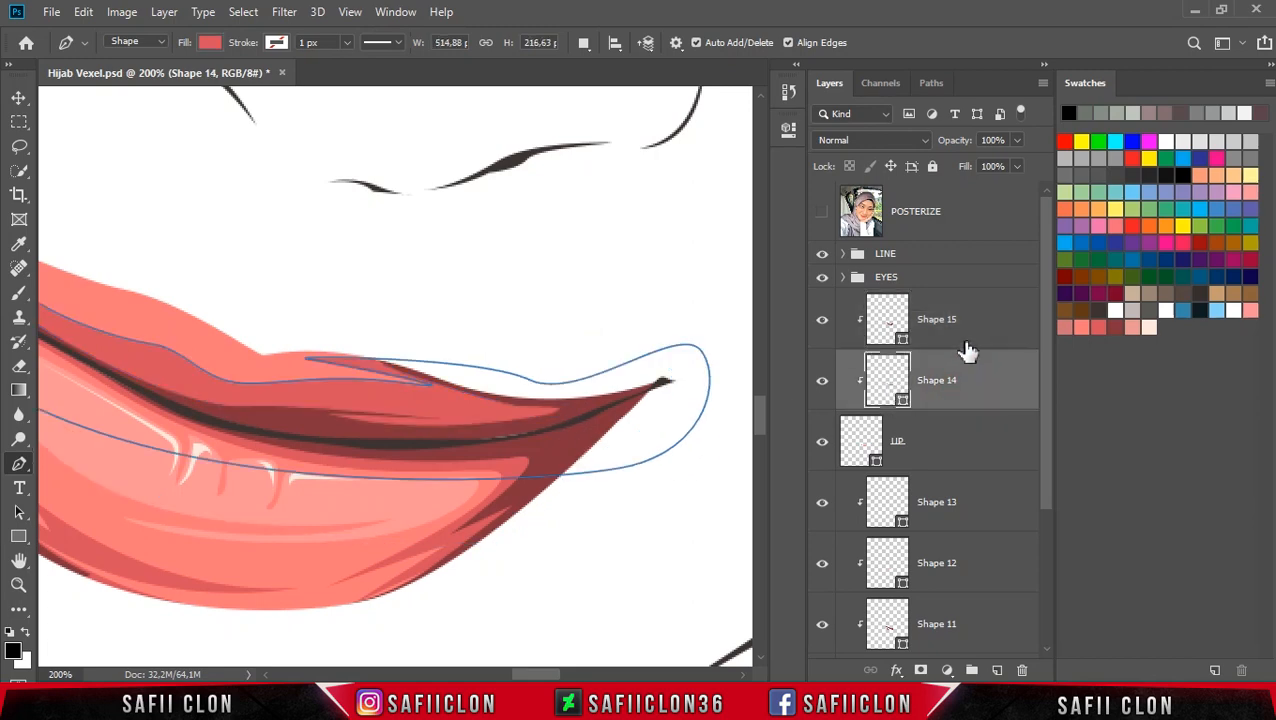
left_click(968, 344)
mouse_move(561, 675)
left_mouse_down()
mouse_move(515, 675)
mouse_move(538, 675)
left_mouse_up()
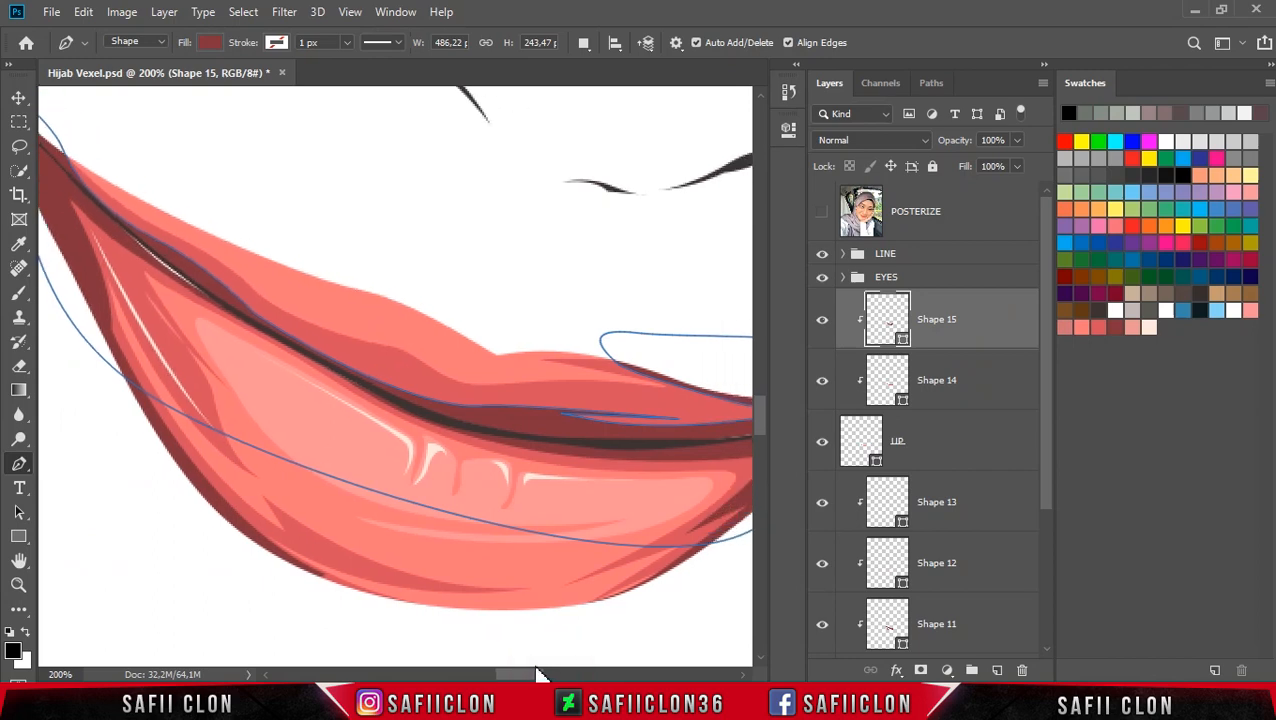
scroll(572, 427, "up", 1)
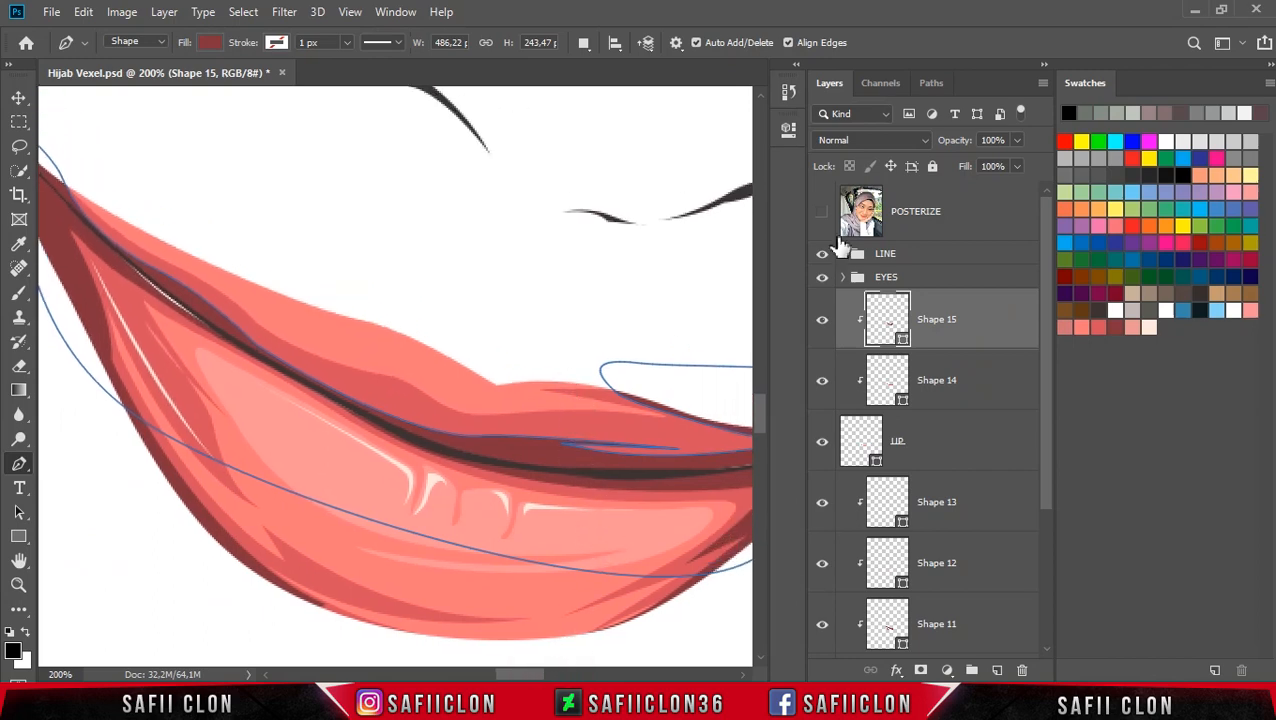
left_click(584, 42)
left_click(590, 62)
left_click(822, 213)
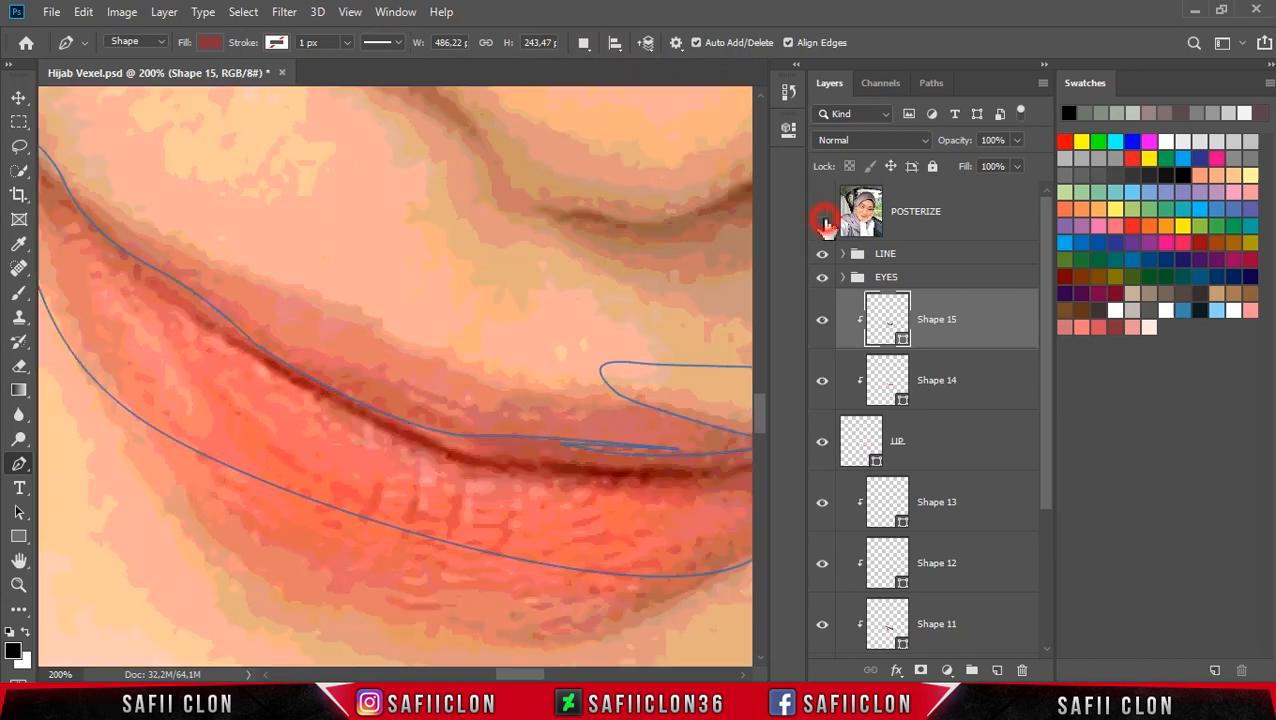
left_click(822, 213)
left_click(260, 289)
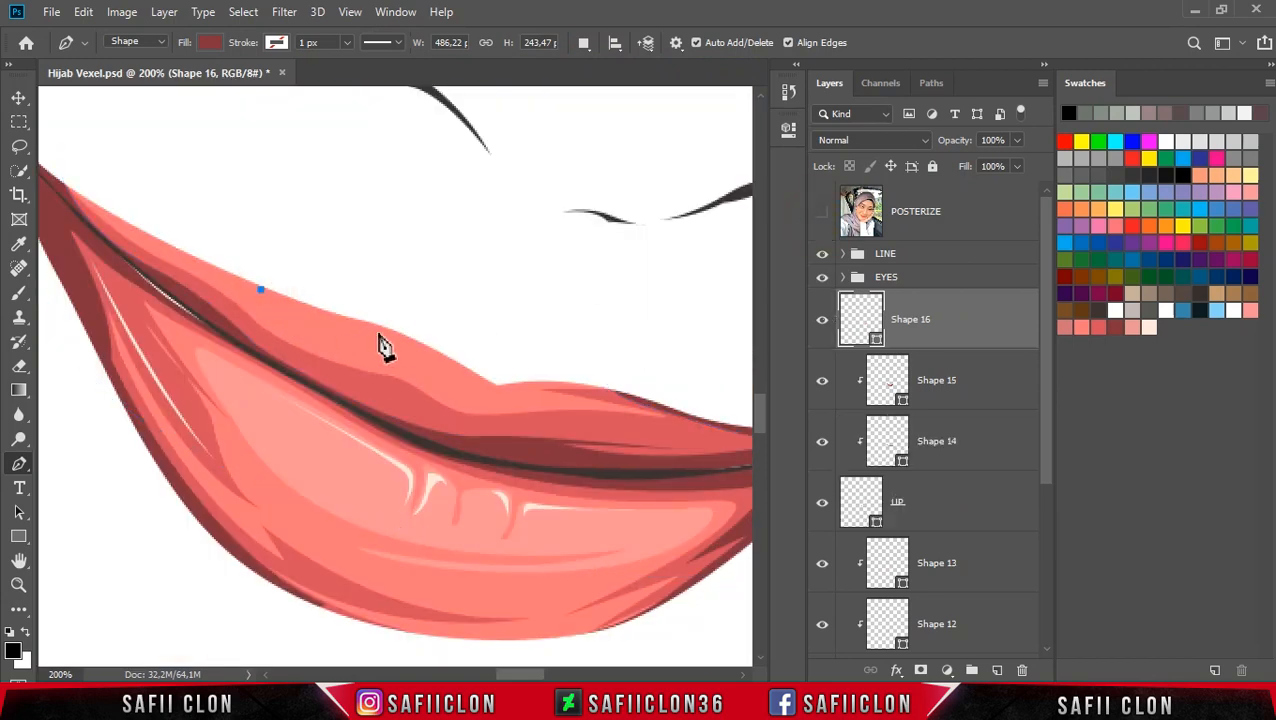
left_click(324, 318)
left_click(352, 321)
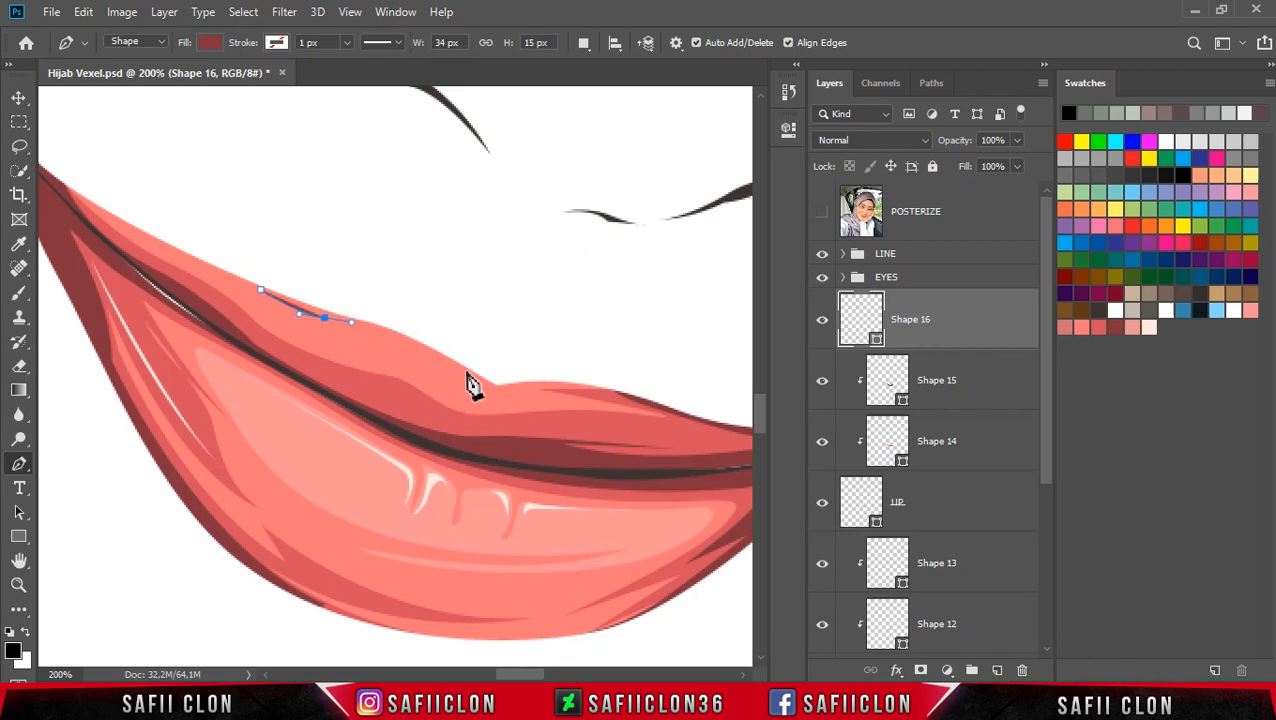
left_click_drag(493, 390, 557, 437)
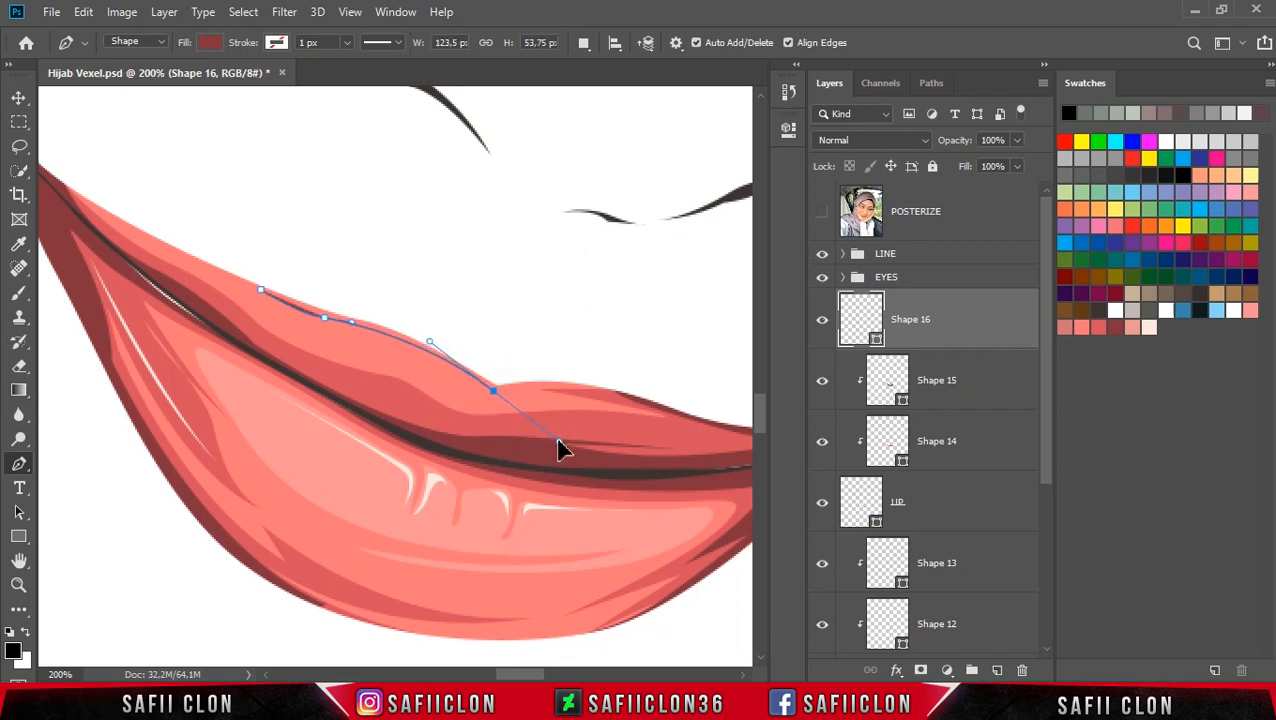
left_click(493, 398)
left_click_drag(602, 381, 648, 387)
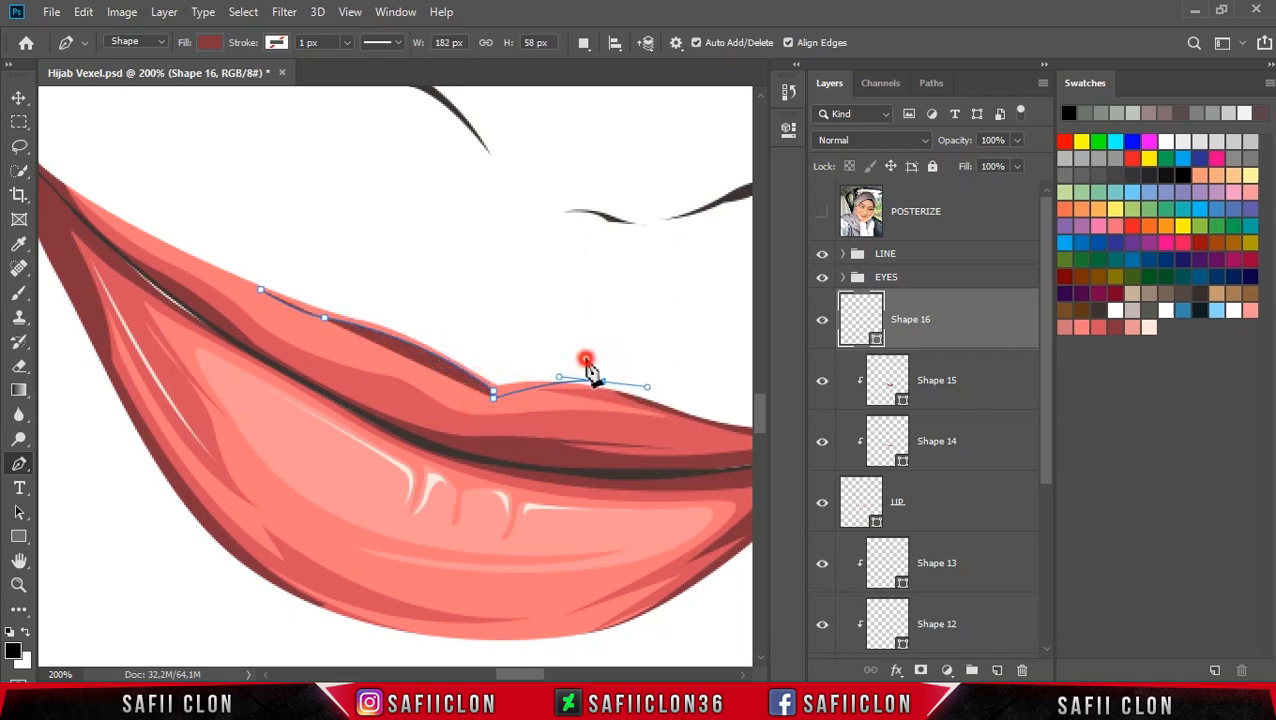
left_click(585, 359)
left_click_drag(407, 312, 398, 309)
left_click(284, 282)
left_click(262, 289)
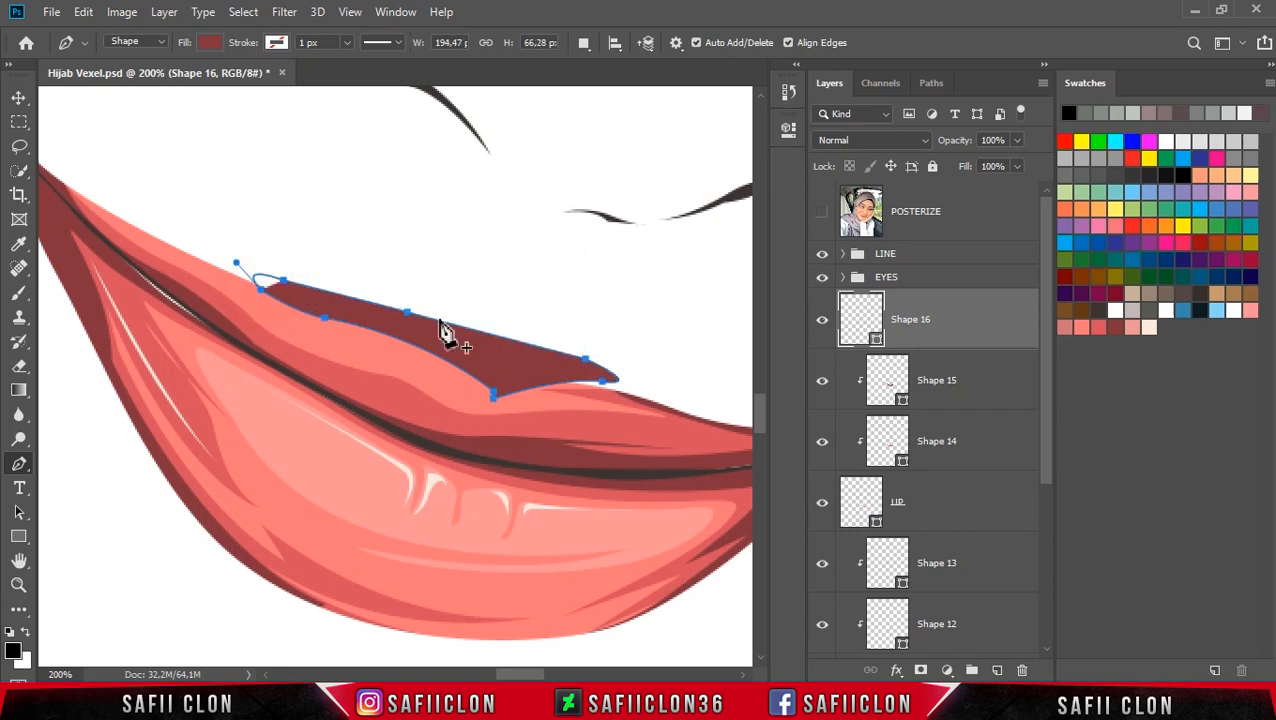
Step: Clip the new shape to the lip layer and set its fill to the light pink fca9aa
right_click(945, 326)
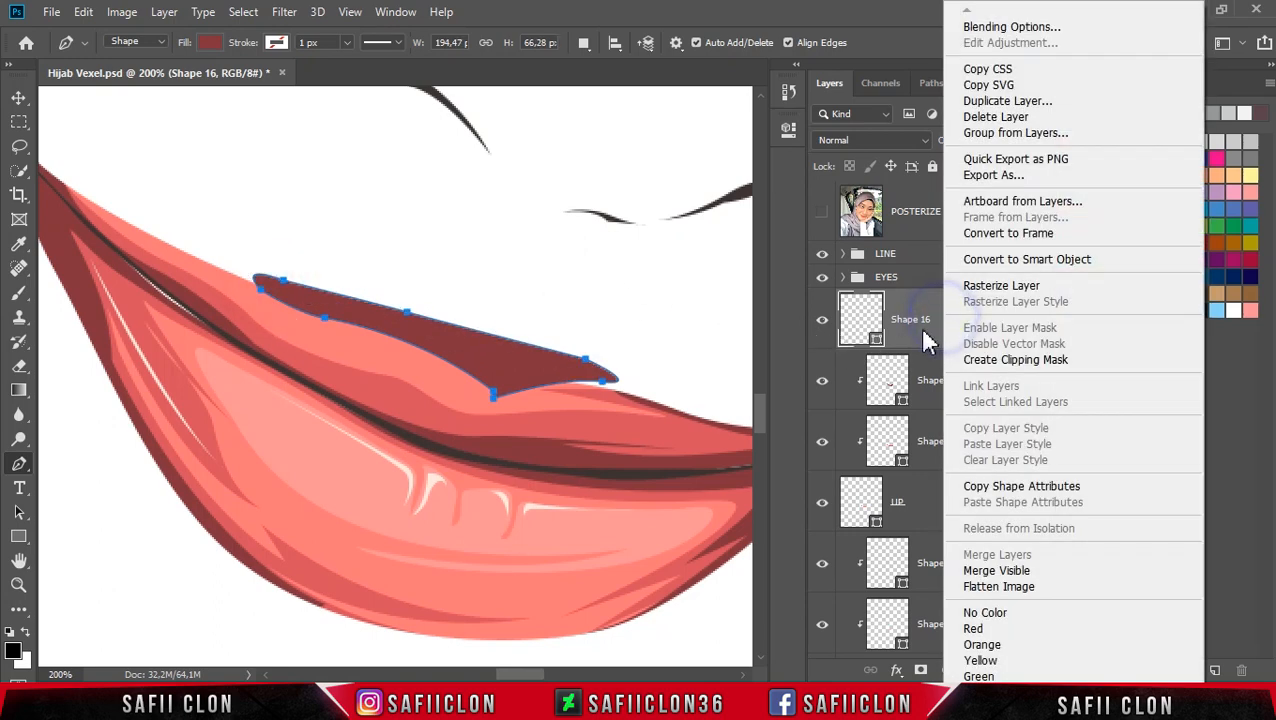
left_click(968, 360)
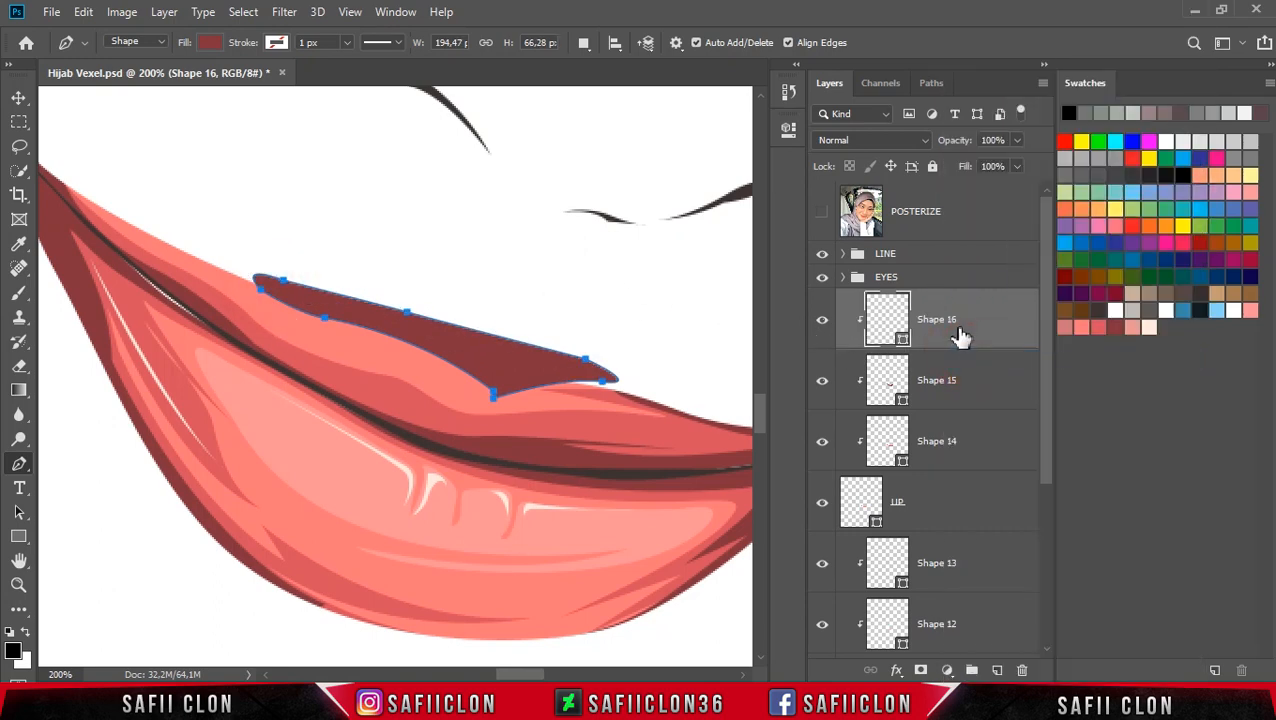
double_click(886, 325)
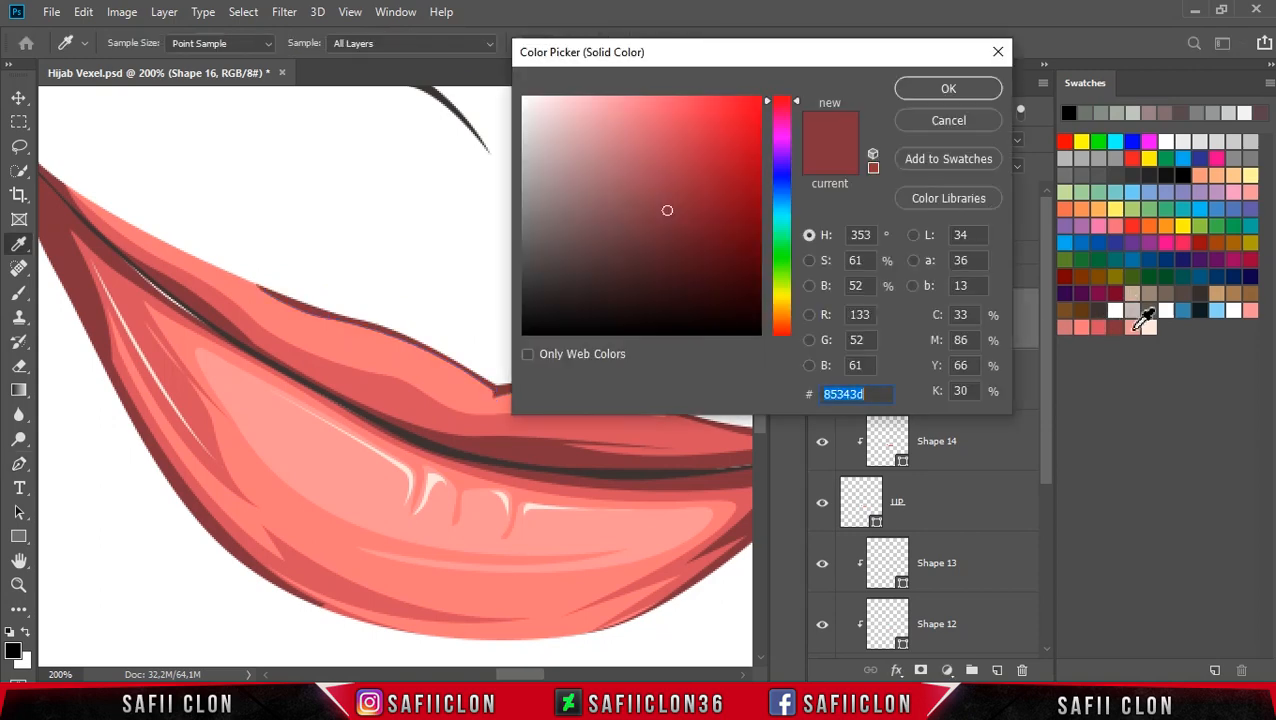
left_click(1137, 328)
left_click(1150, 330)
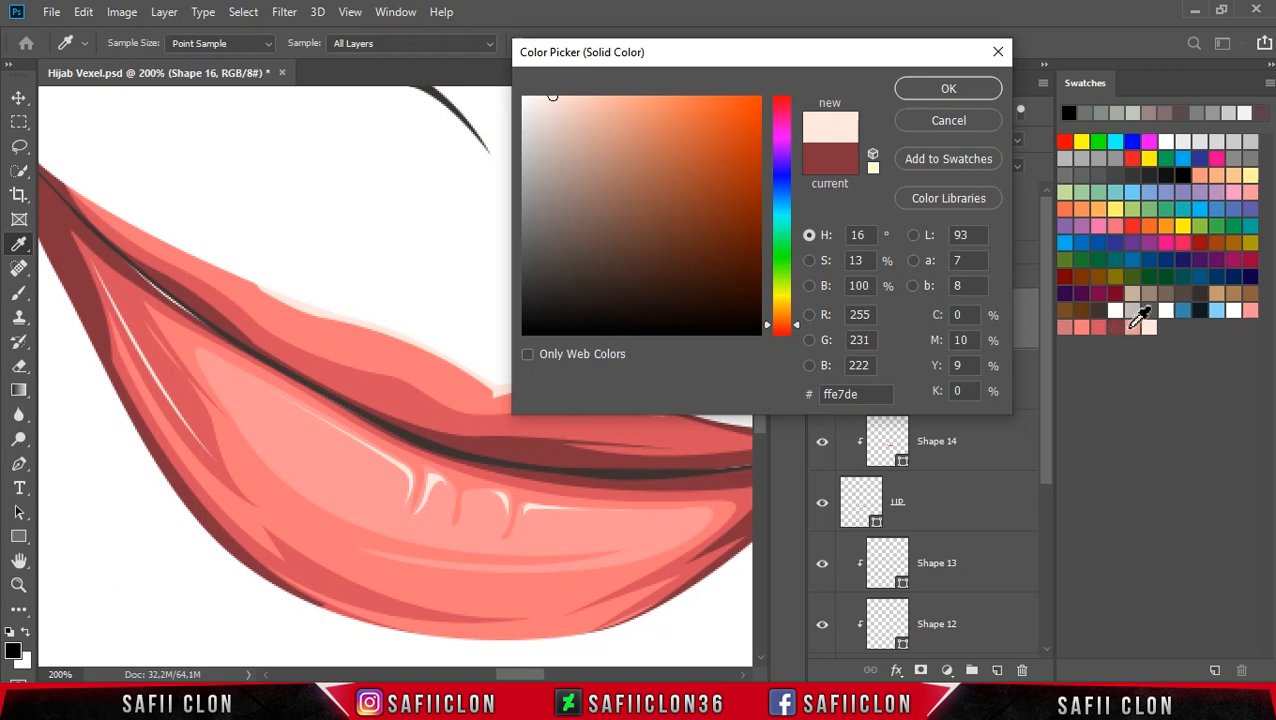
left_click(1134, 326)
left_click_drag(738, 57, 906, 81)
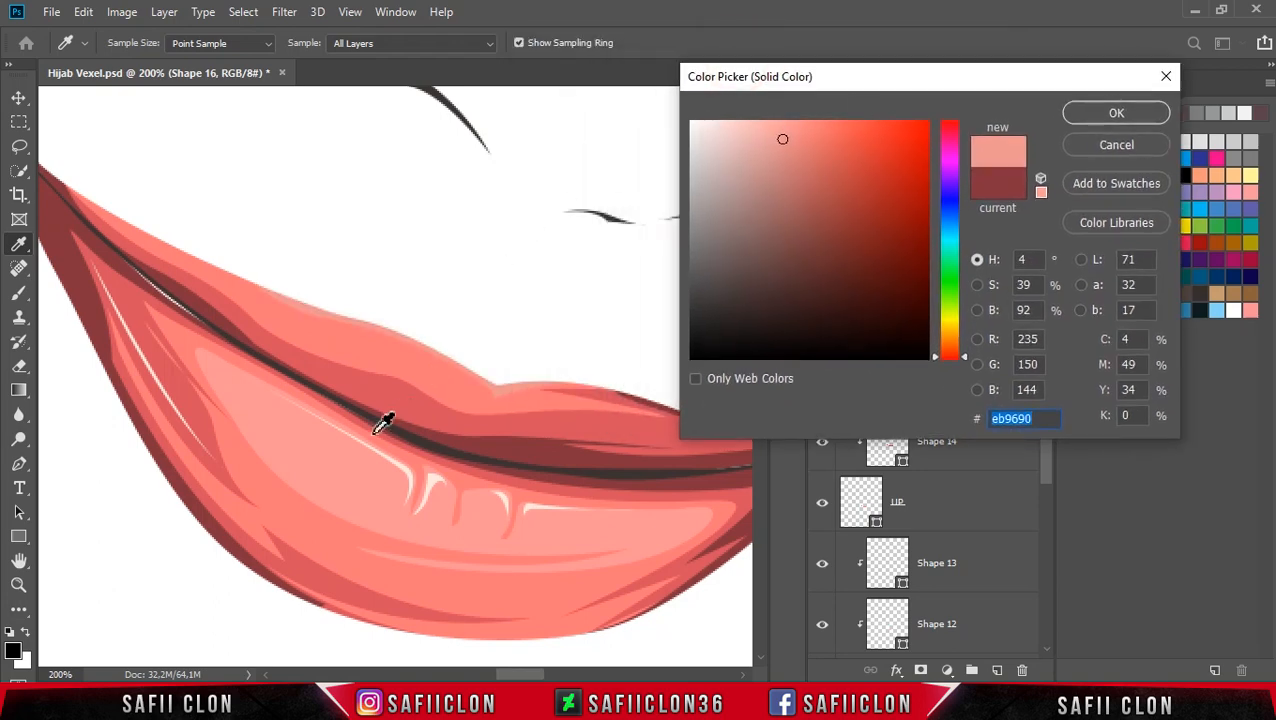
left_click(338, 484)
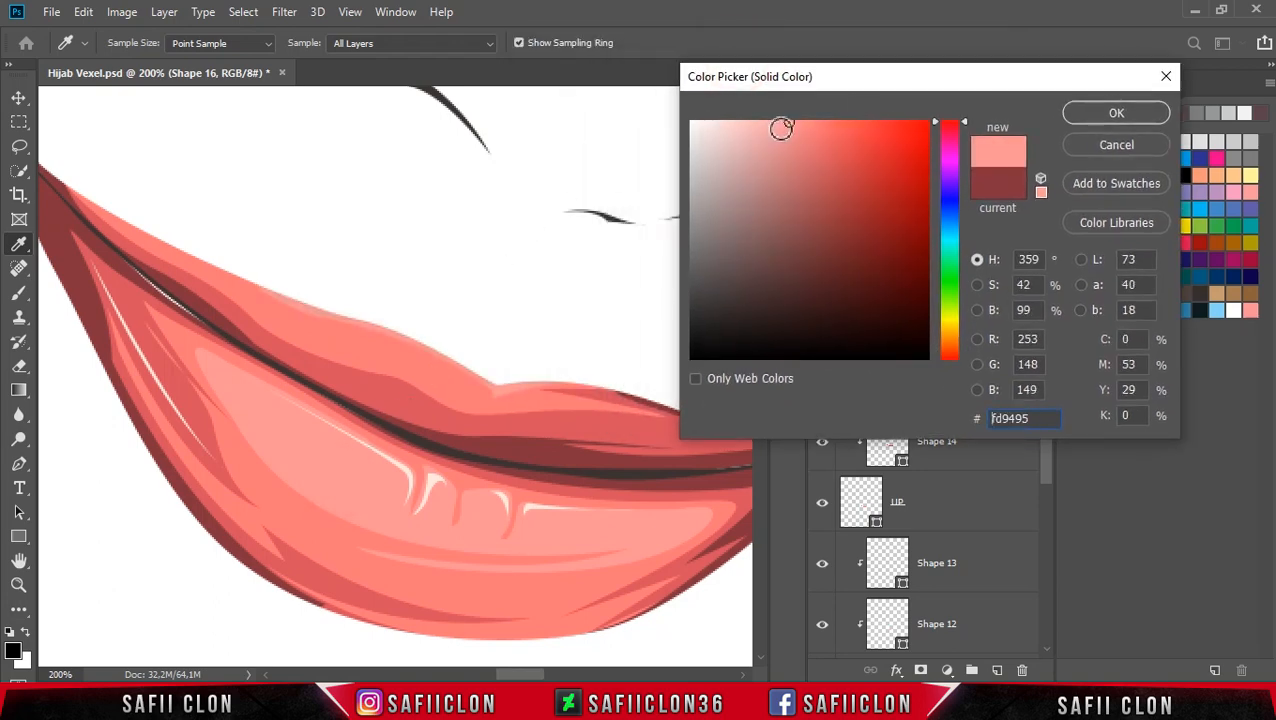
left_click_drag(783, 124, 775, 122)
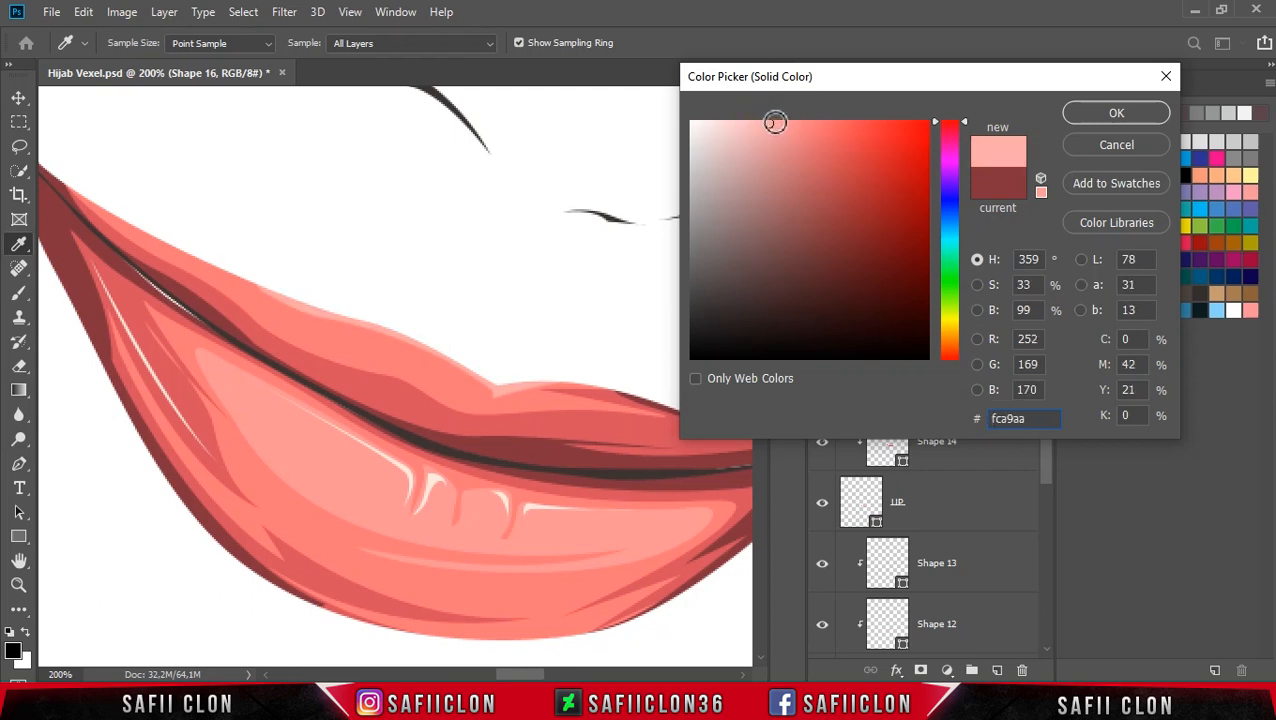
left_click(1110, 116)
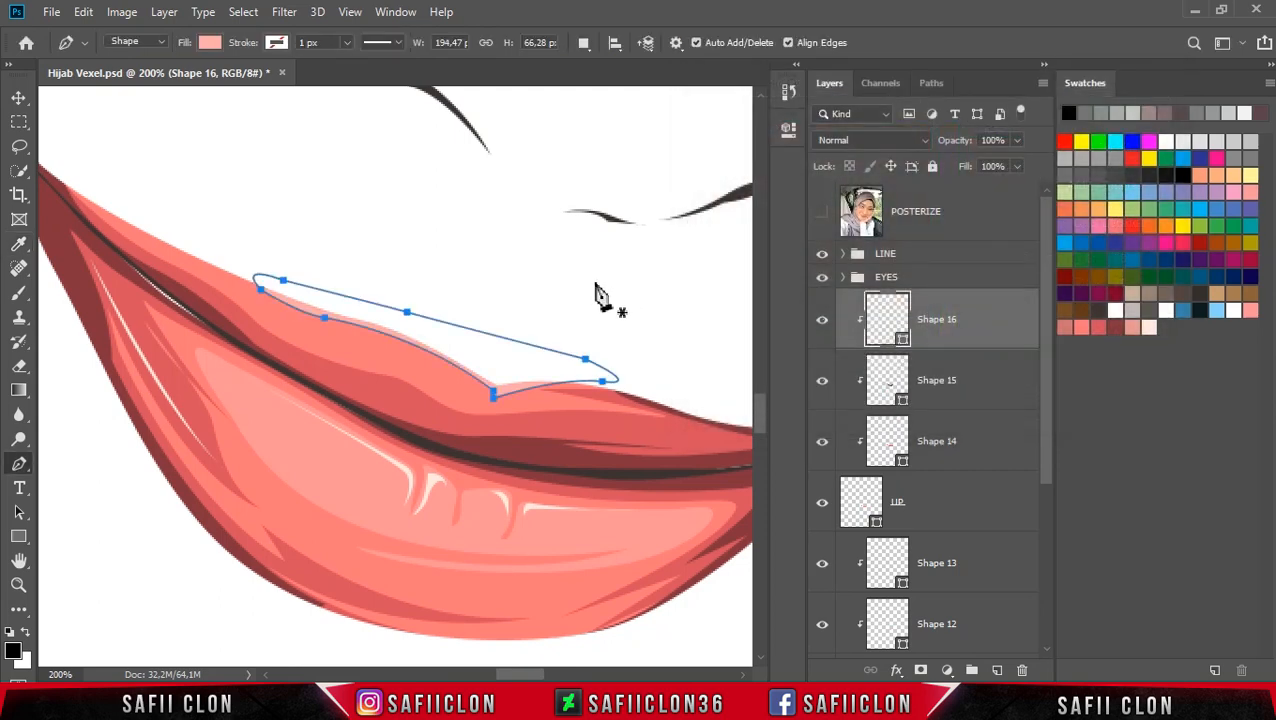
Step: Zoom out to review the shaded lips against the whole face
key("ctrl+minus")
key("ctrl+minus")
key("Return")
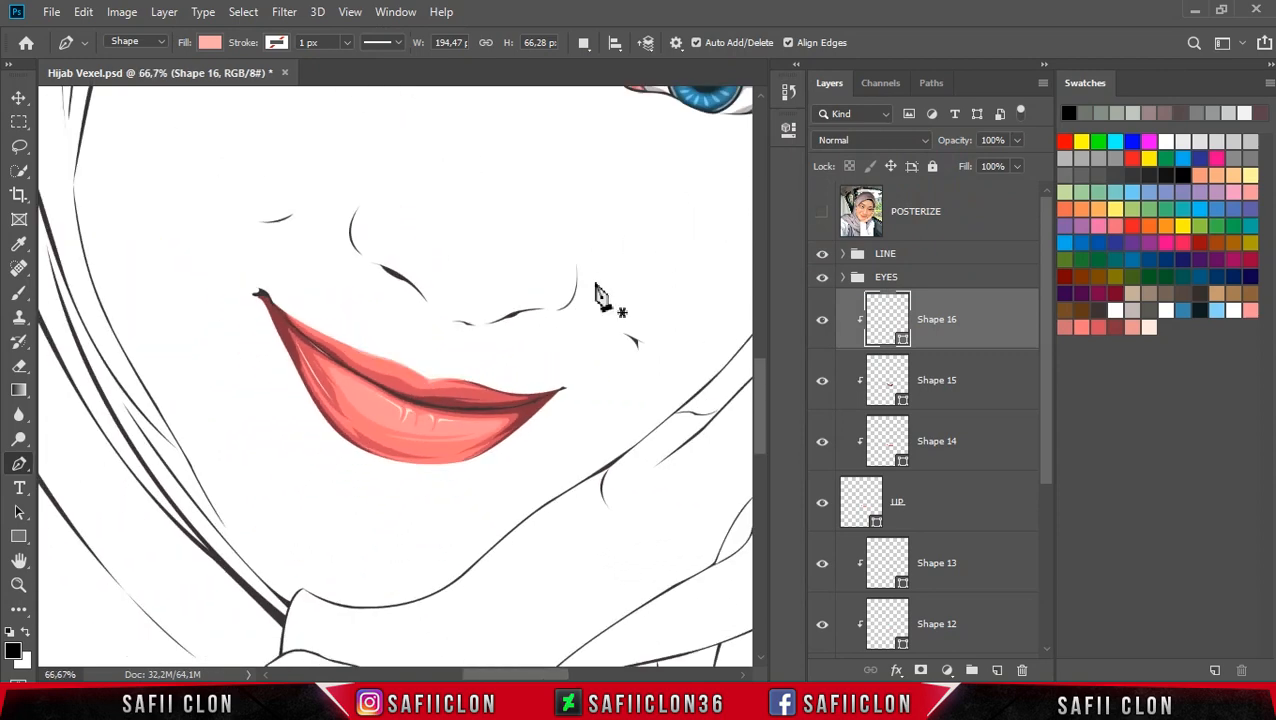
key("ctrl+minus")
key("ctrl+minus")
key("ctrl+plus")
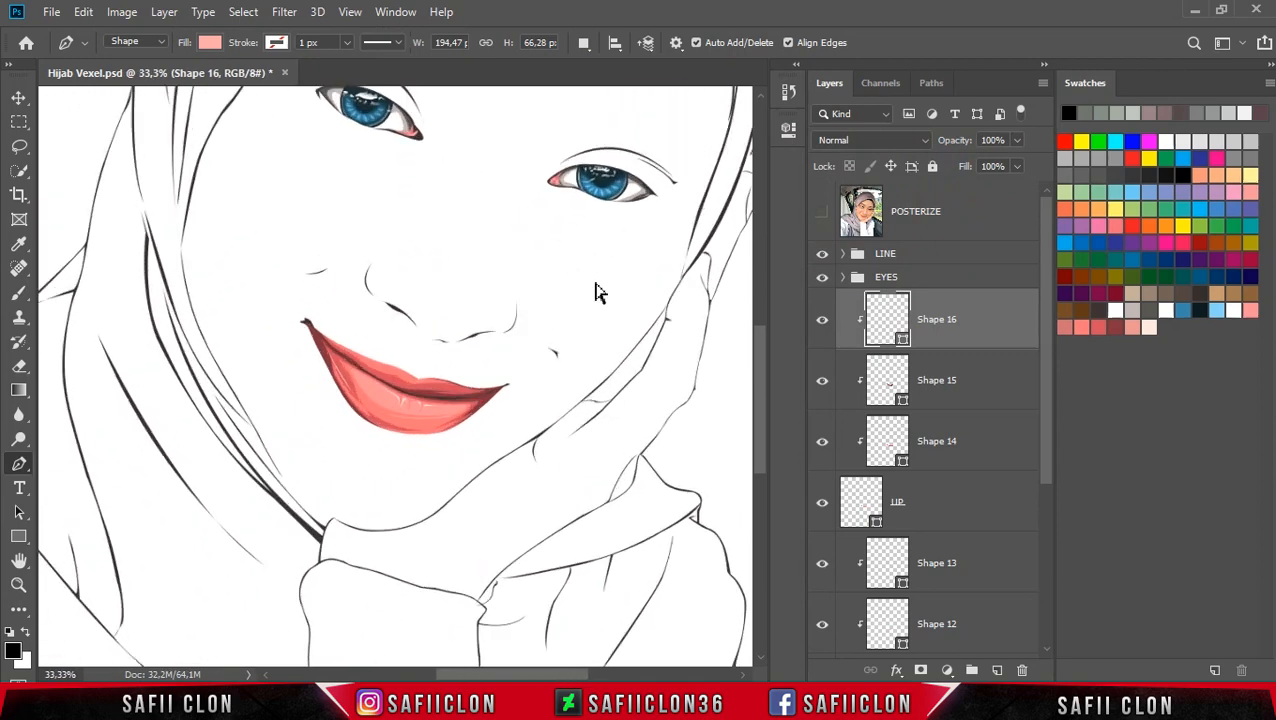
key("ctrl+plus")
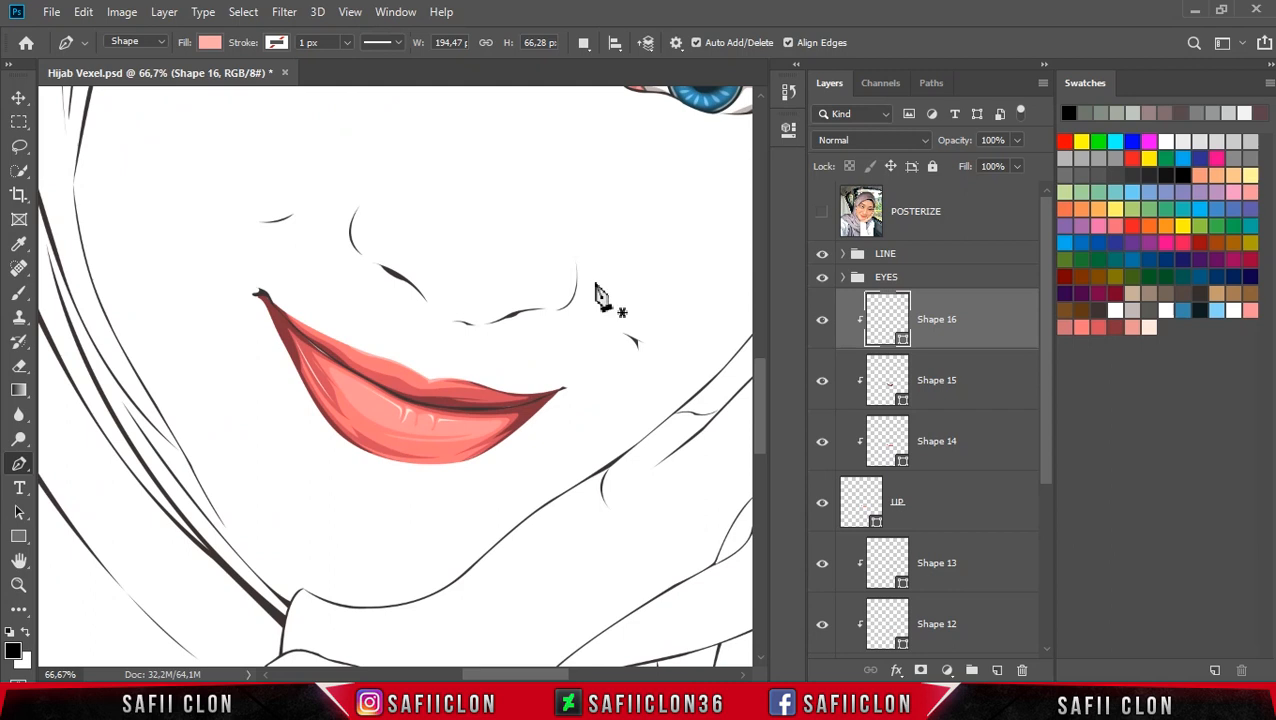
Step: Select Shape 11 and move its anchor points near the lower lip's right corner to follow the dark inner edge
left_click_drag(1050, 393, 1052, 490)
left_click(1000, 422)
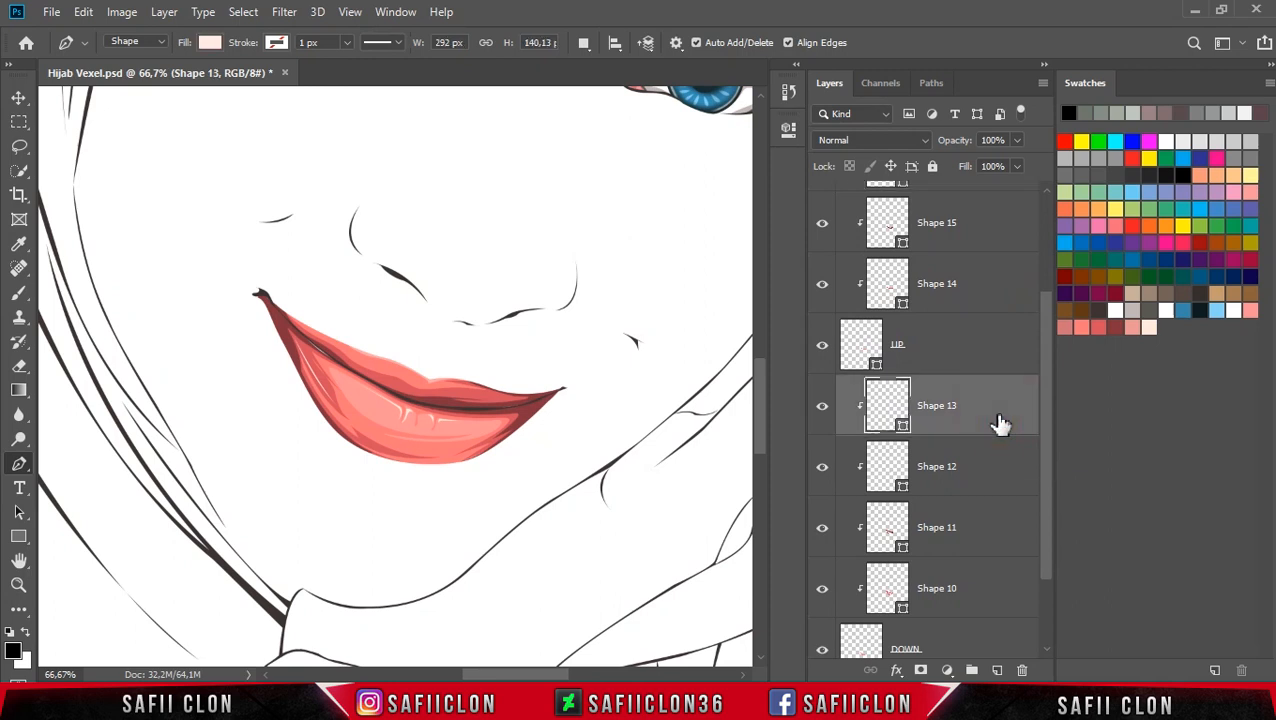
left_click(1004, 468)
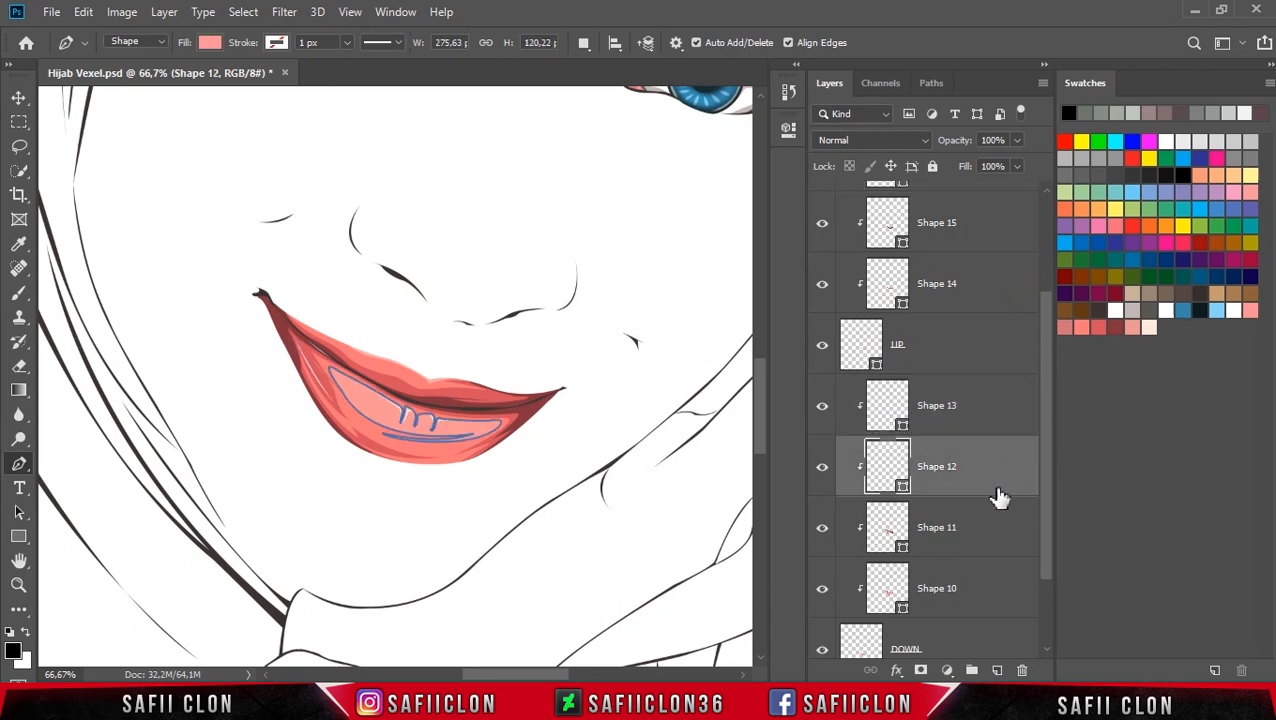
left_click(996, 520)
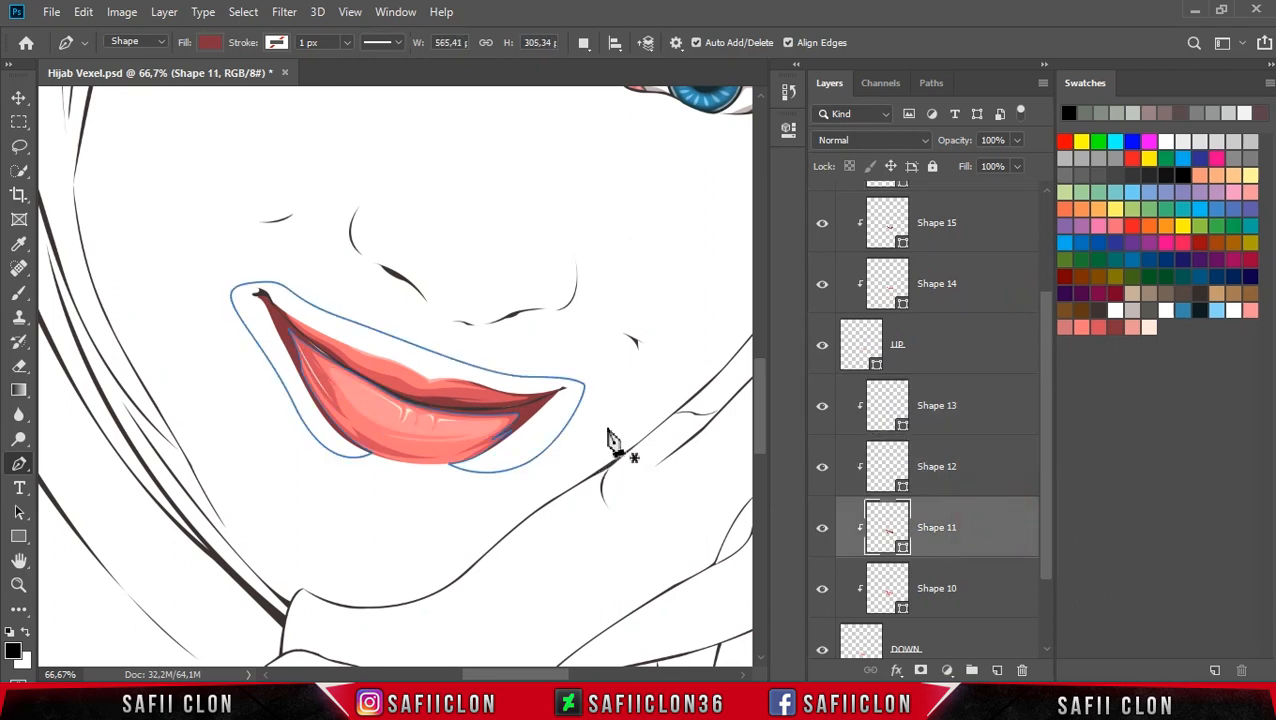
scroll(607, 438, "up", 5)
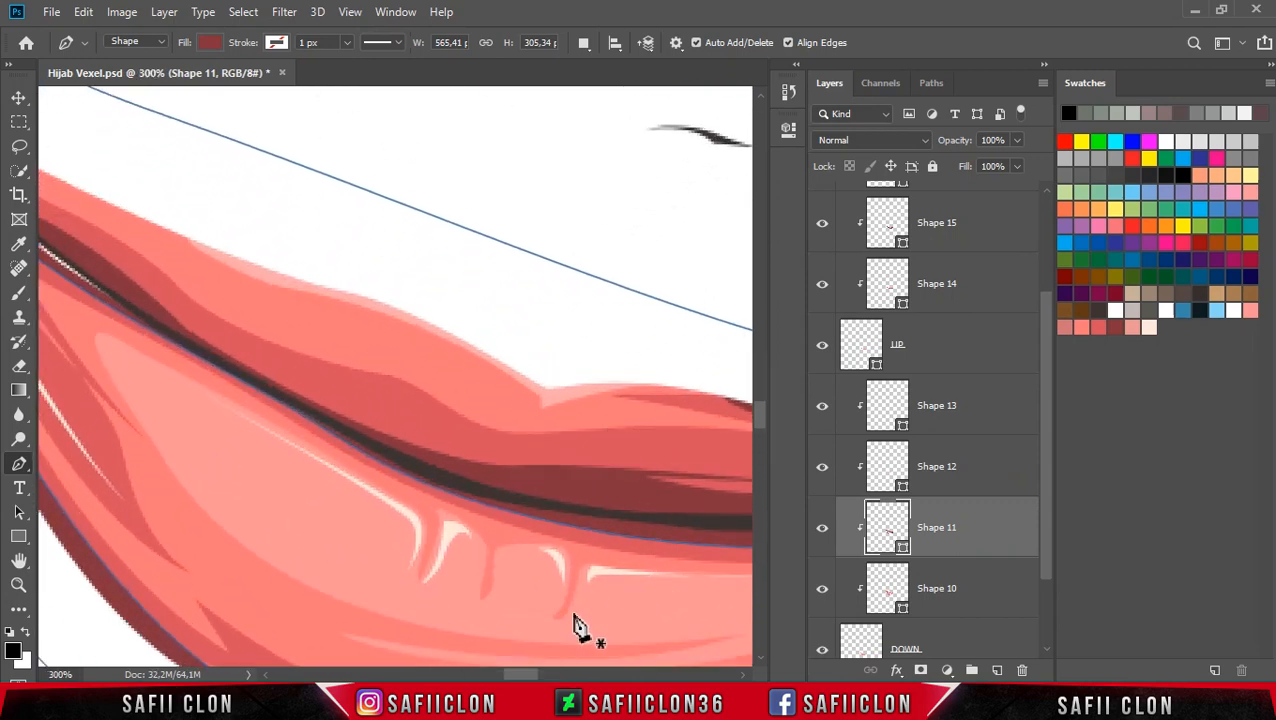
left_click_drag(528, 678, 551, 680)
scroll(484, 444, "down", 3)
left_click(449, 434, "ctrl")
left_click(471, 380, "ctrl")
left_click_drag(471, 379, 540, 346)
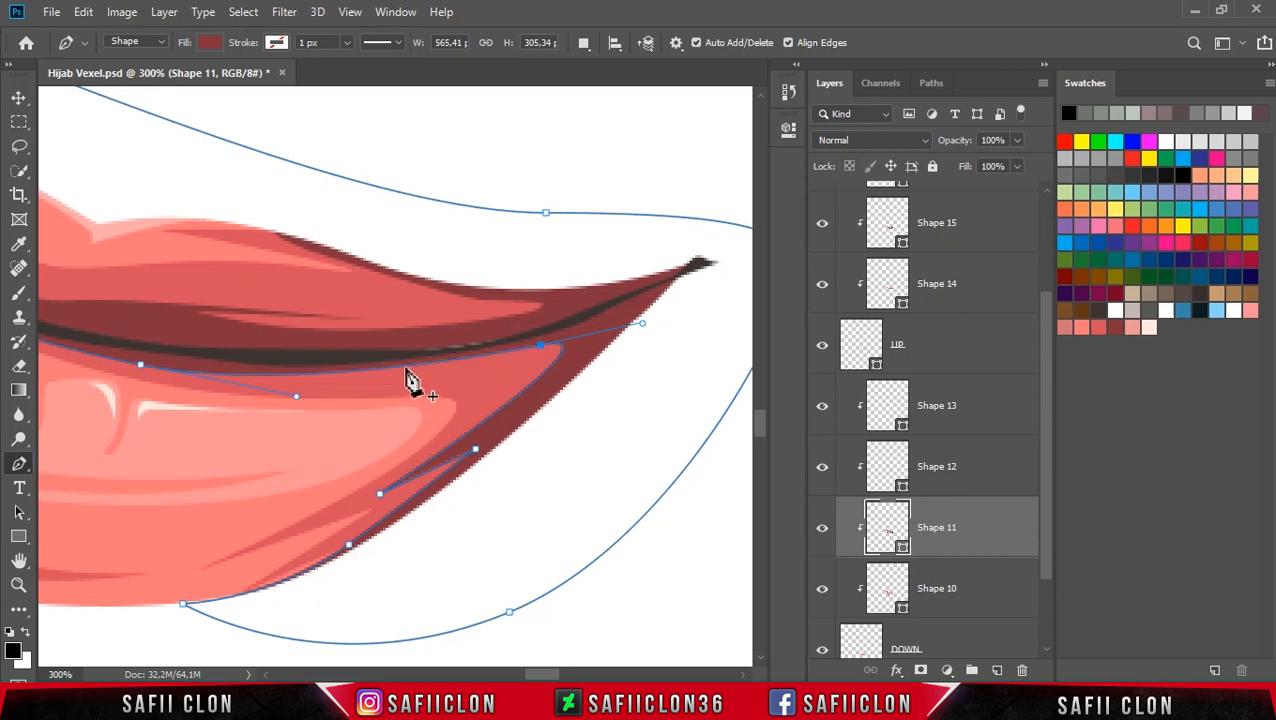
left_click_drag(410, 366, 416, 379)
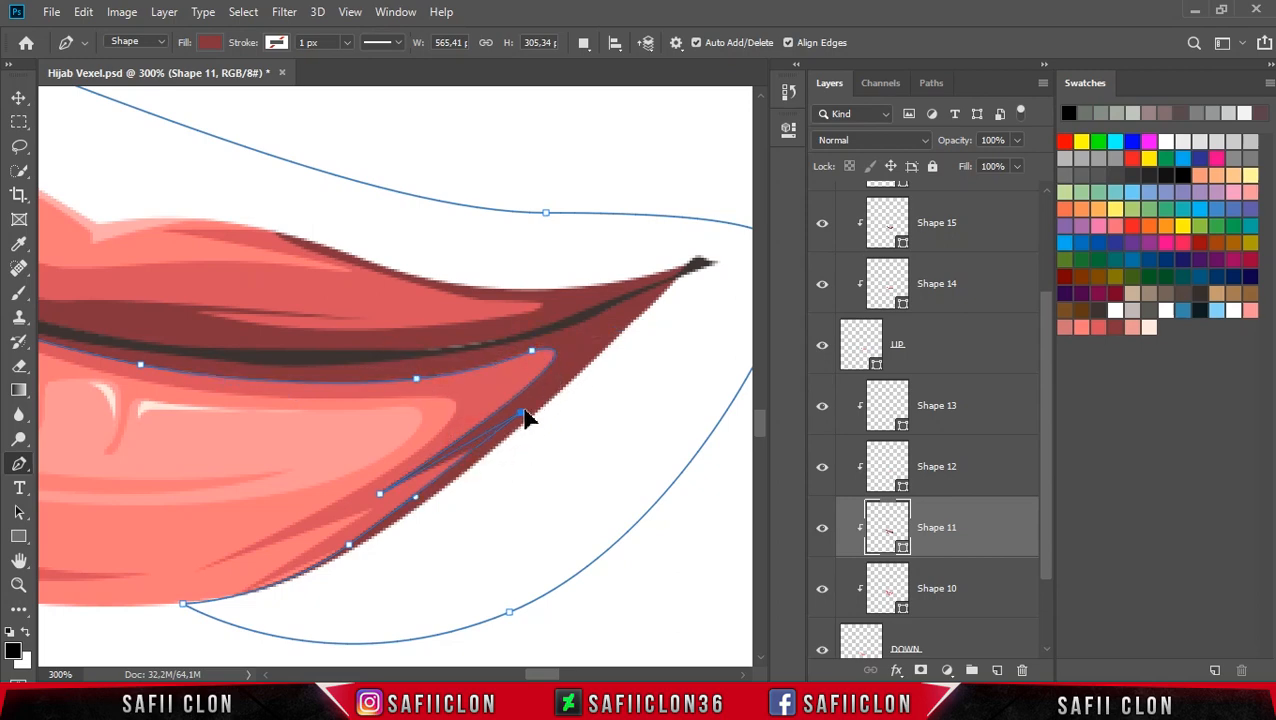
Step: Review the face at lower zoom and select the DOWN lower-lip layer
left_click(590, 450, "ctrl")
key("ctrl+minus")
key("ctrl+minus")
key("ctrl+minus")
key("ctrl+minus")
key("ctrl+minus")
key("ctrl+minus")
key("ctrl+minus")
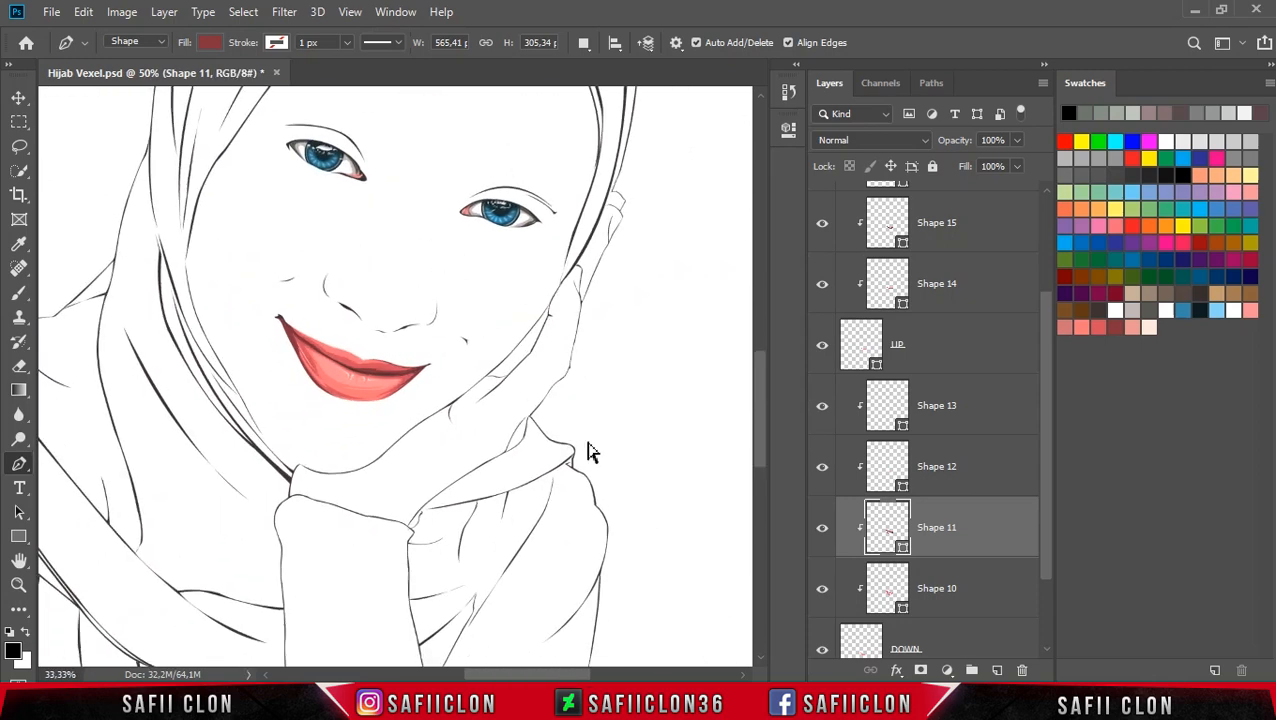
key("ctrl+plus")
key("ctrl+plus")
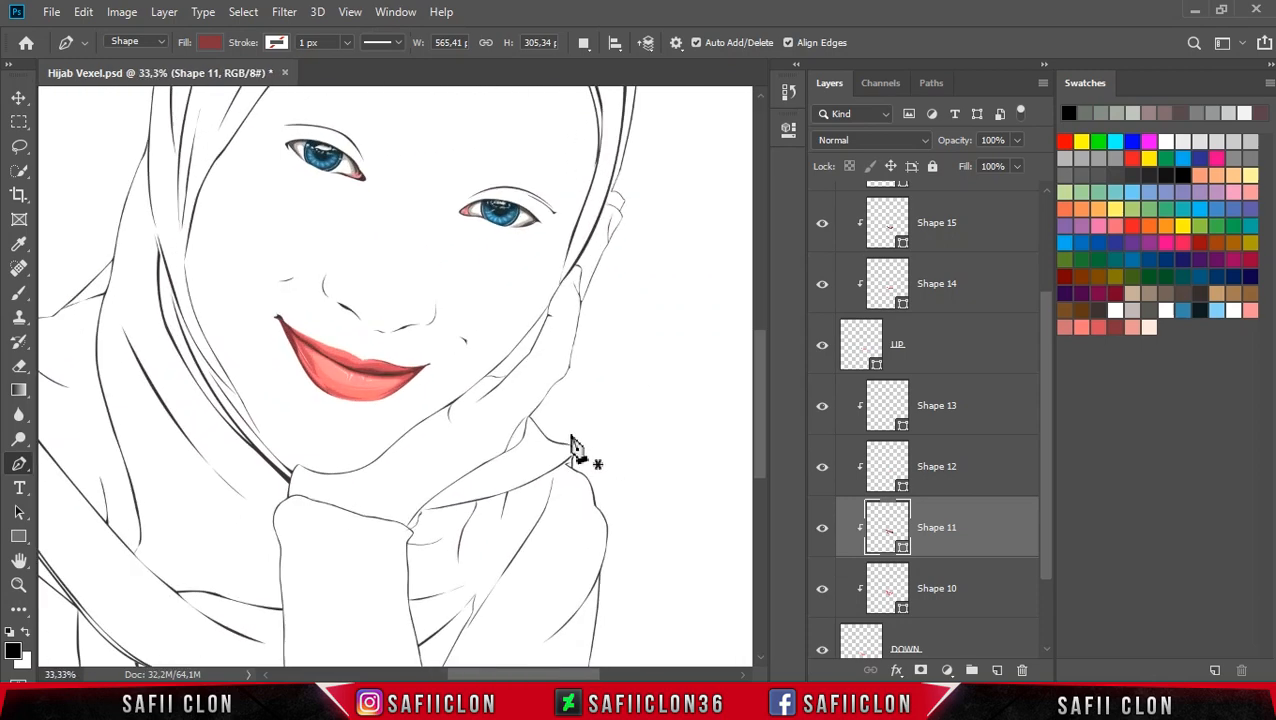
scroll(573, 447, "up", 2)
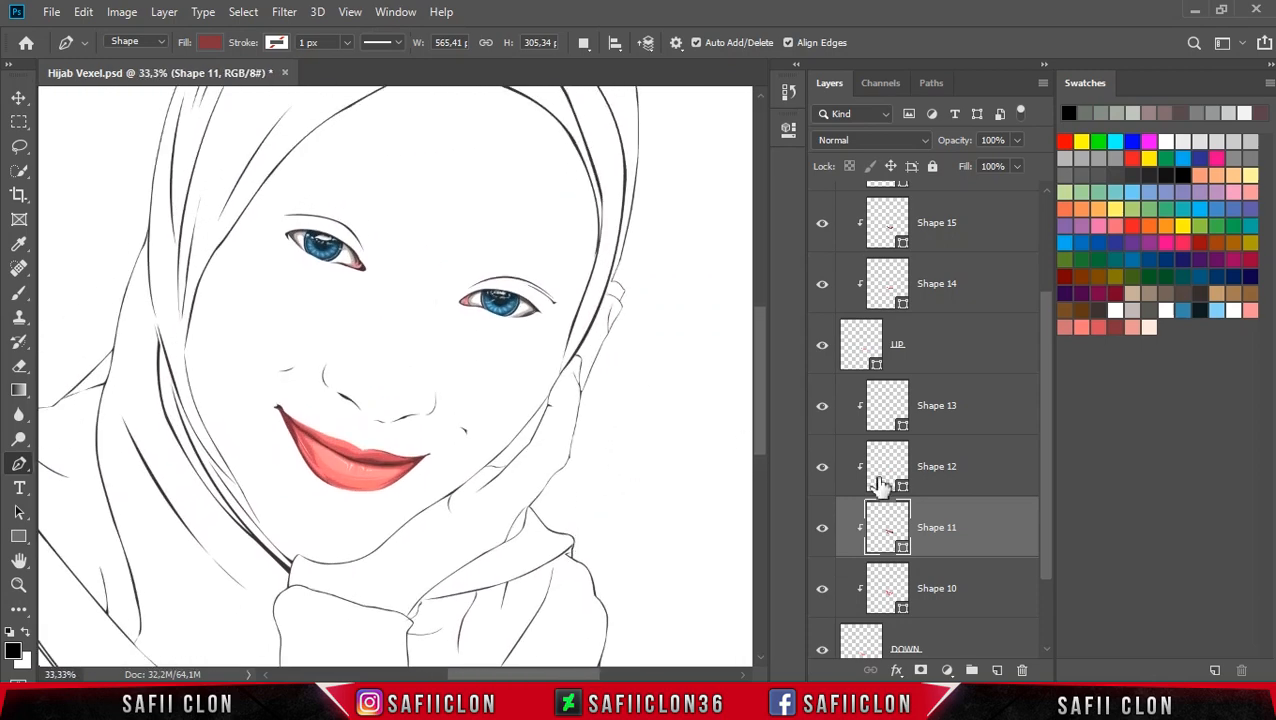
scroll(970, 490, "down", 3)
left_click(973, 548)
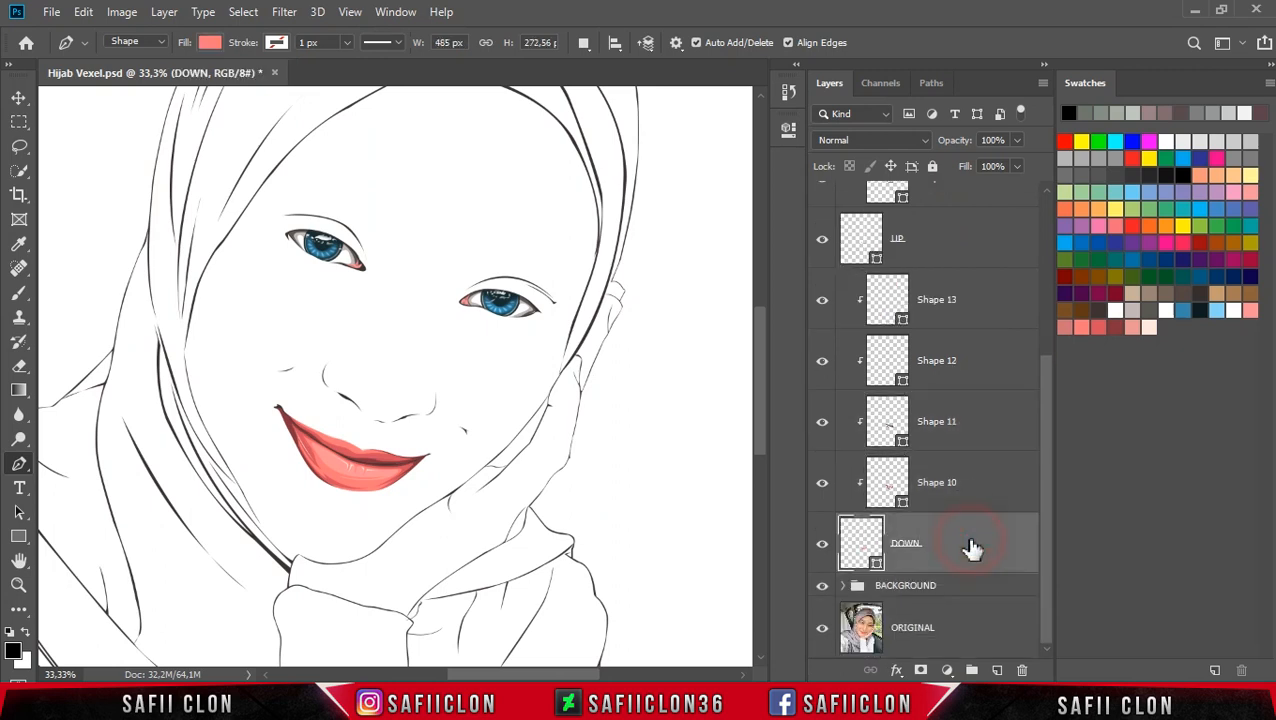
Step: Group all lip layers, from DOWN up to Shape 16, into a new group named LIP
scroll(968, 547, "up", 7)
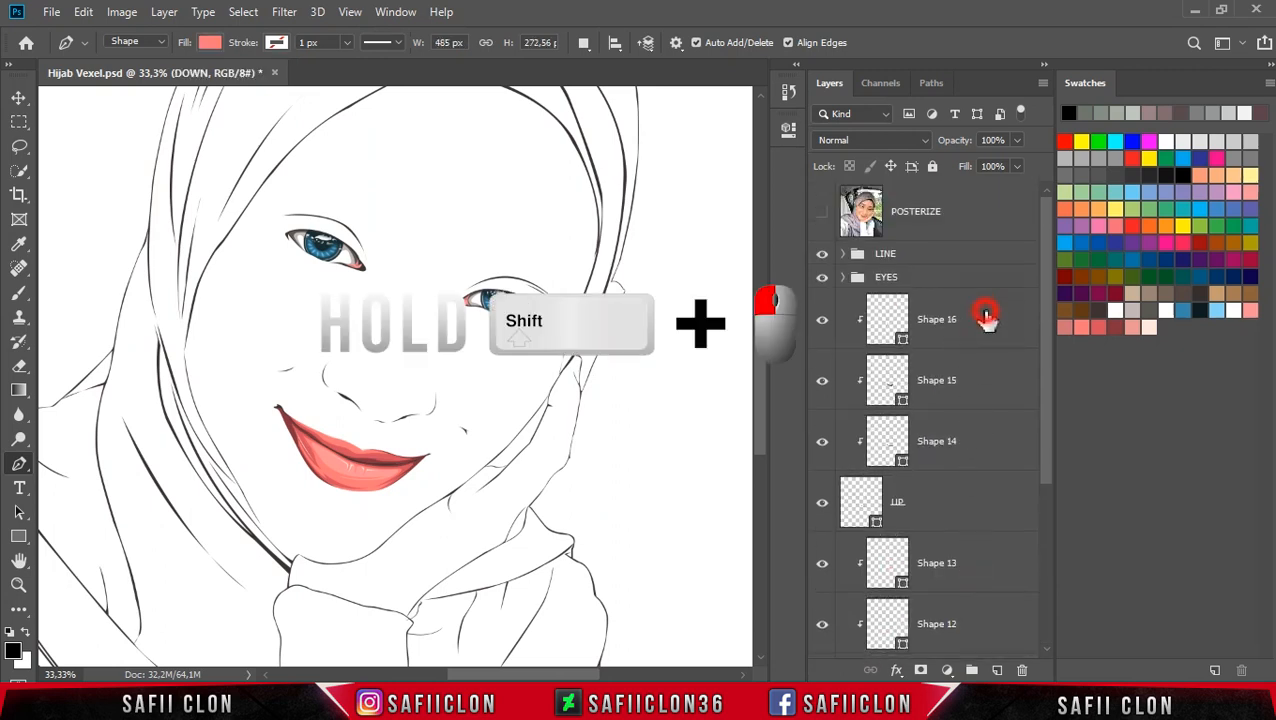
left_click(986, 316, "shift")
right_click(968, 316)
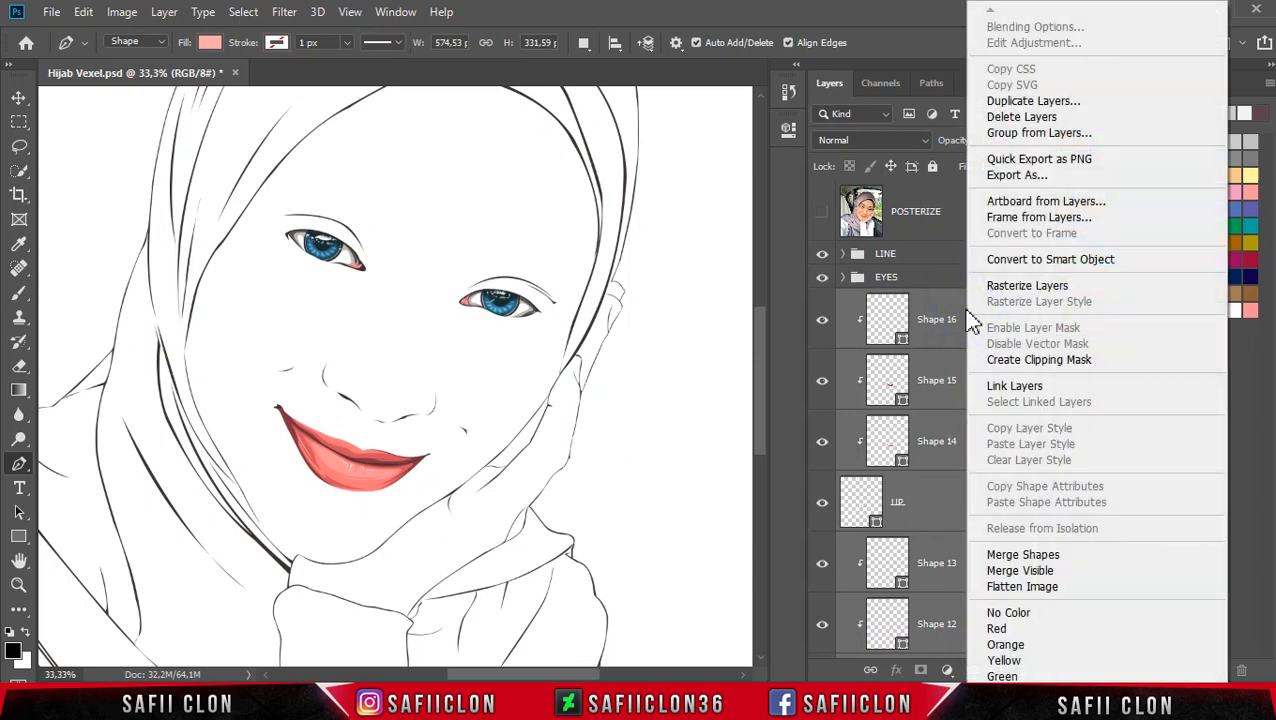
left_click(1040, 132)
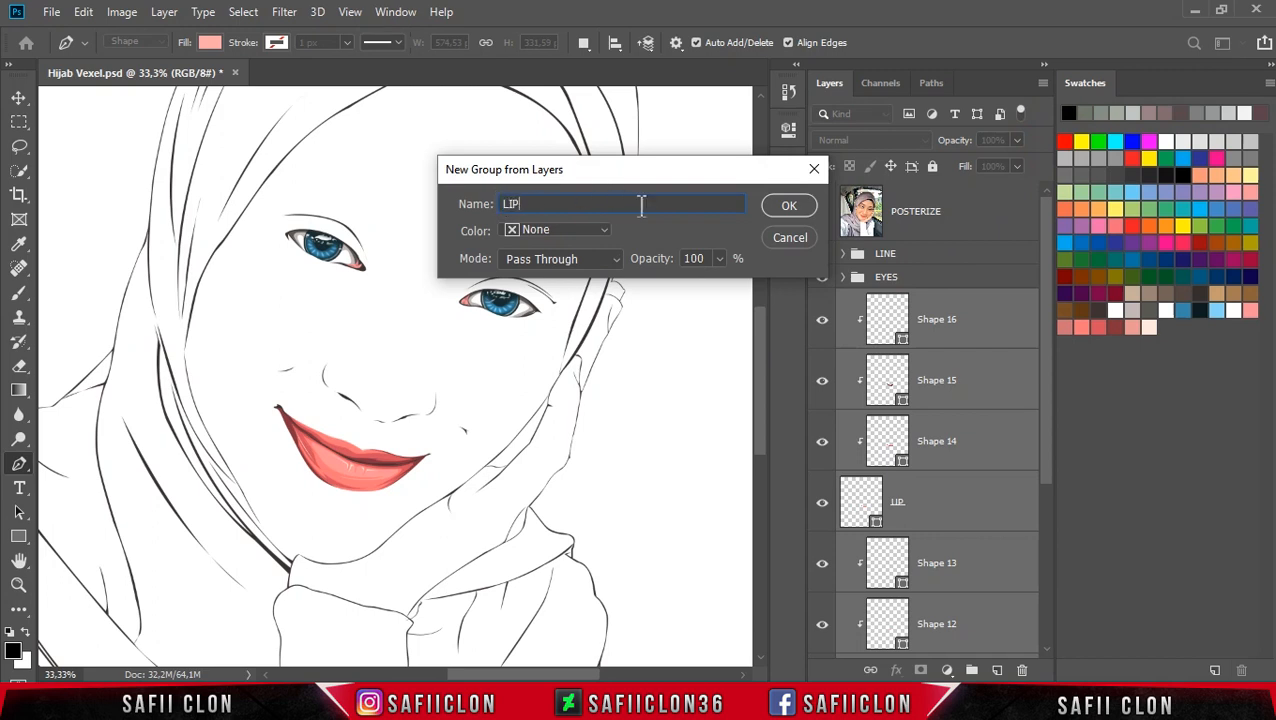
left_click(786, 206)
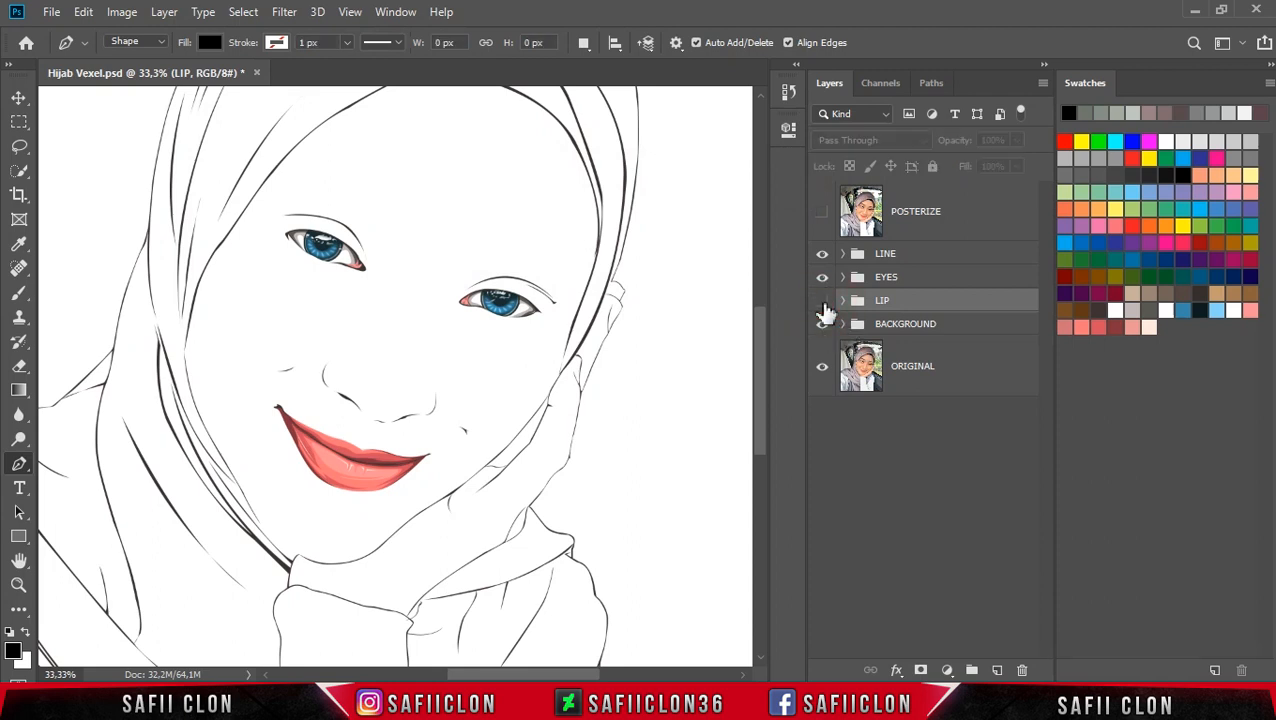
Step: Toggle the LIP group's visibility on and off to compare the face with and without the lips
left_click(822, 302)
left_click(822, 302)
left_click(822, 302)
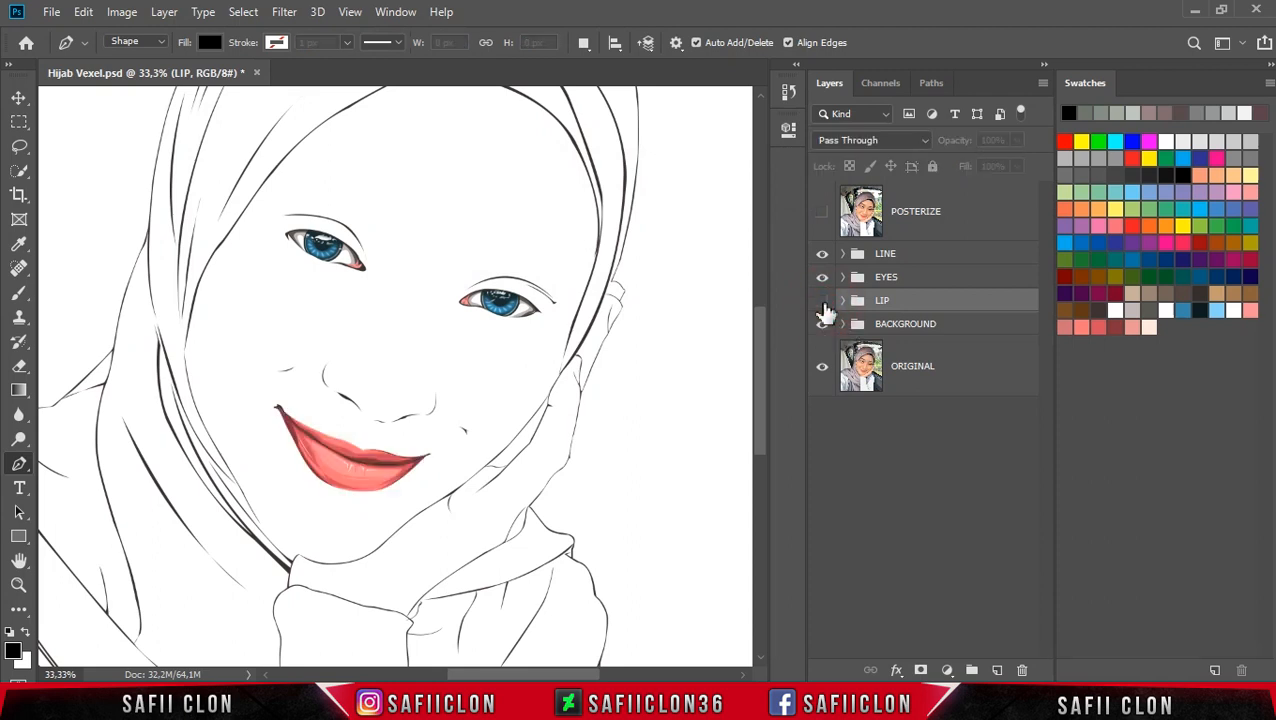
left_click(822, 302)
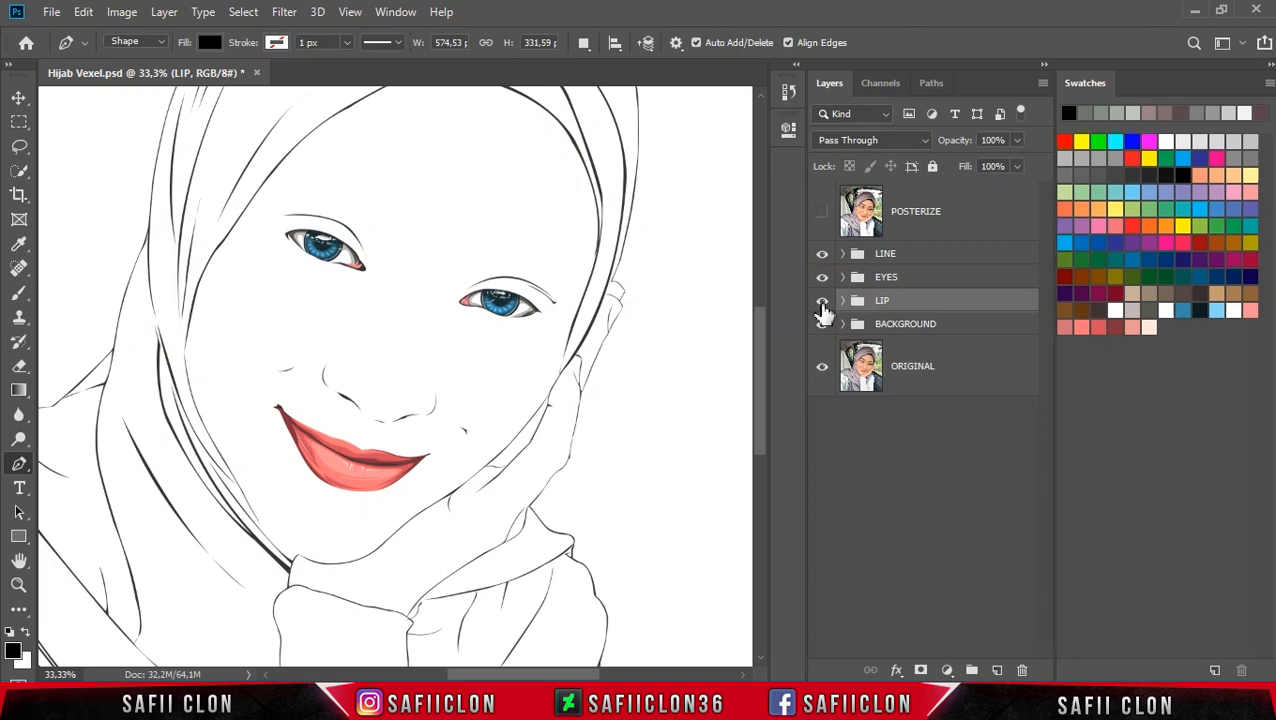
Step: Save the document and review the whole portrait at lower zoom
key("ctrl+s")
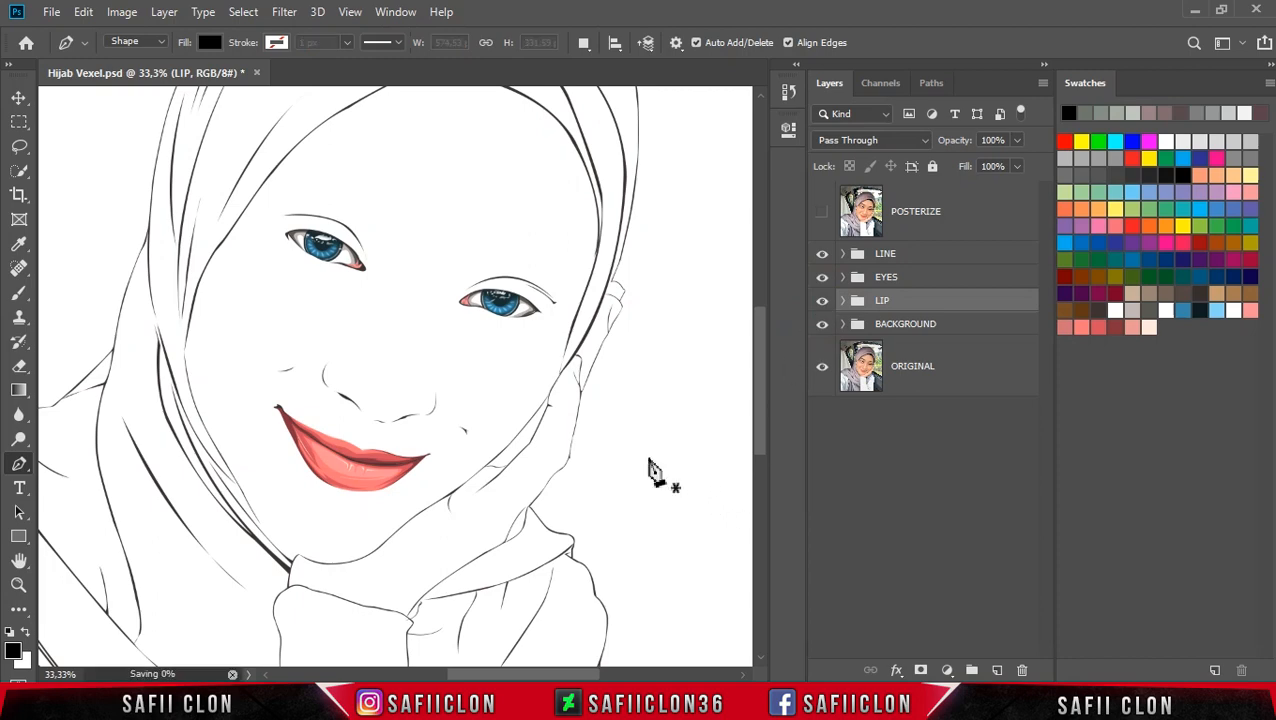
key("ctrl+minus")
key("ctrl+minus")
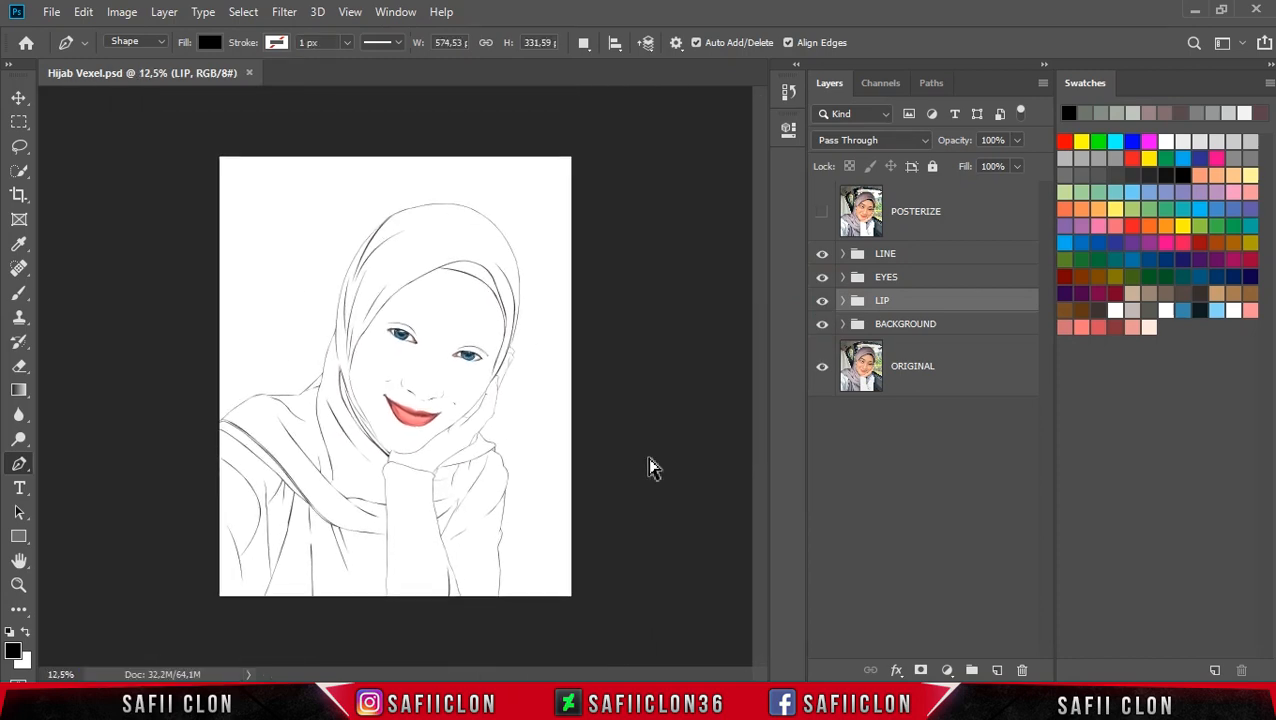
key("ctrl+plus")
key("ctrl+plus")
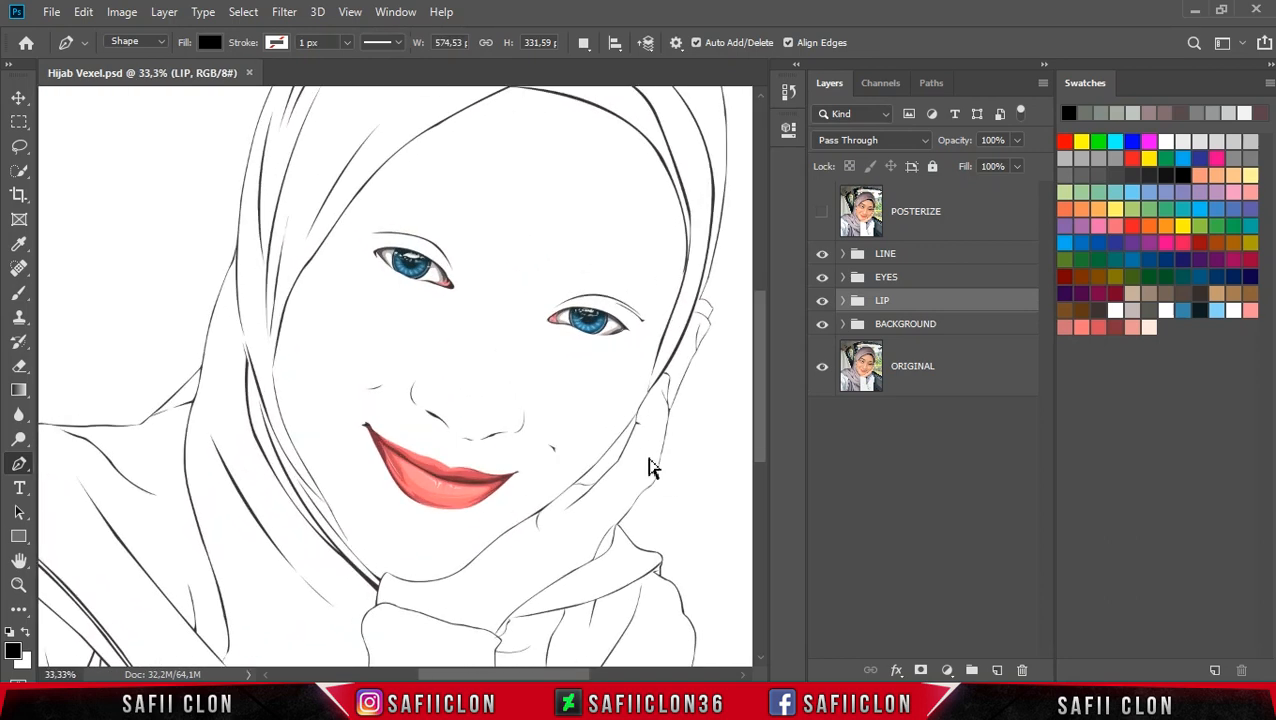